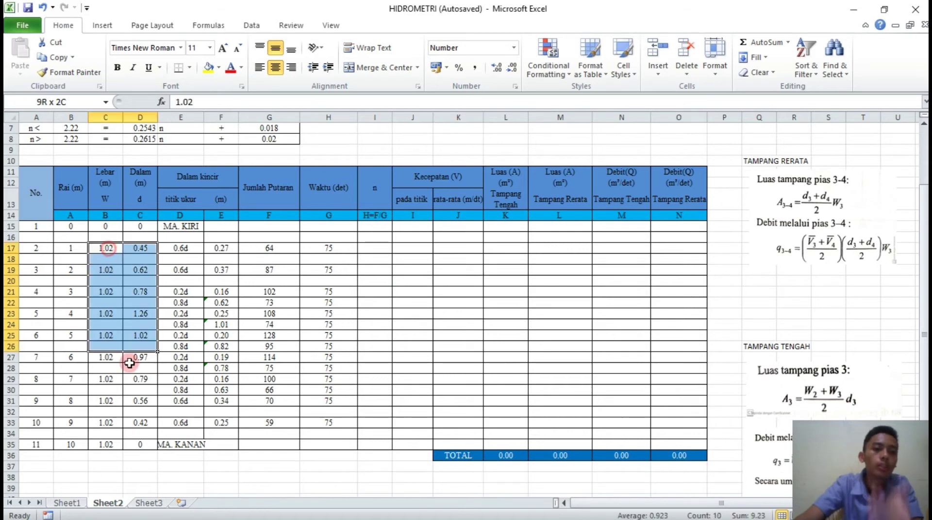
Examine the n and Kecepatan (V) headings of the discharge table and check the TUGAS assignment slide in PowerPoint
{"action": "scroll", "coordinate": [131, 359], "scroll_direction": "up", "scroll_amount": 2}
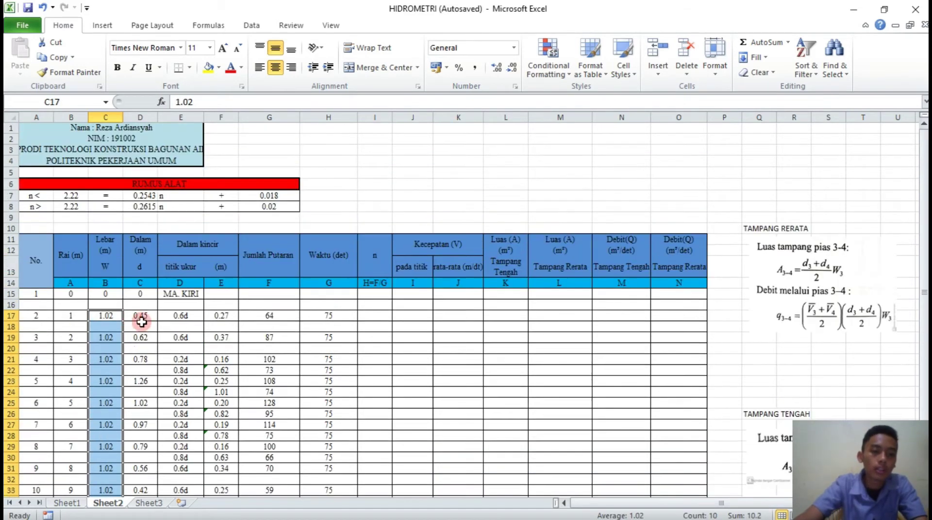
{"action": "left_click", "coordinate": [195, 351]}
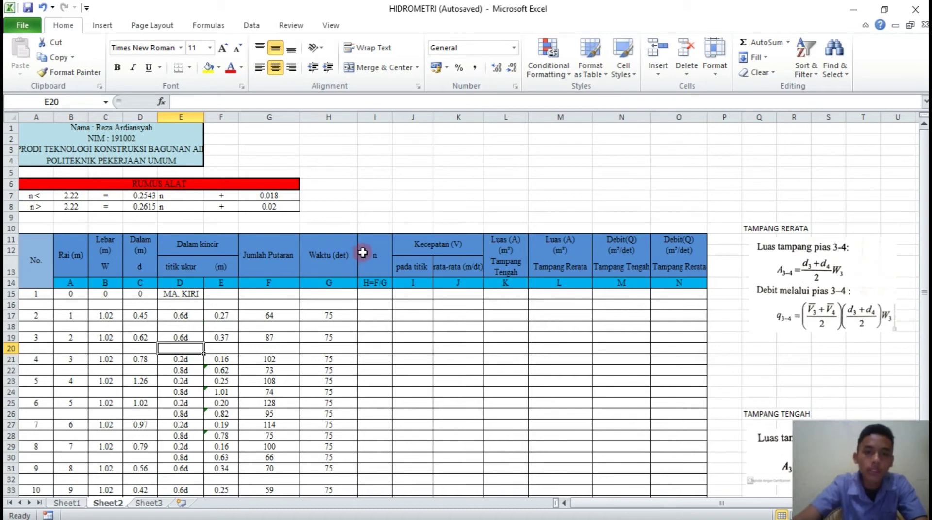
{"action": "left_click", "coordinate": [363, 253]}
{"action": "left_click", "coordinate": [445, 243]}
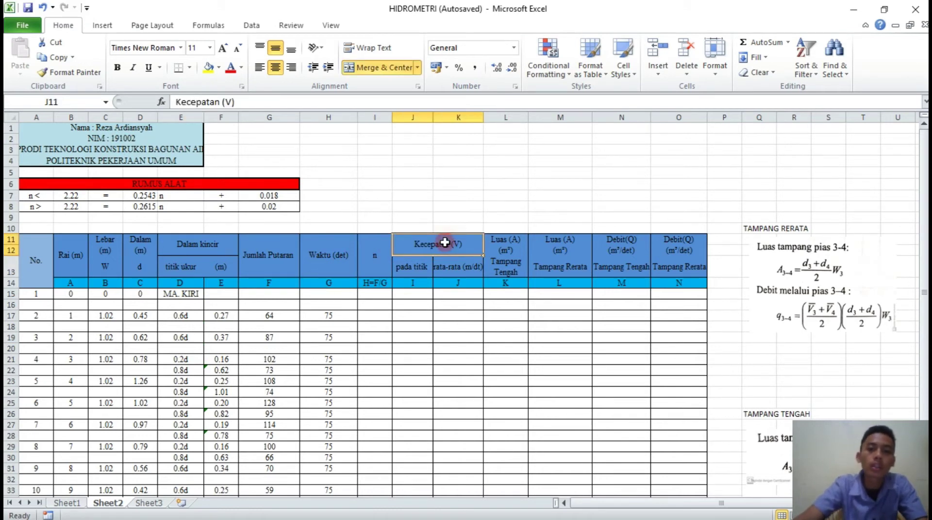
{"action": "left_click", "coordinate": [410, 267]}
{"action": "left_click", "coordinate": [460, 270]}
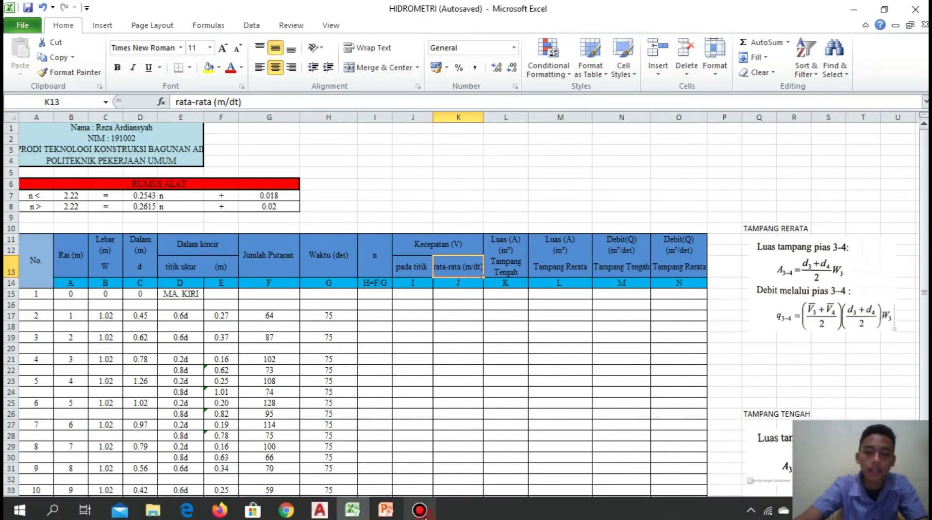
{"action": "left_click", "coordinate": [395, 517]}
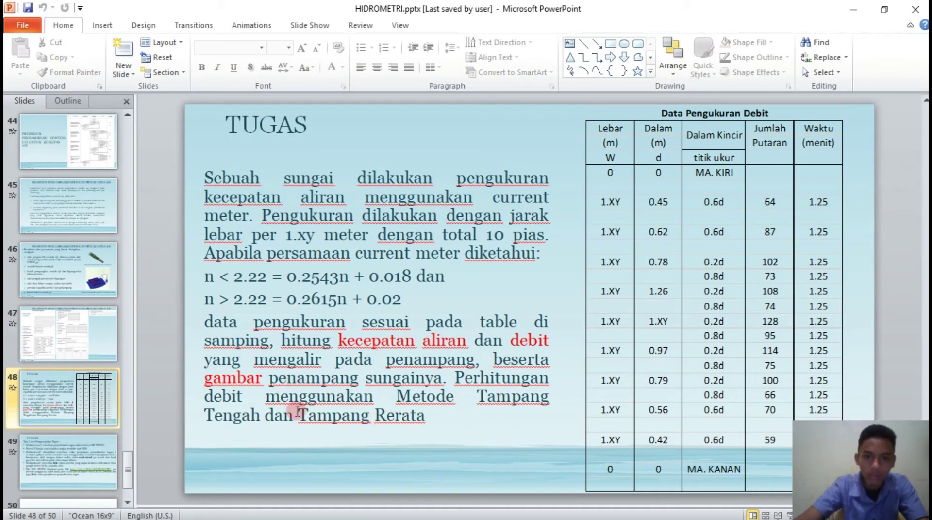
{"action": "left_click", "coordinate": [349, 510]}
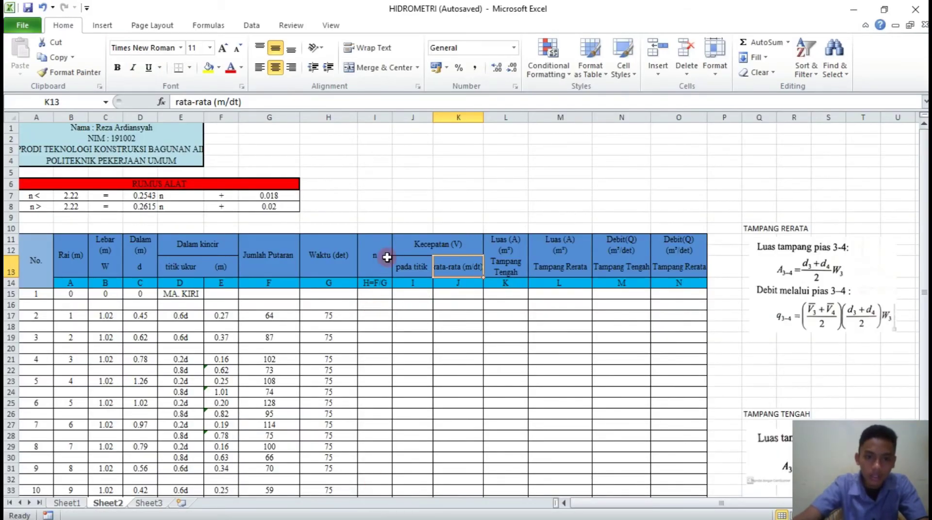
Calculate n in cell I17 by dividing Jumlah Putaran by Waktu with the formula =G17/H17
{"action": "left_click", "coordinate": [370, 316]}
{"action": "type", "text": "="}
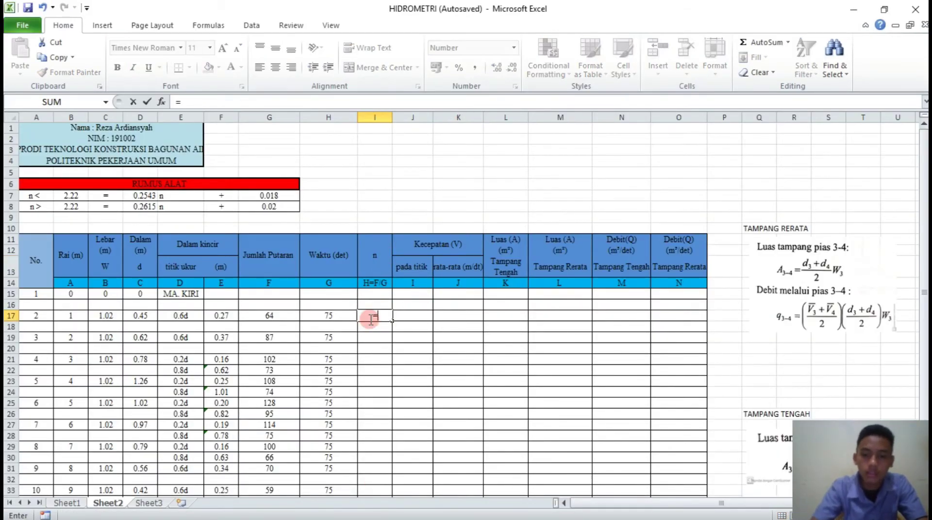
{"action": "left_click", "coordinate": [287, 317]}
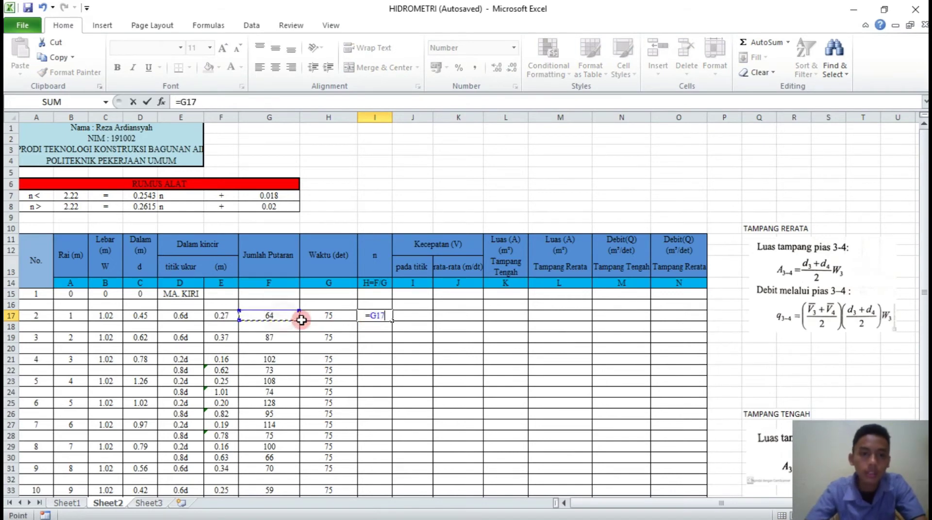
{"action": "left_click", "coordinate": [325, 316]}
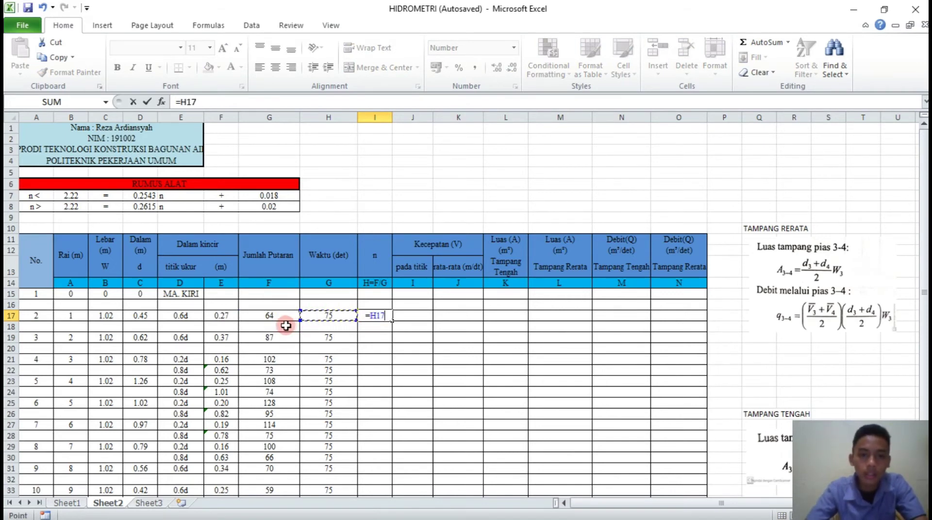
{"action": "left_click", "coordinate": [263, 316]}
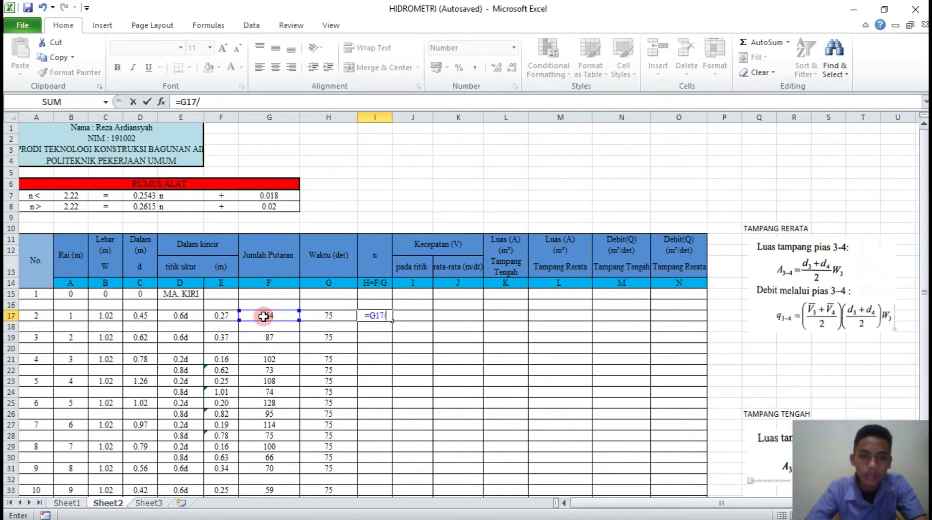
{"action": "left_click", "coordinate": [335, 316]}
{"action": "key", "text": "Return"}
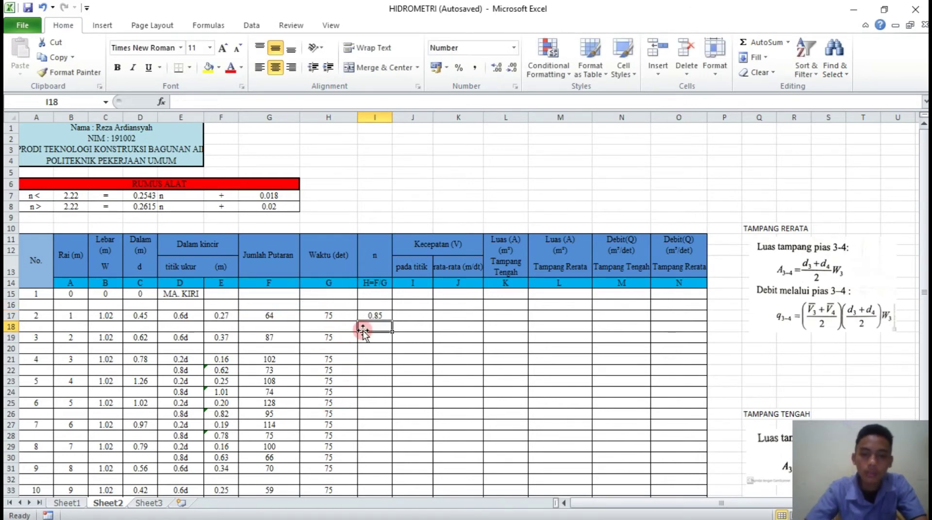
Fill the n formula from I17 down to I33
{"action": "scroll", "coordinate": [363, 332], "scroll_direction": "down", "scroll_amount": 1}
{"action": "left_click", "coordinate": [383, 284]}
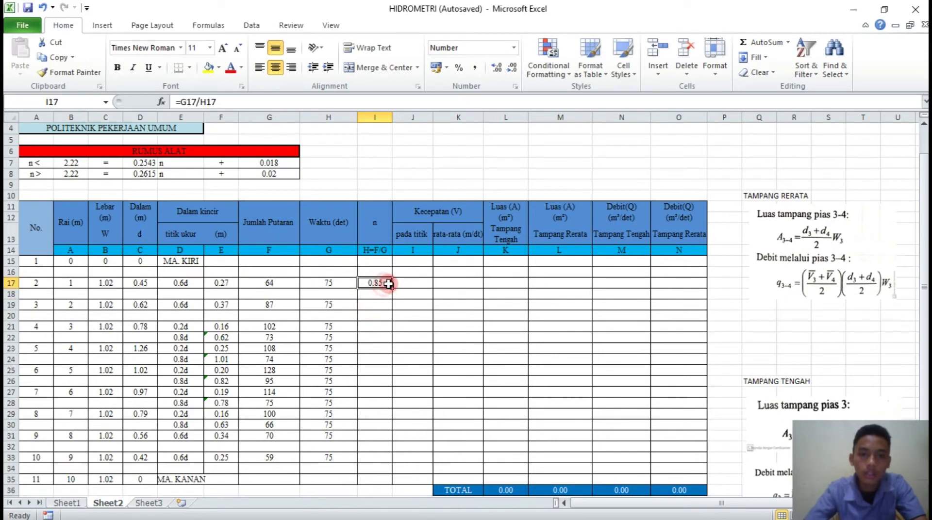
{"action": "left_click_drag", "start_coordinate": [393, 291], "coordinate": [408, 462]}
Clear the division errors from the n column in cells I32, I20 and I18
{"action": "left_click", "coordinate": [383, 444]}
{"action": "key", "text": "Delete"}
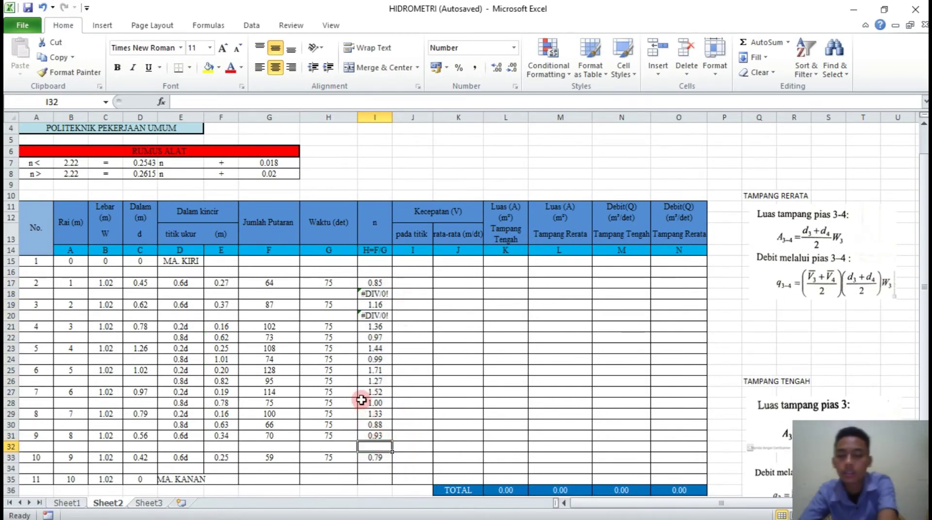
{"action": "left_click", "coordinate": [374, 321]}
{"action": "key", "text": "Delete"}
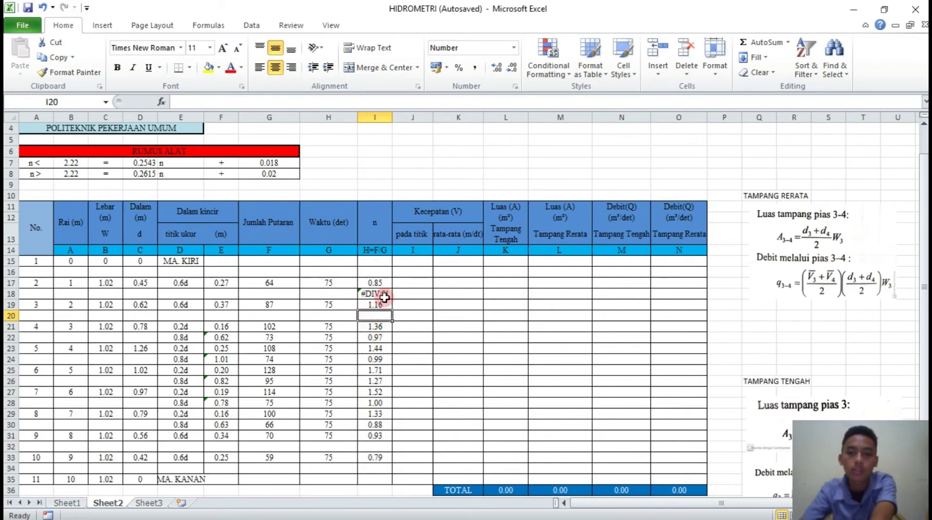
{"action": "left_click", "coordinate": [381, 294]}
{"action": "key", "text": "Delete"}
Start an IF formula in J17 under pada titik with the condition I17<$B$7, using an absolute reference to the threshold
{"action": "left_click", "coordinate": [409, 282]}
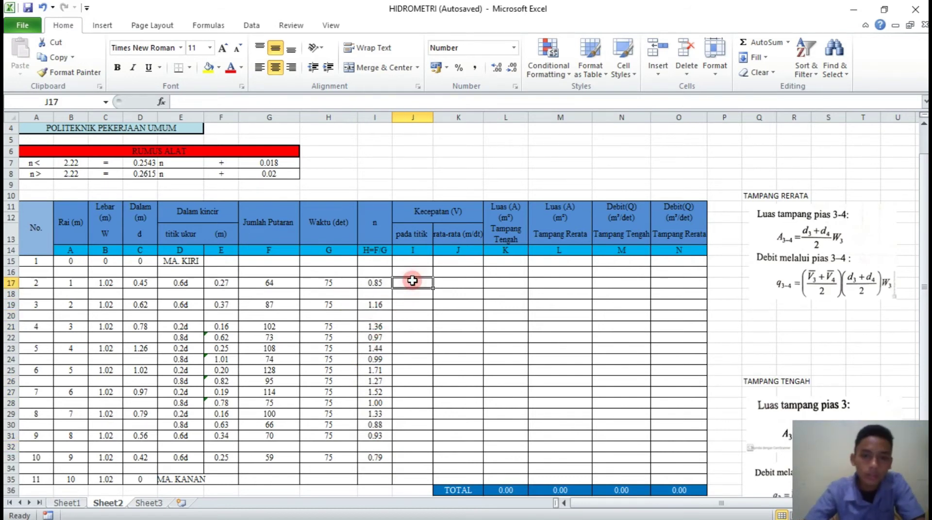
{"action": "type", "text": "="}
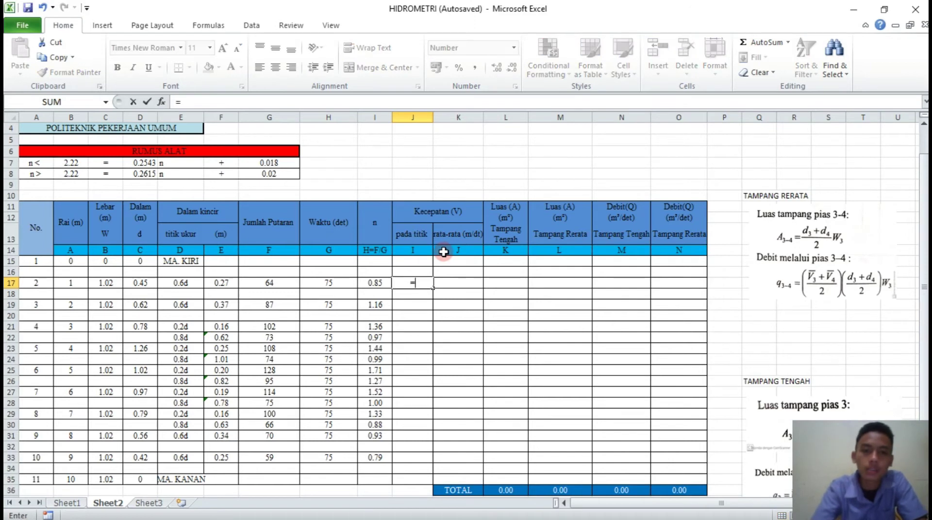
{"action": "type", "text": "IF"}
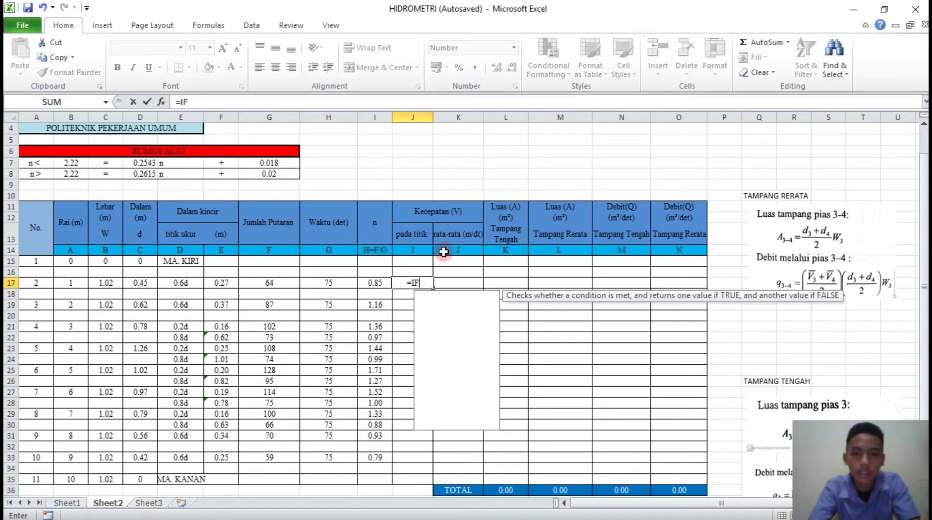
{"action": "type", "text": "("}
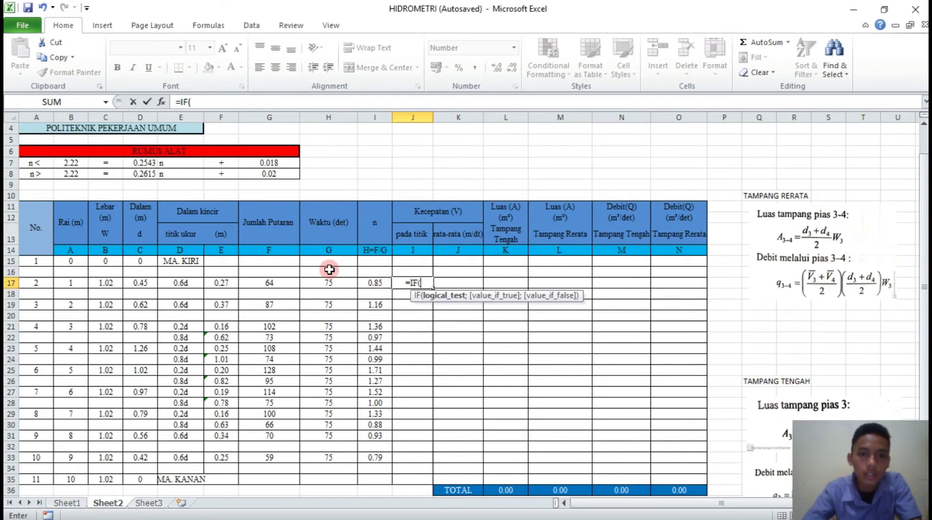
{"action": "left_click", "coordinate": [380, 284]}
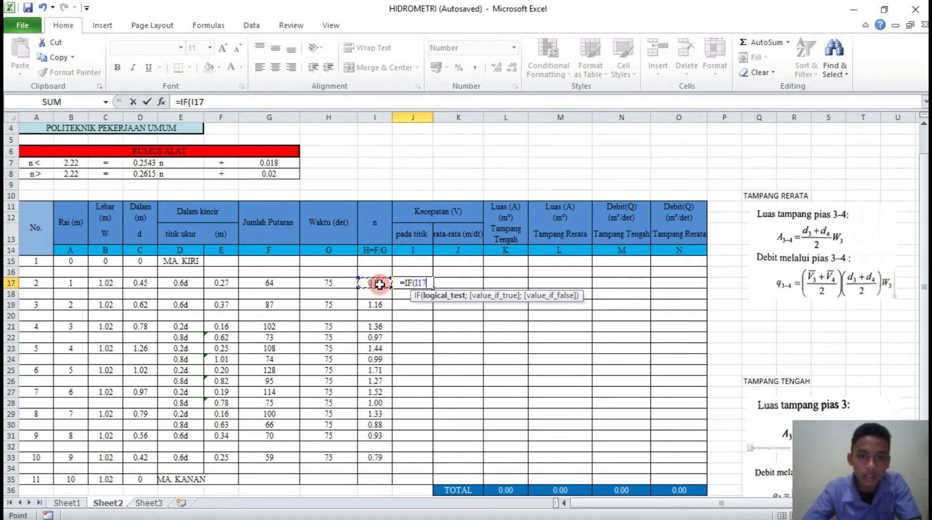
{"action": "type", "text": "<"}
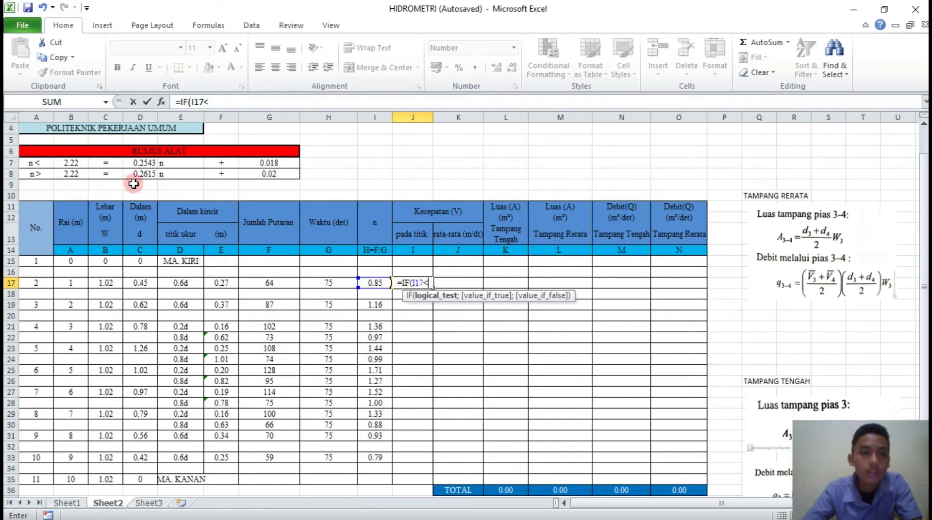
{"action": "left_click", "coordinate": [72, 165]}
{"action": "left_click", "coordinate": [265, 103]}
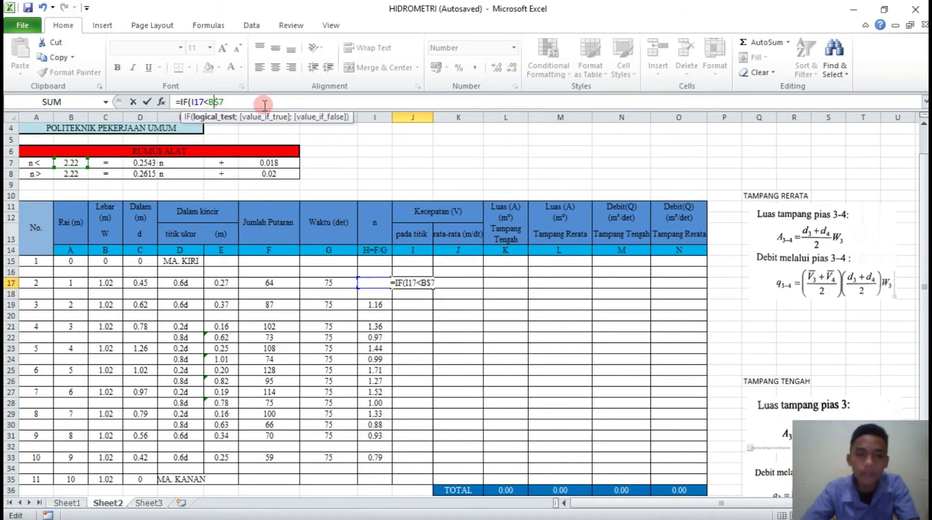
{"action": "type", "text": "$7"}
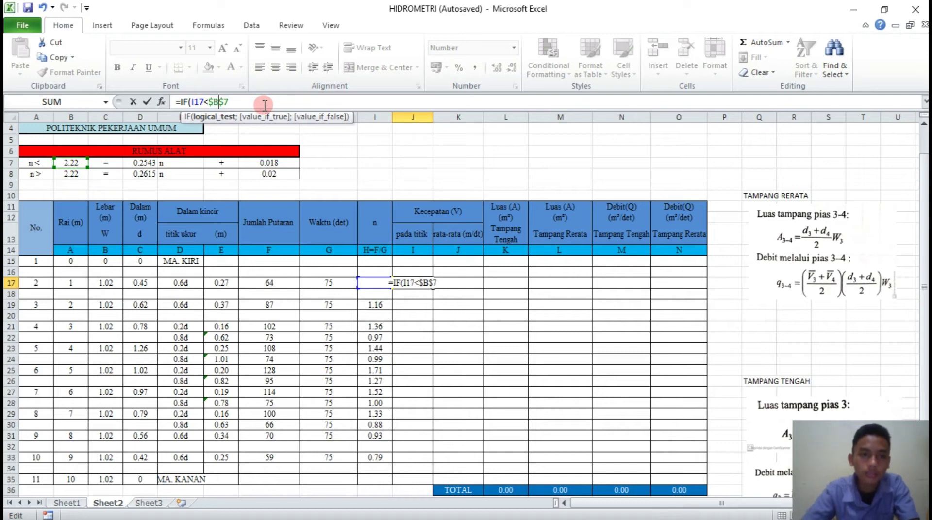
{"action": "type", "text": ";"}
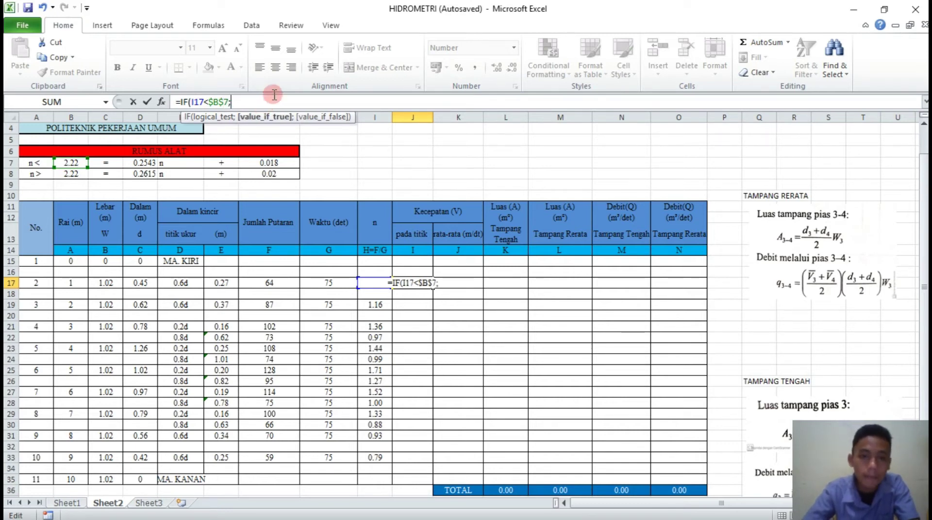
Begin the IF formula's true value with $D$7*I17, keeping the D7 coefficient as an absolute reference
{"action": "left_click", "coordinate": [139, 165]}
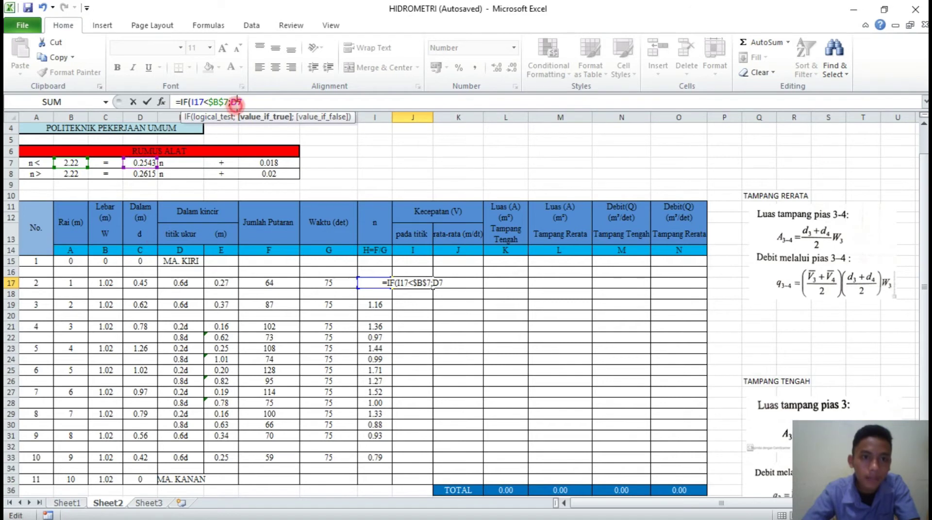
{"action": "left_click", "coordinate": [237, 103]}
{"action": "type", "text": "$"}
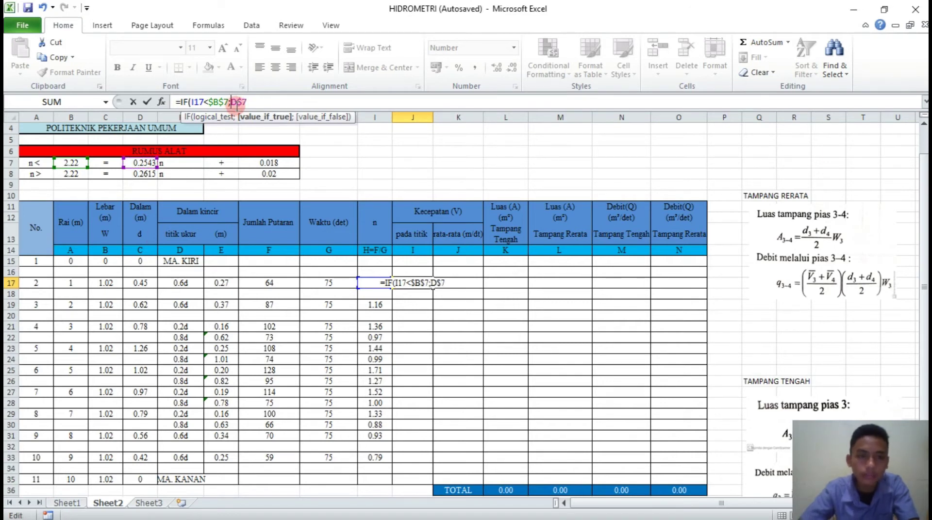
{"action": "left_click", "coordinate": [234, 103]}
{"action": "type", "text": "$7"}
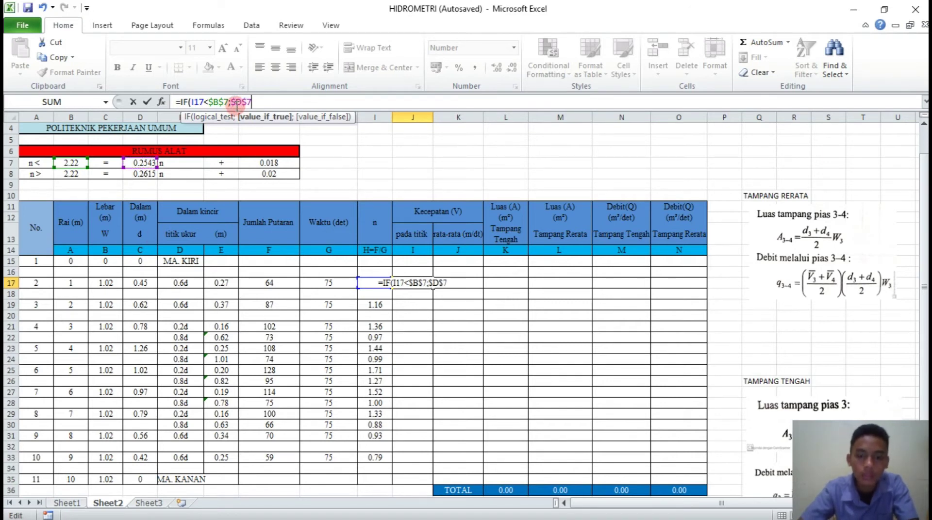
{"action": "type", "text": "*"}
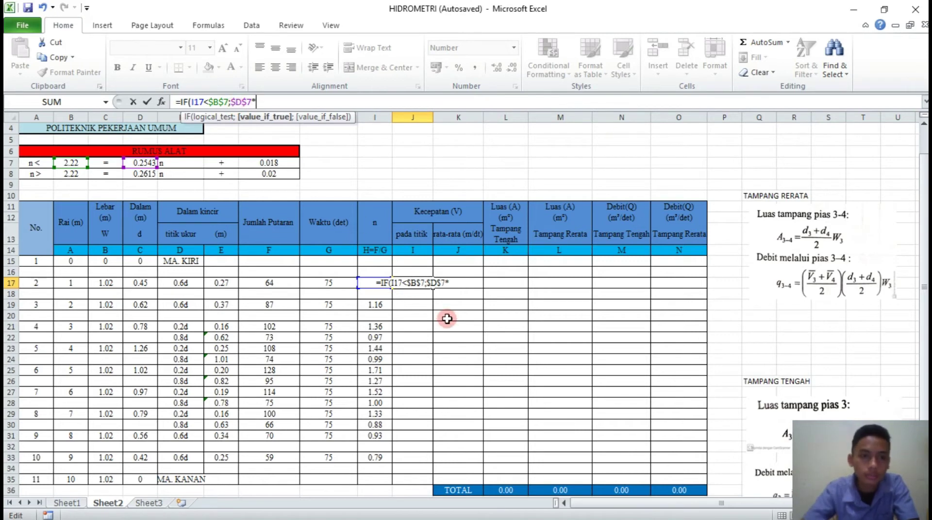
{"action": "left_click", "coordinate": [366, 272]}
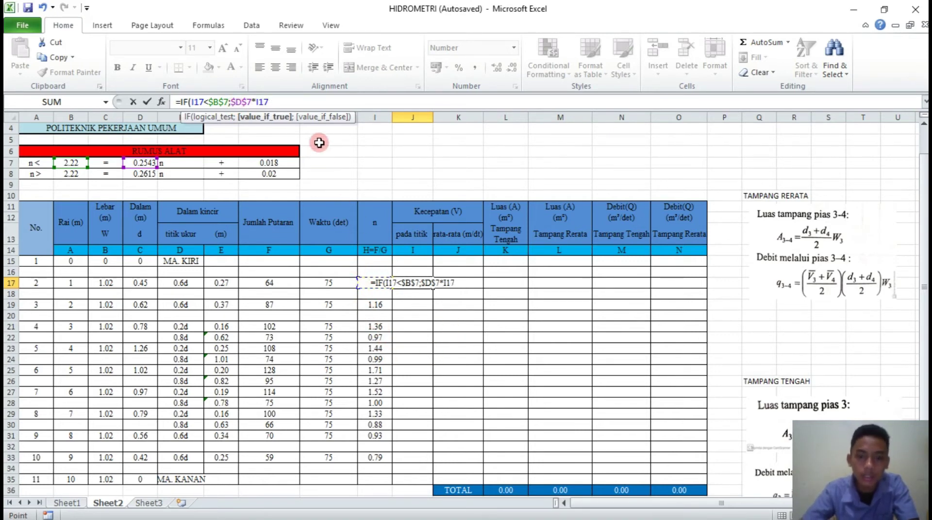
Complete the IF formula's true value by adding the constant +$G$7 and end the argument with a semicolon
{"action": "type", "text": "+"}
{"action": "left_click", "coordinate": [277, 163]}
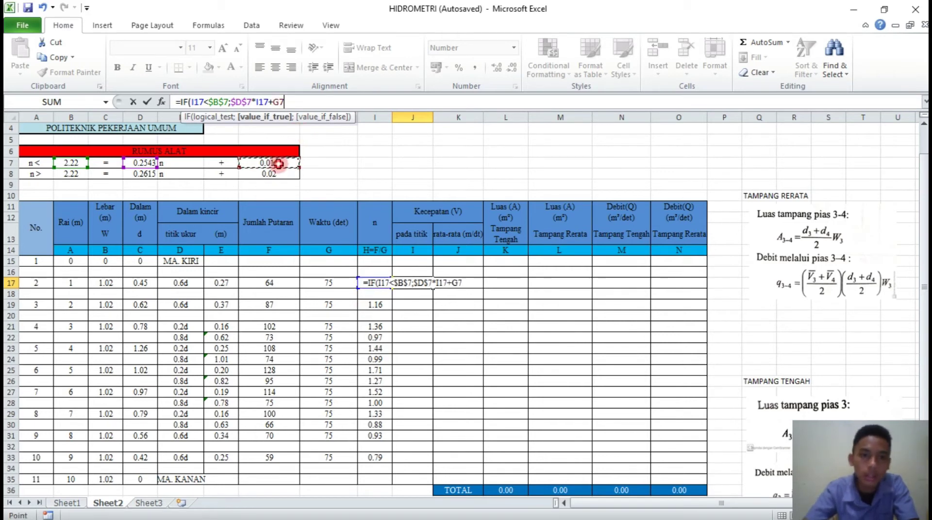
{"action": "left_click", "coordinate": [274, 101]}
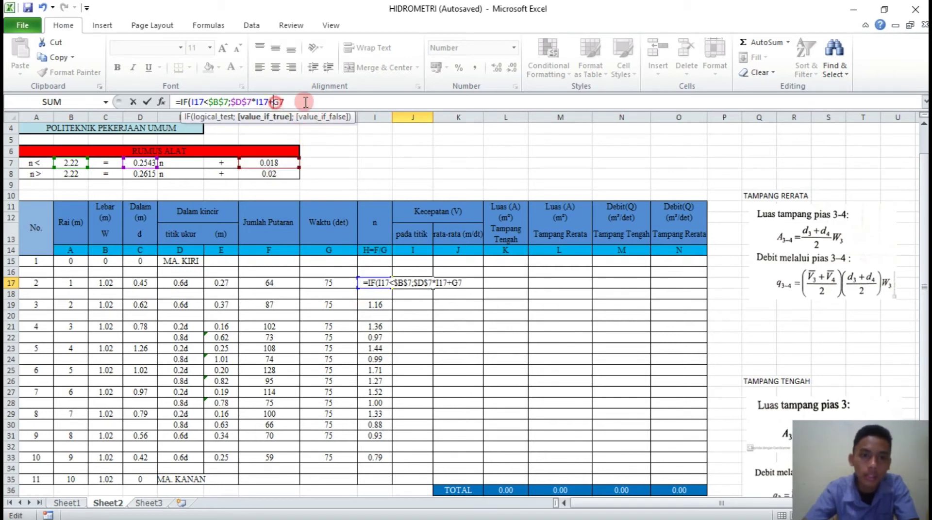
{"action": "type", "text": "$B"}
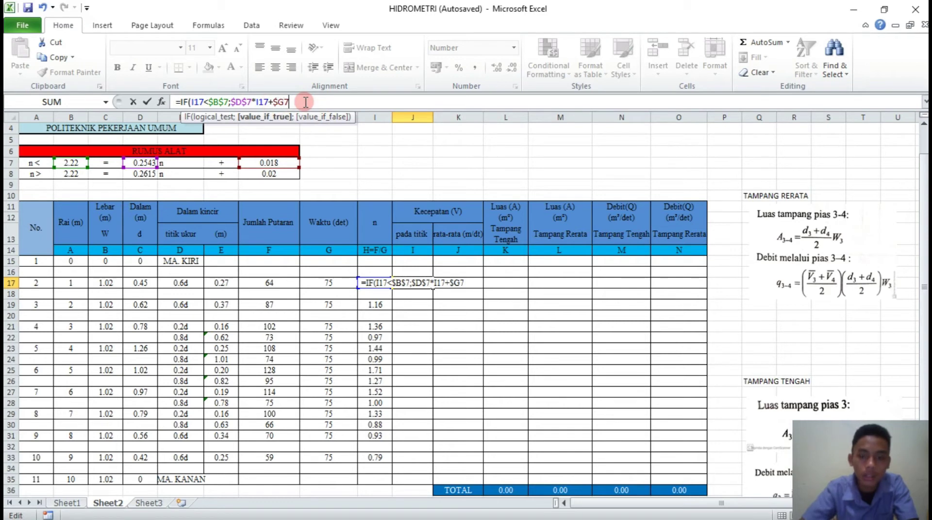
{"action": "type", "text": "$7"}
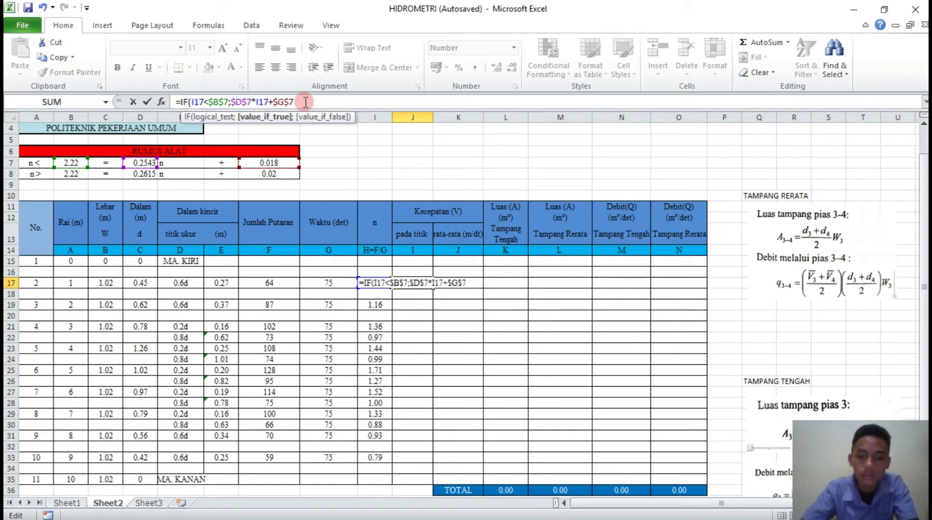
{"action": "type", "text": ";"}
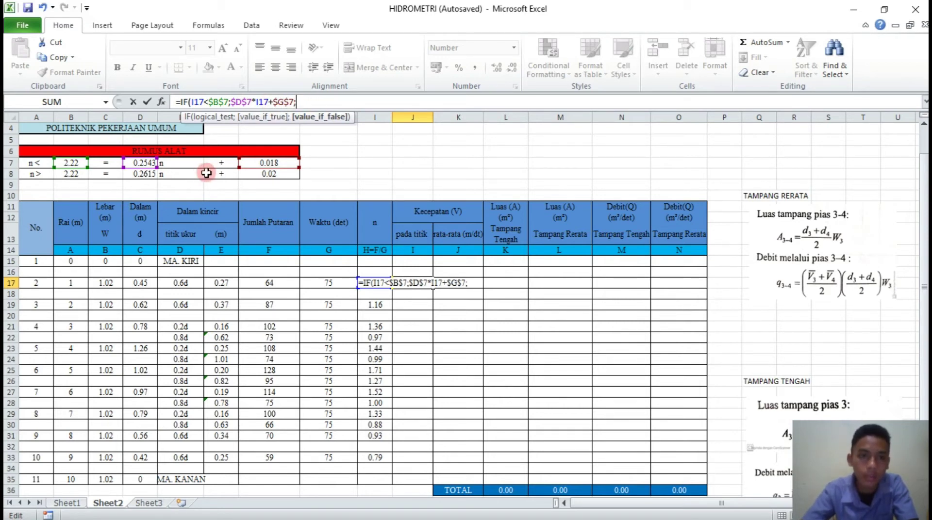
Enter $D$8*I17 as the IF formula's false value, keeping the D8 coefficient as an absolute reference
{"action": "left_click", "coordinate": [144, 176]}
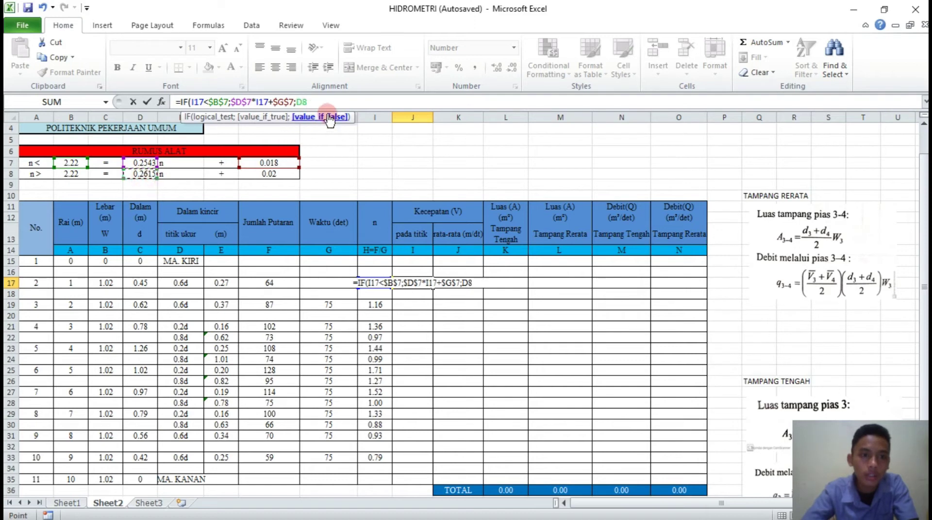
{"action": "left_click", "coordinate": [307, 101]}
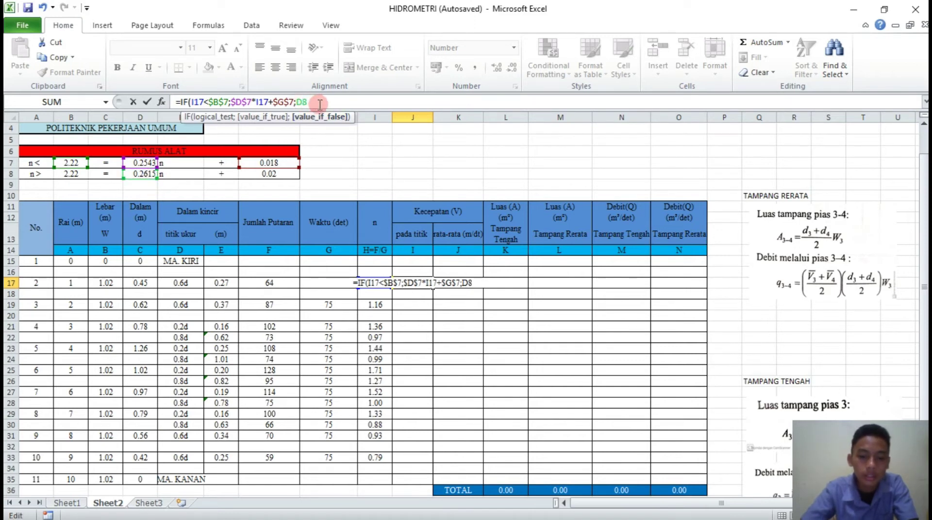
{"action": "key", "text": "Left"}
{"action": "type", "text": "$"}
{"action": "key", "text": "Left"}
{"action": "key", "text": "Left"}
{"action": "type", "text": "$7"}
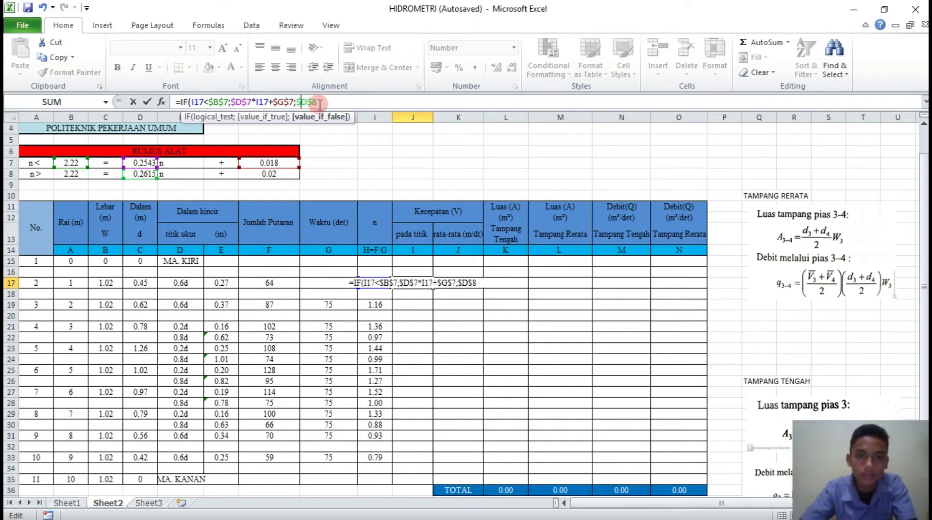
{"action": "type", "text": "*"}
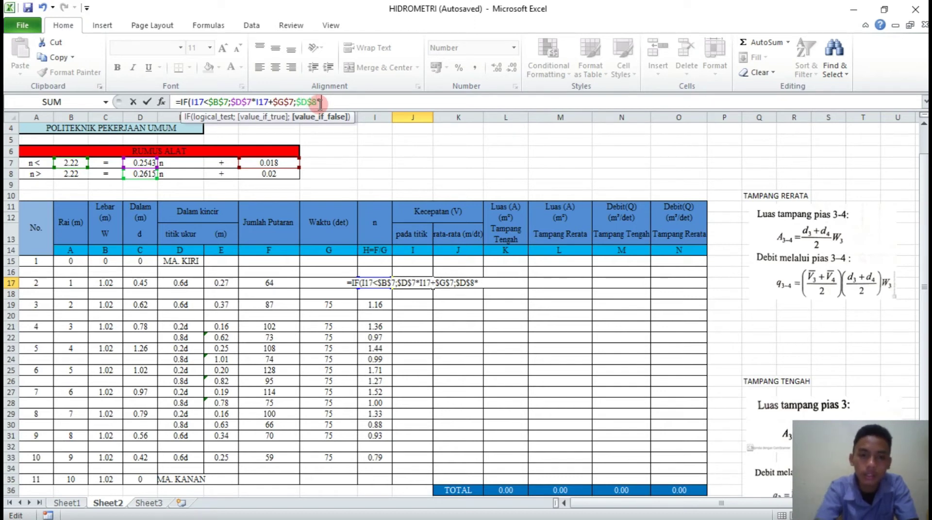
{"action": "left_click", "coordinate": [378, 294]}
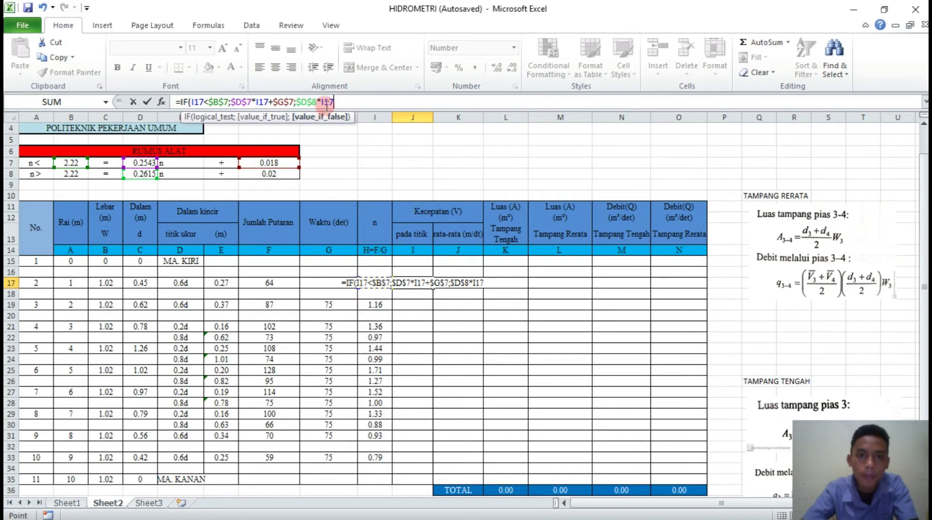
Add the absolute constant +$G$8 to the false value, then close and commit the IF formula in J17
{"action": "type", "text": "+"}
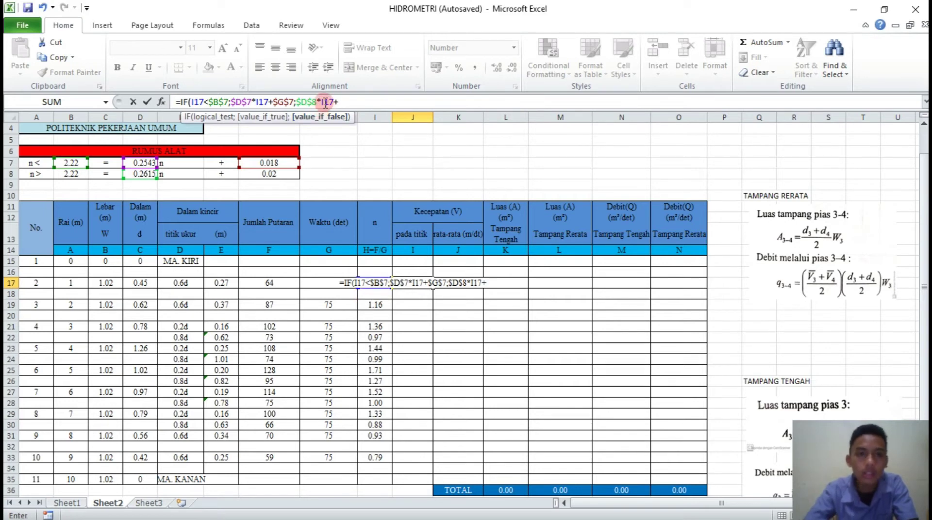
{"action": "left_click", "coordinate": [268, 176]}
{"action": "key", "text": "Left"}
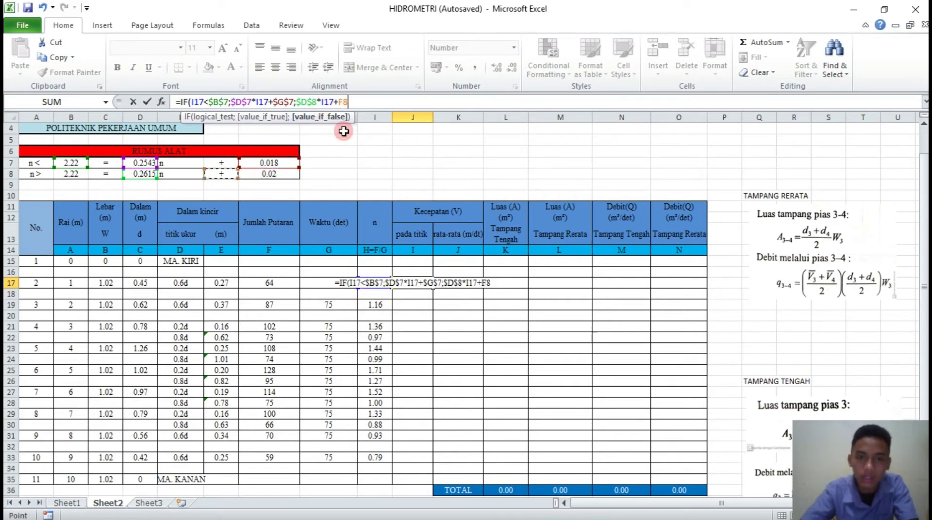
{"action": "key", "text": "Right"}
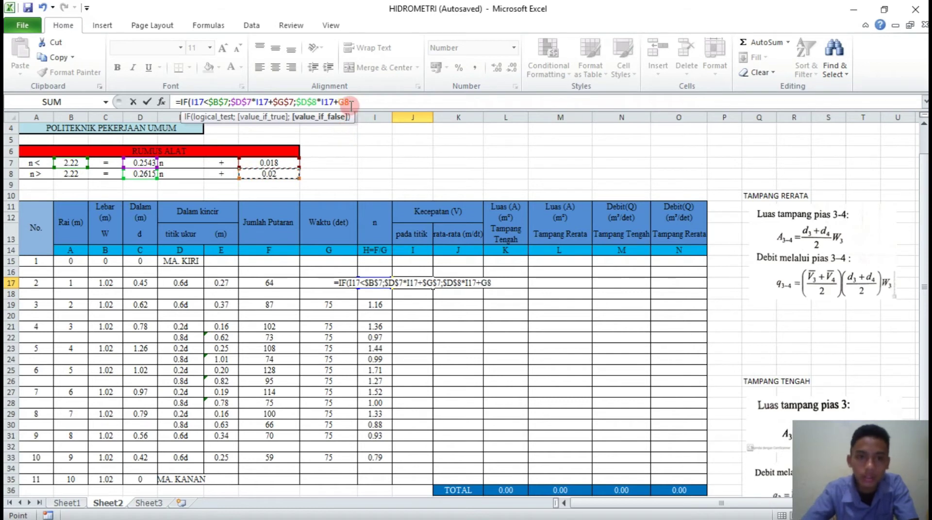
{"action": "type", "text": "$"}
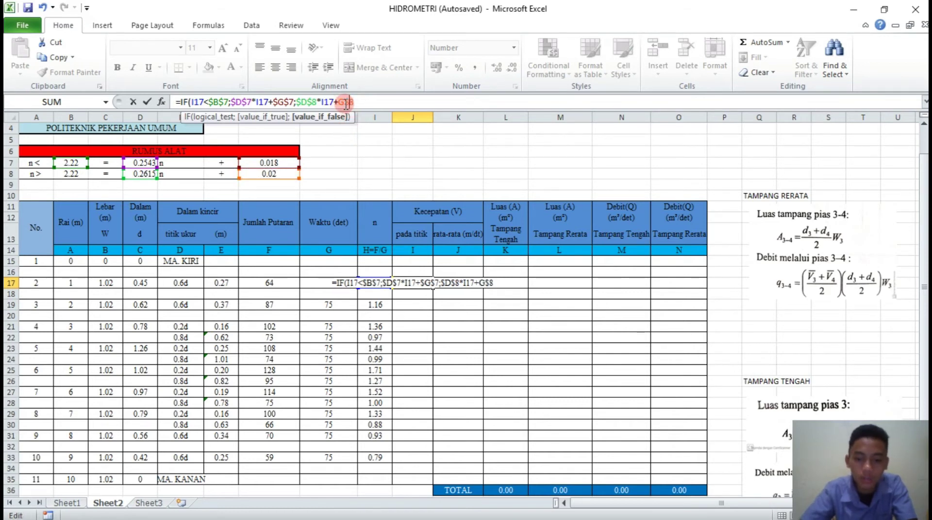
{"action": "key", "text": "Left"}
{"action": "key", "text": "Left"}
{"action": "type", "text": "$8"}
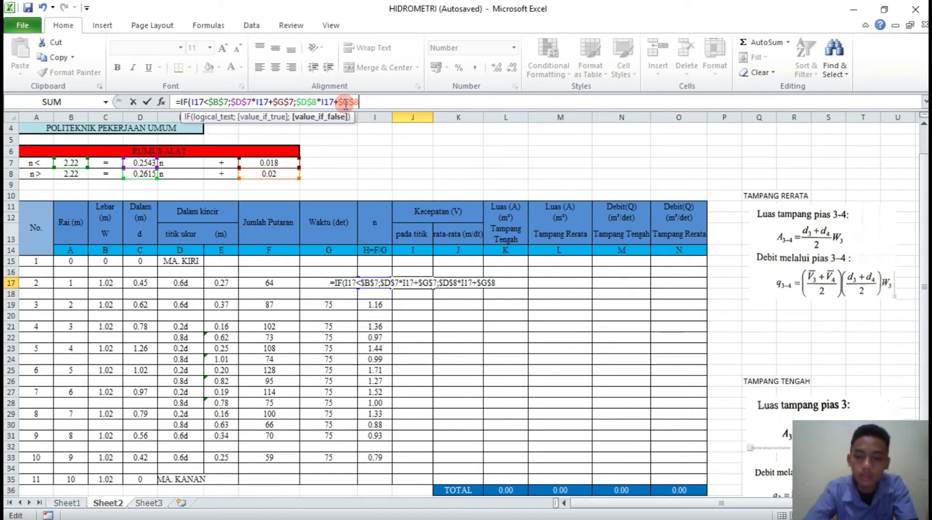
{"action": "type", "text": ")"}
{"action": "key", "text": "Return"}
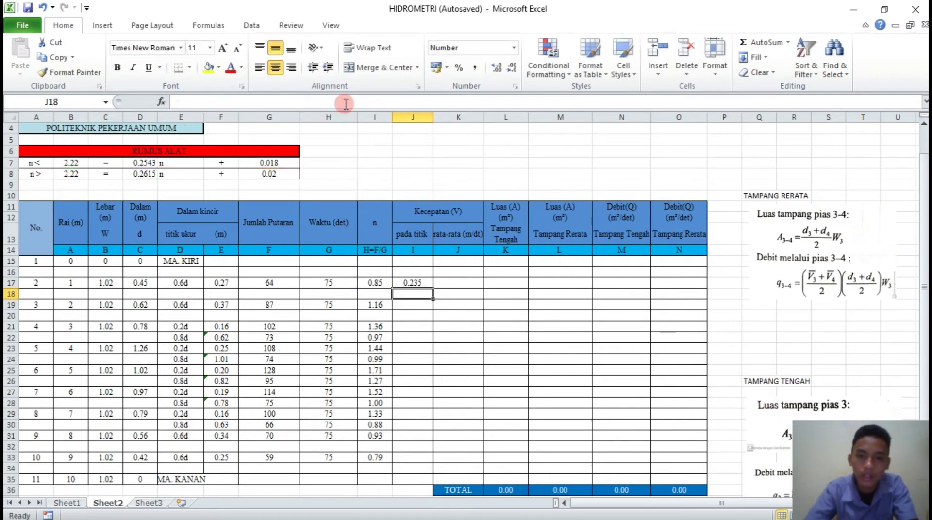
Fill the J17 velocity formula down to J33 and clear the copies in the rows without measurements: J32, J20 and J18
{"action": "left_click", "coordinate": [411, 283]}
{"action": "left_click_drag", "start_coordinate": [432, 289], "coordinate": [423, 465]}
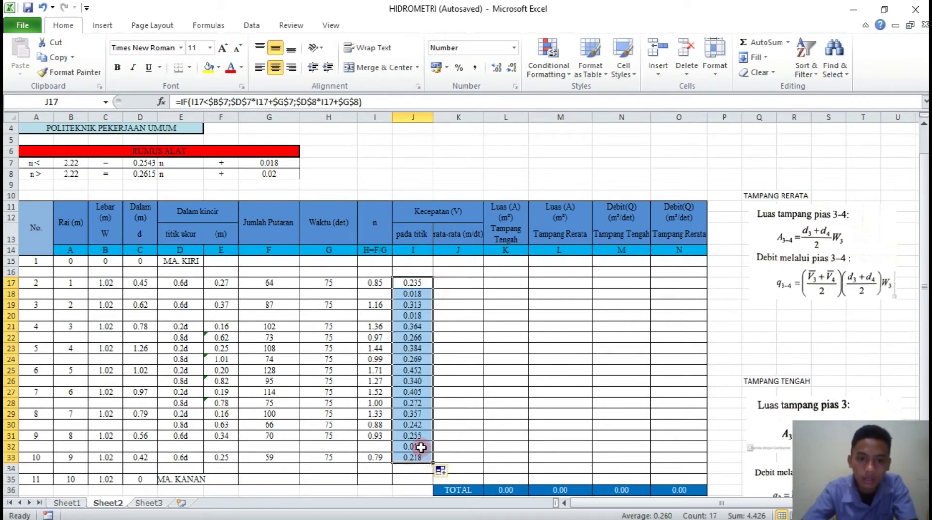
{"action": "left_click", "coordinate": [416, 446]}
{"action": "key", "text": "Delete"}
{"action": "left_click", "coordinate": [413, 315]}
{"action": "key", "text": "Delete"}
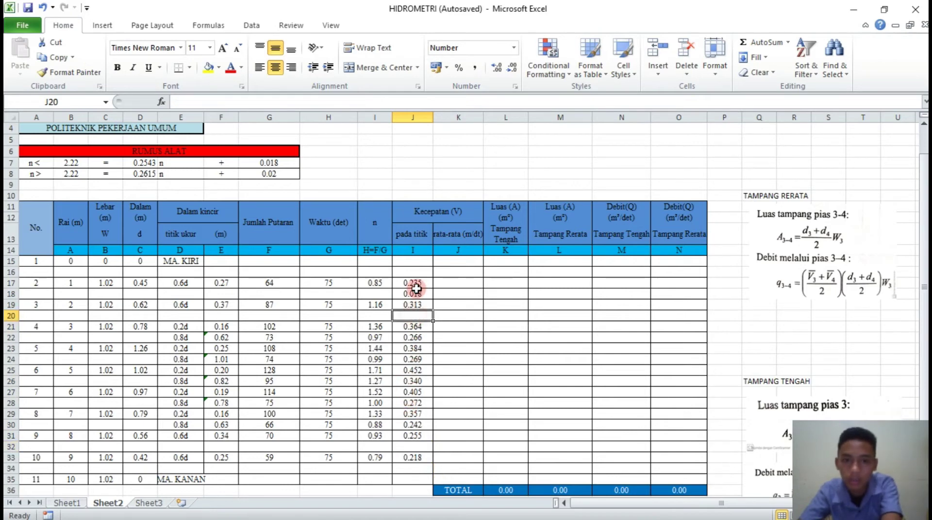
{"action": "left_click", "coordinate": [416, 290]}
{"action": "key", "text": "Delete"}
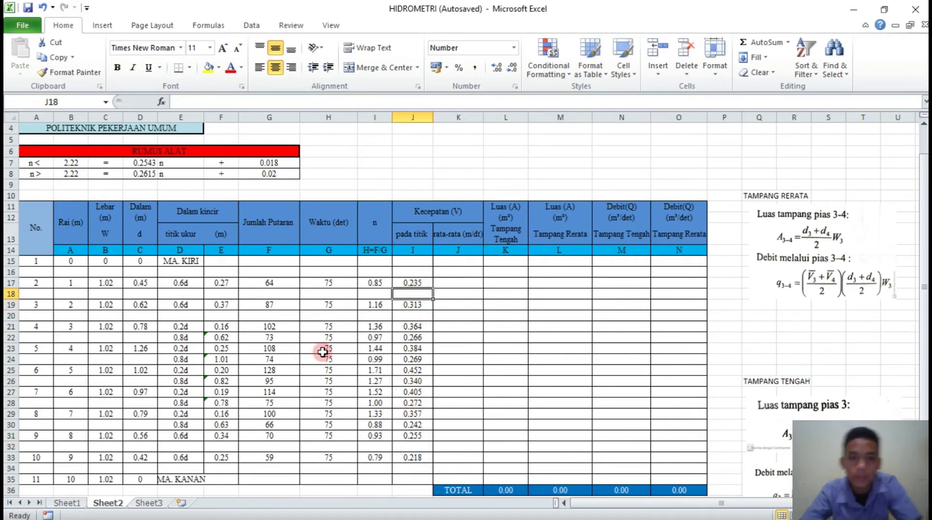
{"action": "scroll", "coordinate": [476, 340], "scroll_direction": "down", "scroll_amount": 2}
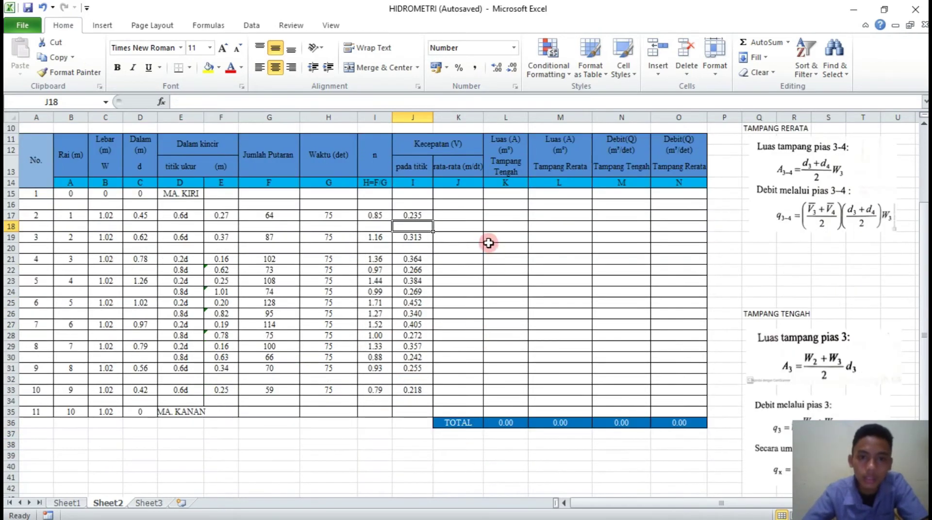
{"action": "left_click", "coordinate": [456, 212]}
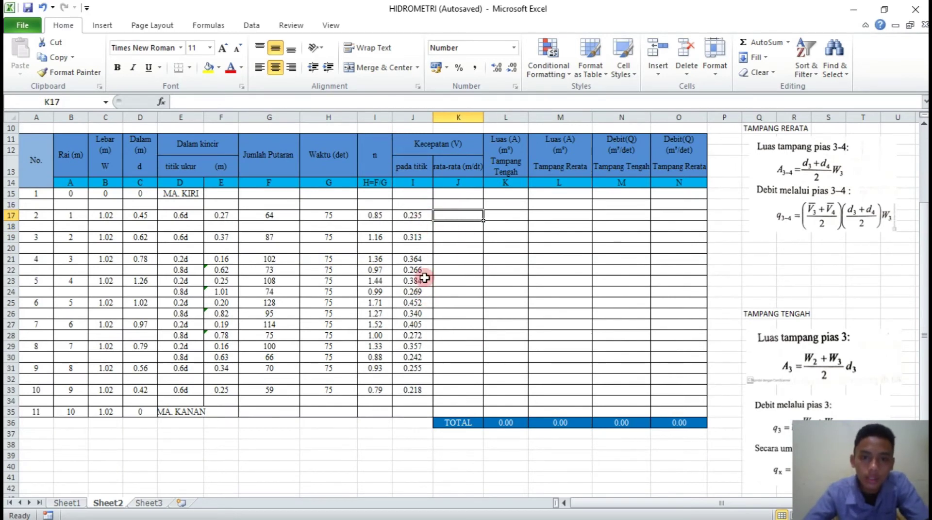
{"action": "left_click", "coordinate": [440, 260]}
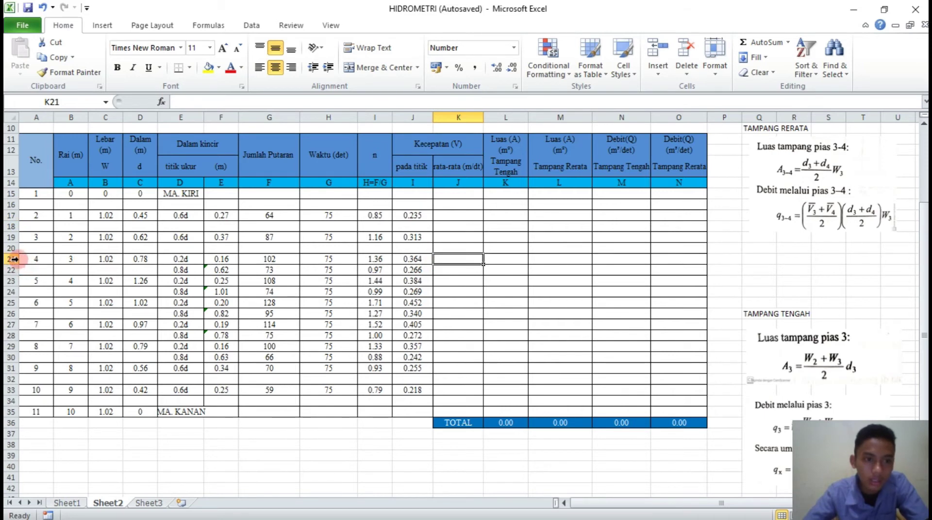
{"action": "left_click", "coordinate": [419, 261]}
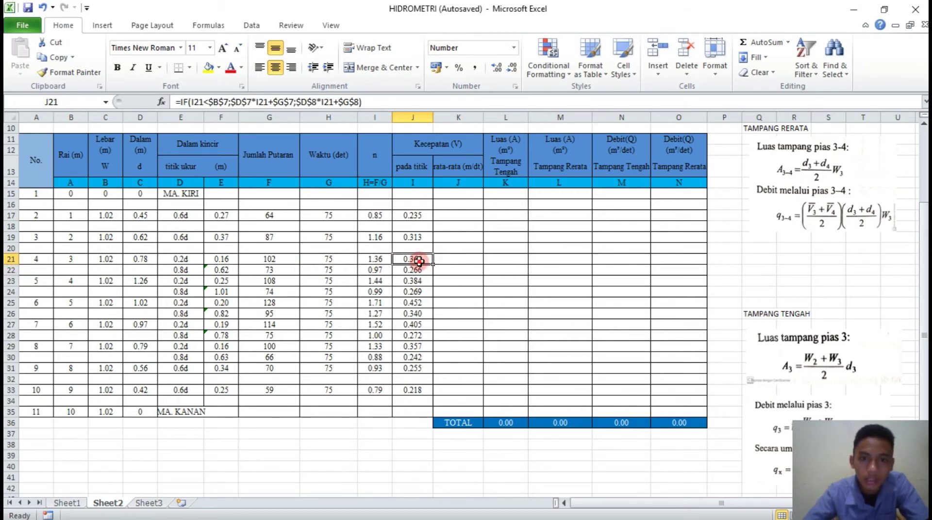
{"action": "left_click", "coordinate": [418, 267]}
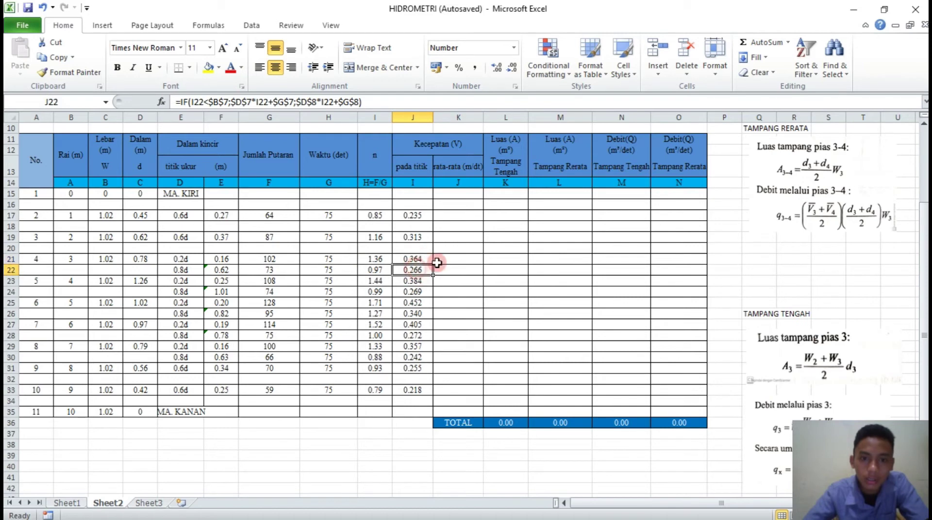
Enter =AVERAGE(J21;J22) in K21 to average the 0.2d and 0.8d velocities of point 4
{"action": "left_click", "coordinate": [454, 258]}
{"action": "type", "text": "="}
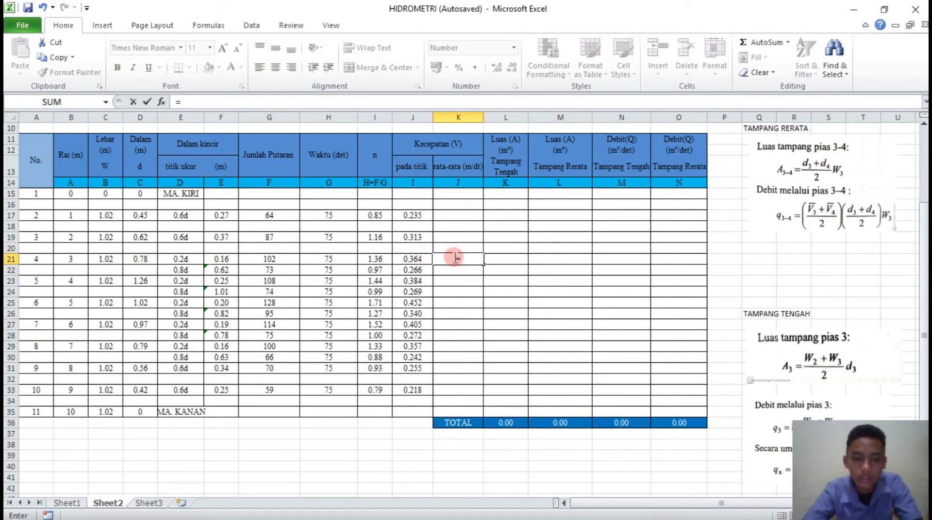
{"action": "type", "text": "aVERAGE"}
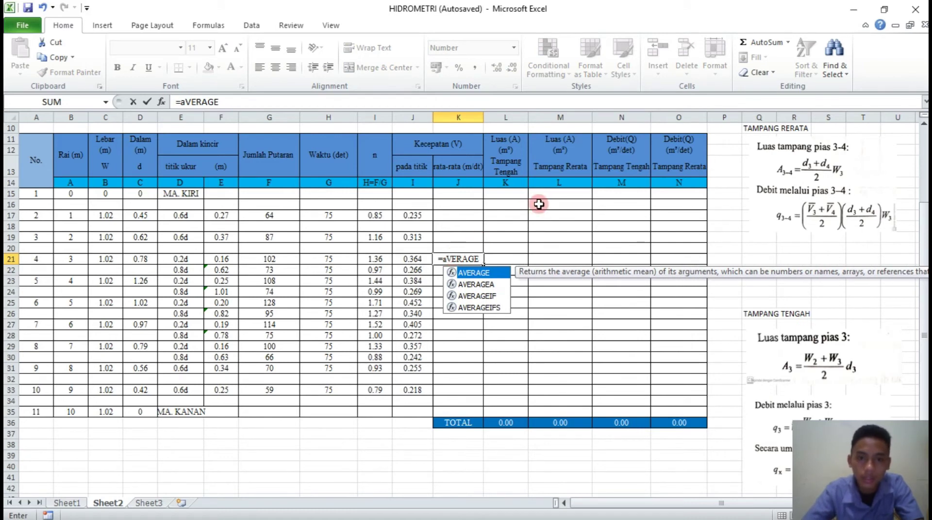
{"action": "key", "text": "Tab"}
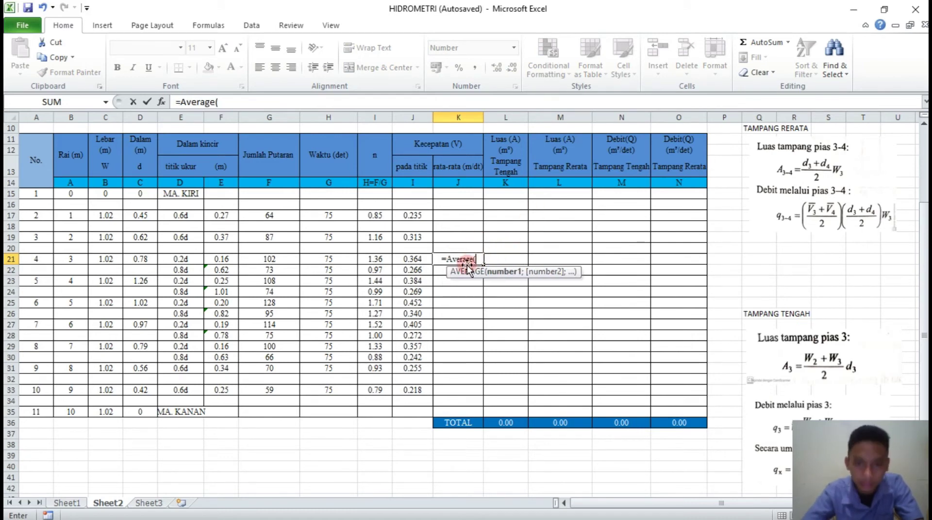
{"action": "left_click", "coordinate": [412, 258]}
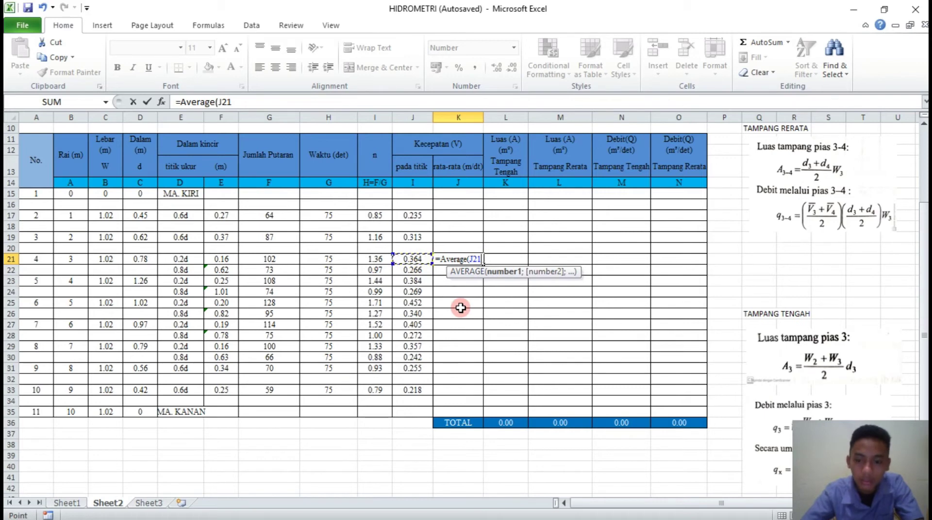
{"action": "type", "text": ";"}
{"action": "left_click", "coordinate": [415, 268]}
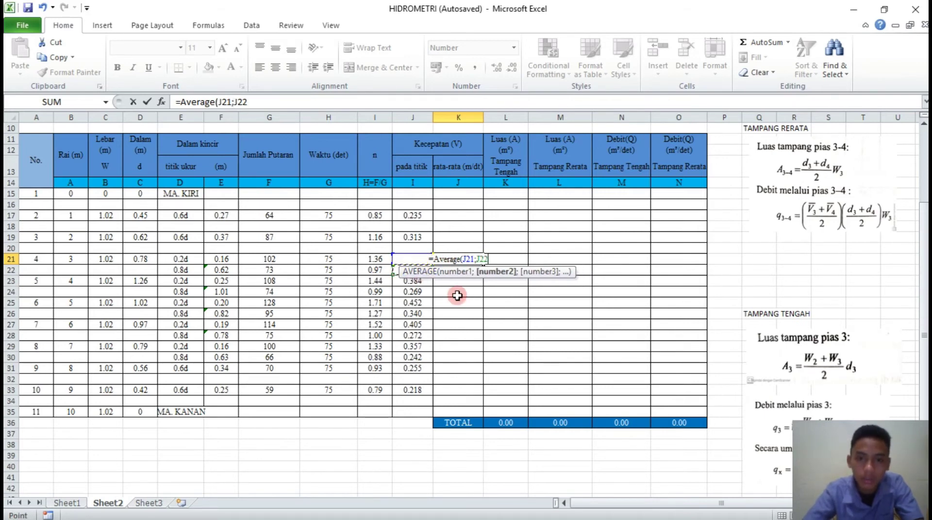
{"action": "type", "text": ")"}
{"action": "key", "text": "Return"}
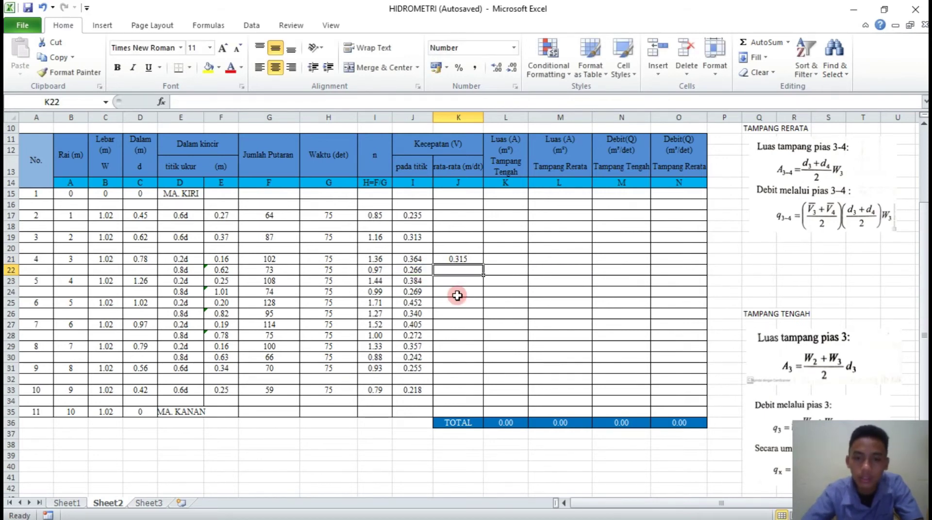
Fill the K21 average formula down to K31 and clear the copies in the 0.8d rows: K22, K24, K26, K28 and K30
{"action": "left_click", "coordinate": [455, 257]}
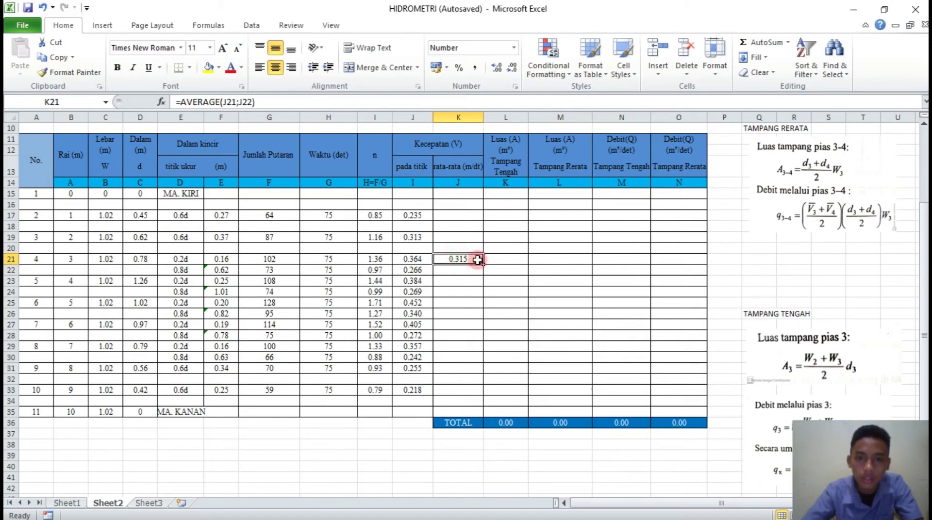
{"action": "left_click_drag", "start_coordinate": [483, 265], "coordinate": [480, 371]}
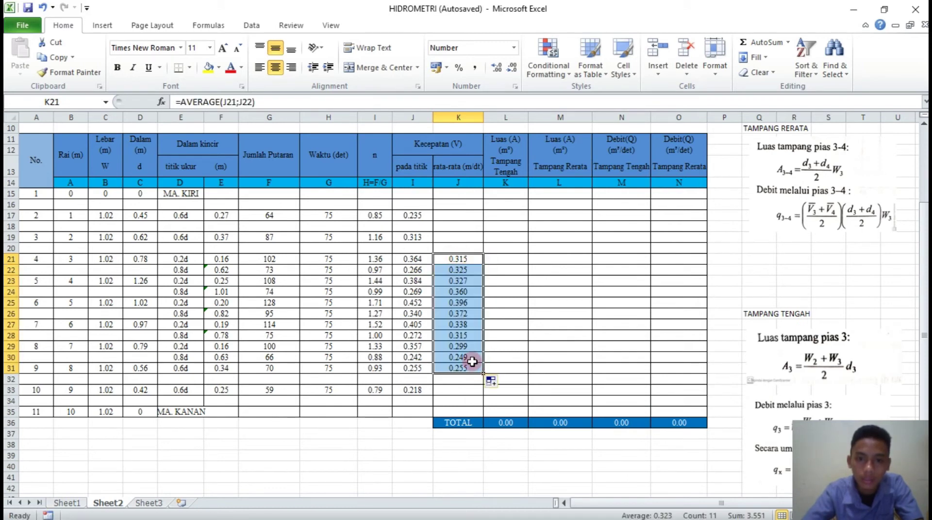
{"action": "left_click", "coordinate": [462, 275]}
{"action": "key", "text": "Delete"}
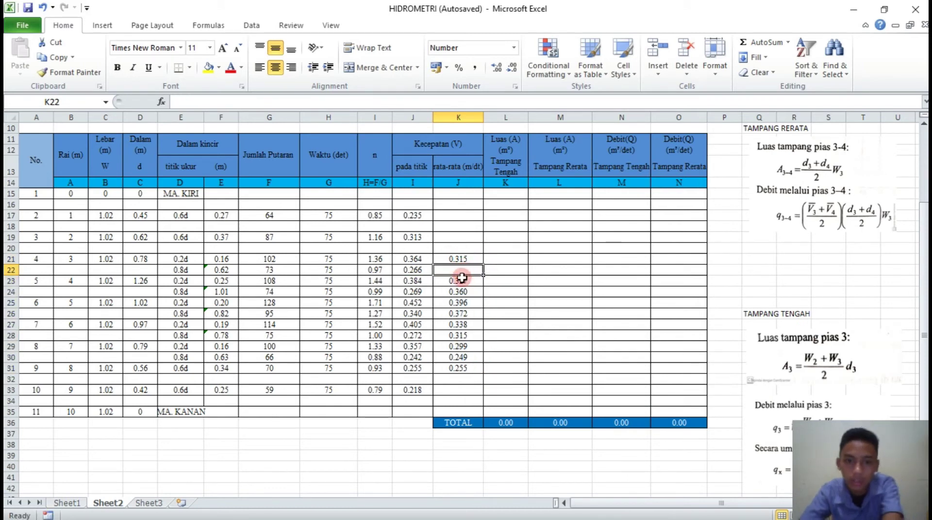
{"action": "left_click", "coordinate": [462, 292]}
{"action": "key", "text": "Delete"}
{"action": "left_click", "coordinate": [464, 315]}
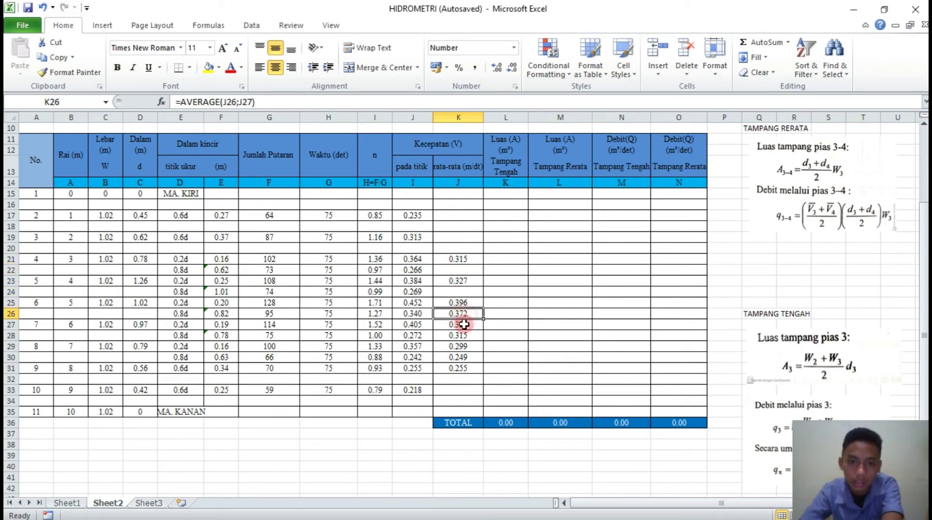
{"action": "key", "text": "Delete"}
{"action": "left_click", "coordinate": [465, 336]}
{"action": "key", "text": "Delete"}
{"action": "left_click", "coordinate": [469, 357]}
{"action": "key", "text": "Delete"}
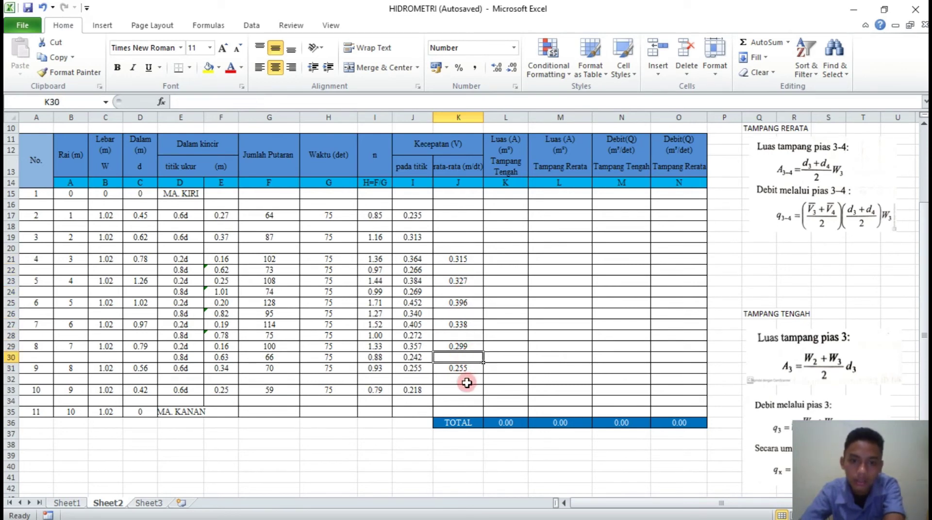
Enter the average velocities of the single-depth points: 0.235 in K17, 0.313 in K19 and 0.218 in K33
{"action": "left_click", "coordinate": [472, 216]}
{"action": "type", "text": "0"}
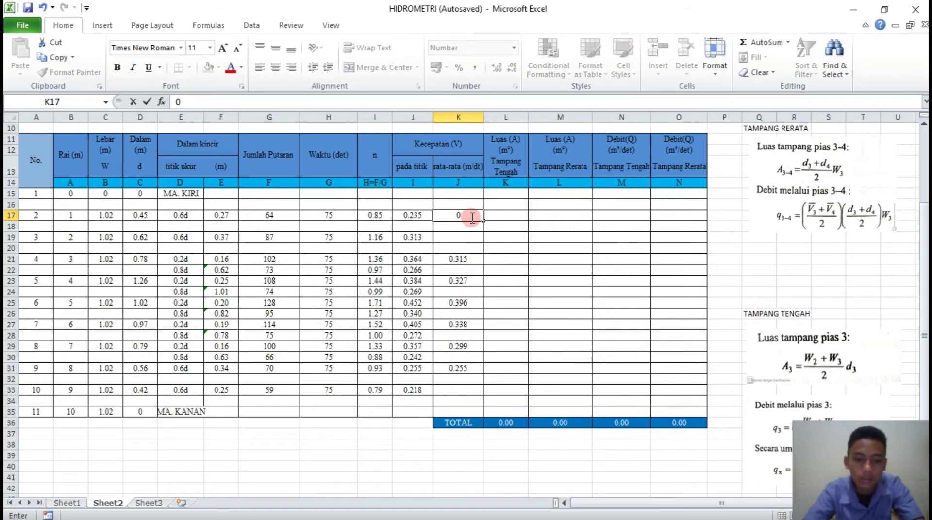
{"action": "type", "text": ".235"}
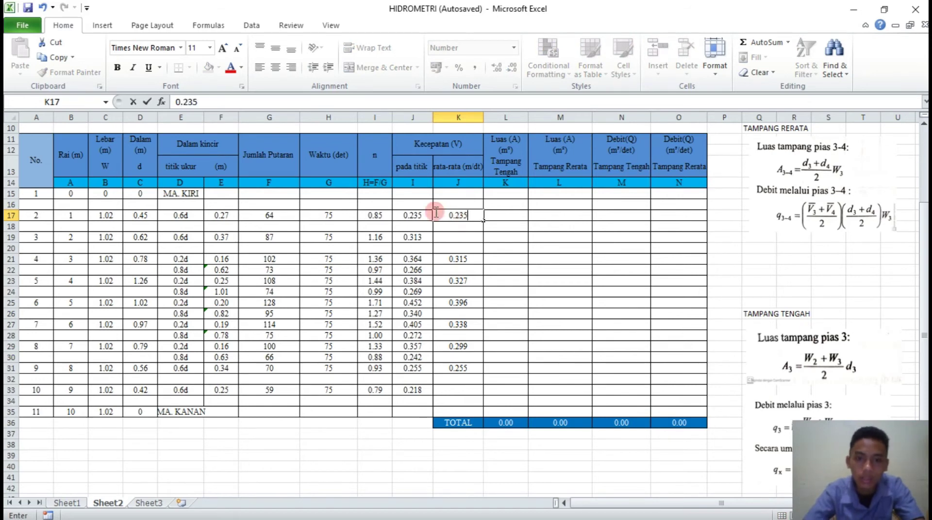
{"action": "left_click", "coordinate": [461, 237]}
{"action": "type", "text": "0.313"}
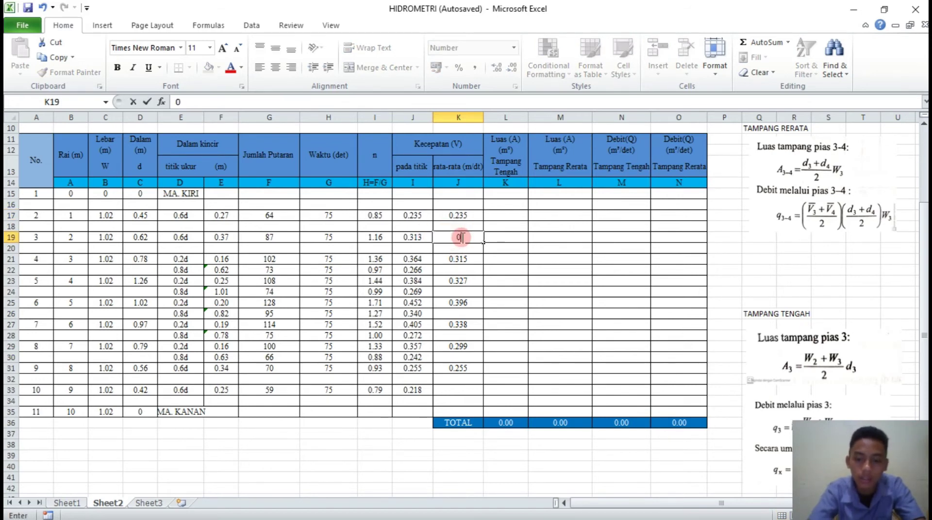
{"action": "left_click", "coordinate": [462, 391]}
{"action": "type", "text": "0.218"}
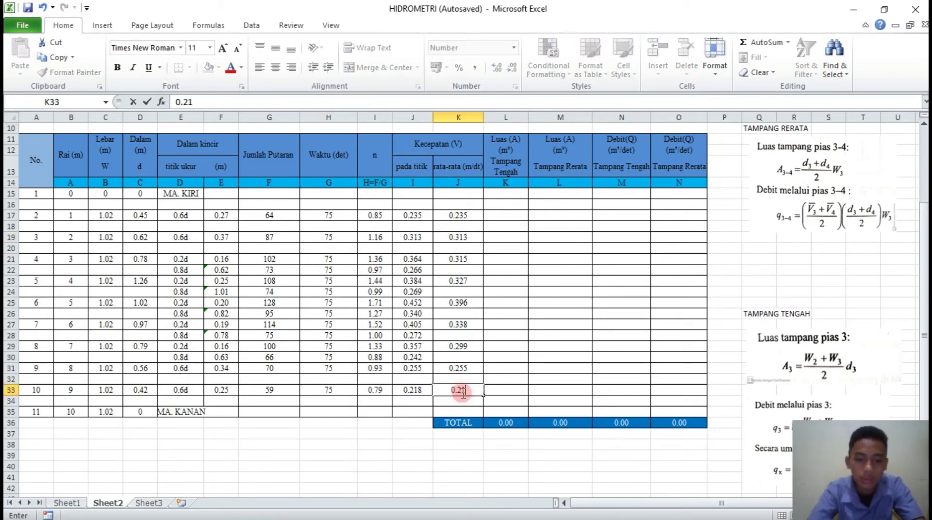
{"action": "left_click", "coordinate": [513, 208]}
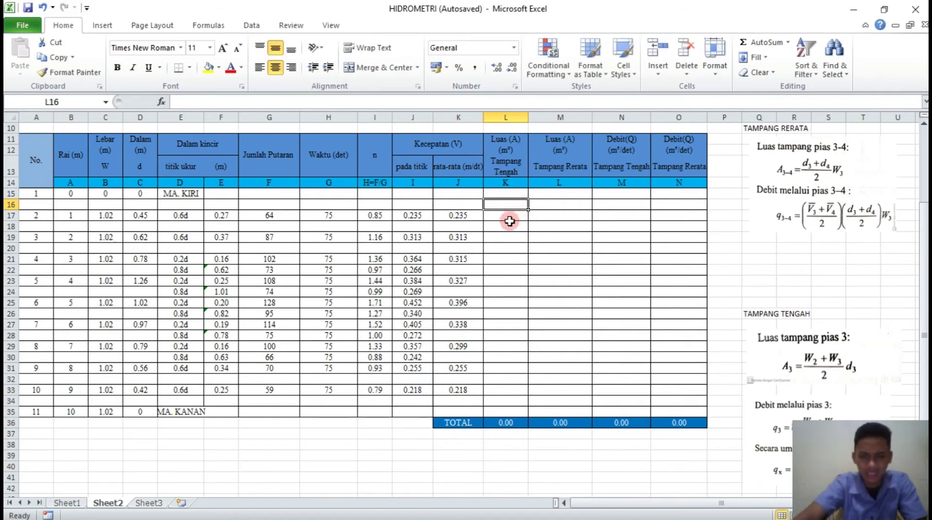
Move the "Luas tampang pias 3" formula picture beside the area columns and compare it with the rows of points 3 and 4
{"action": "left_click", "coordinate": [510, 223]}
{"action": "left_click", "coordinate": [509, 215]}
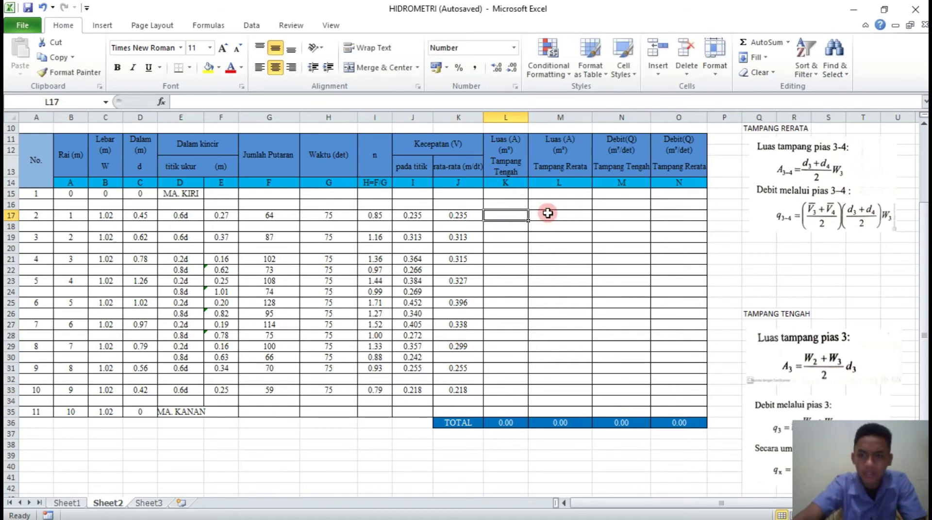
{"action": "left_click_drag", "start_coordinate": [782, 342], "coordinate": [662, 252]}
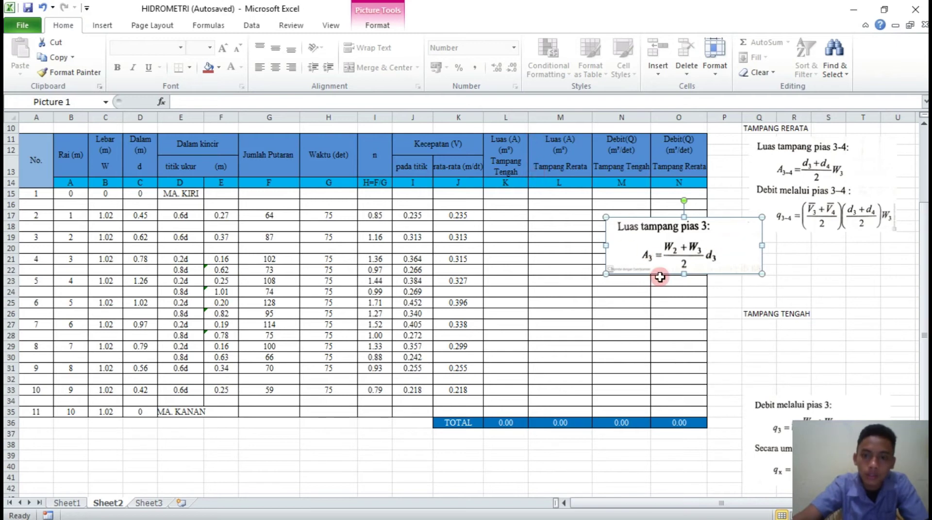
{"action": "left_click", "coordinate": [9, 238]}
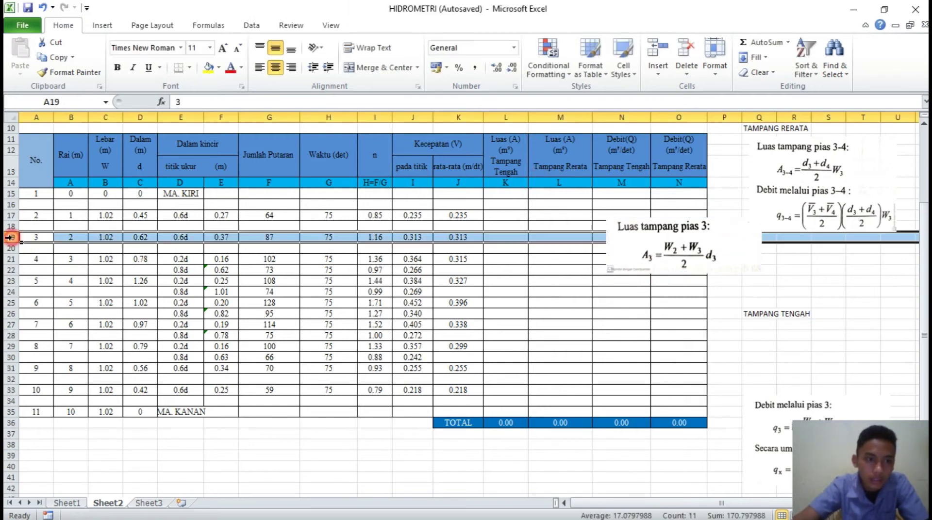
{"action": "left_click", "coordinate": [8, 260]}
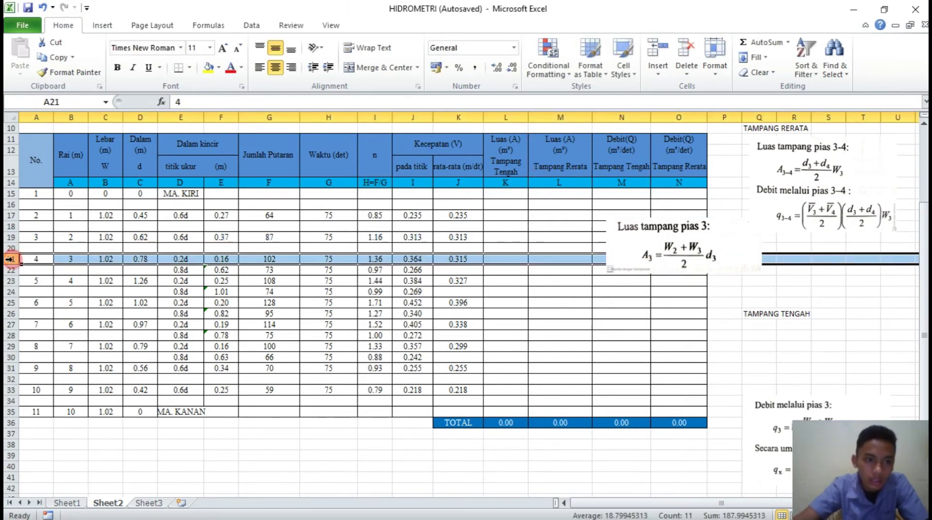
Enter =((C19+C21)/2*D21) in L21 to calculate the Tampang Tengah area of point 4
{"action": "left_click", "coordinate": [504, 260]}
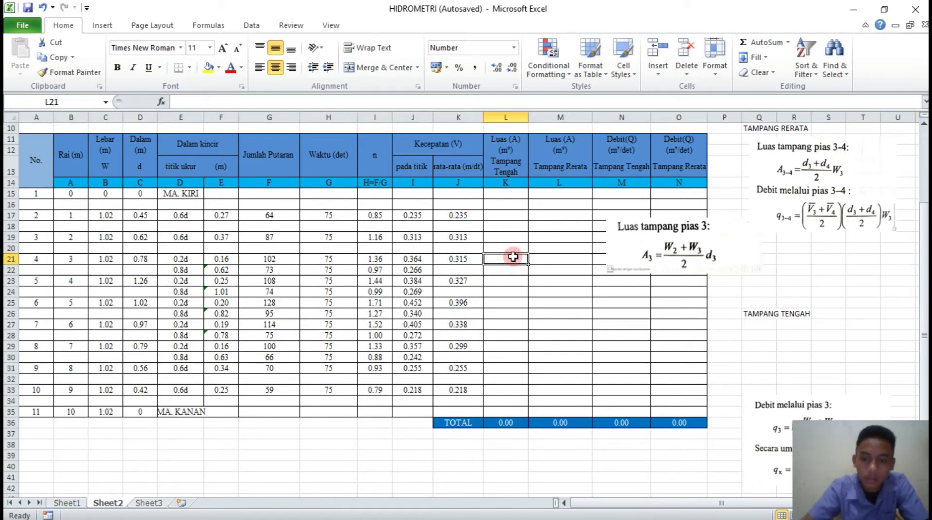
{"action": "type", "text": "=(("}
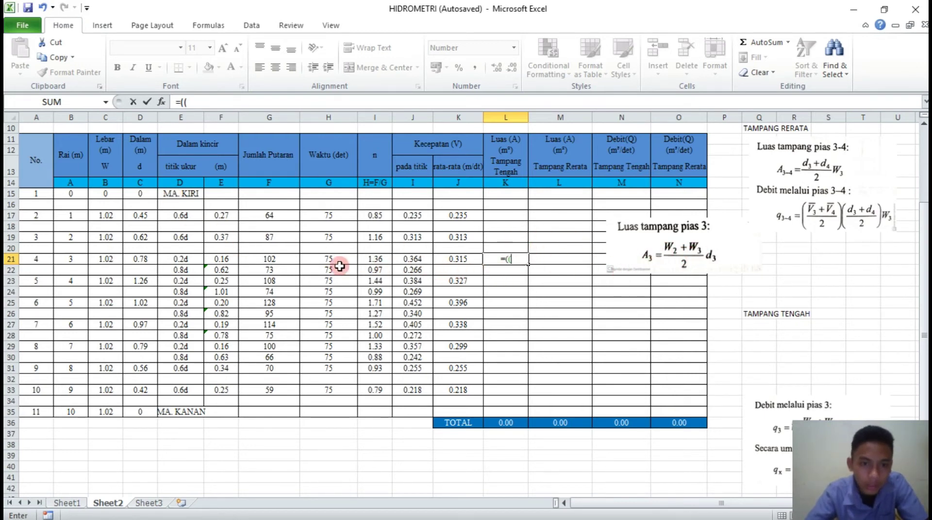
{"action": "left_click", "coordinate": [110, 238]}
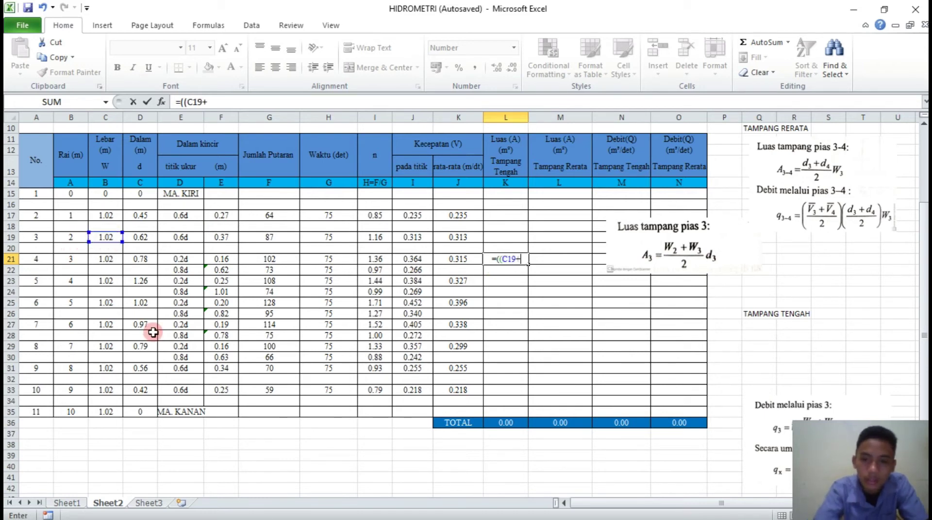
{"action": "type", "text": "+"}
{"action": "left_click", "coordinate": [99, 260]}
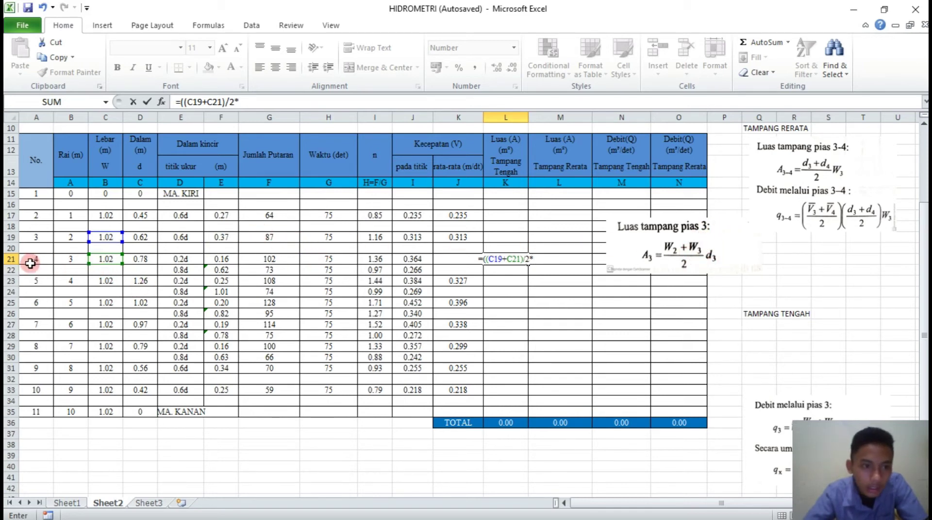
{"action": "left_click", "coordinate": [133, 260]}
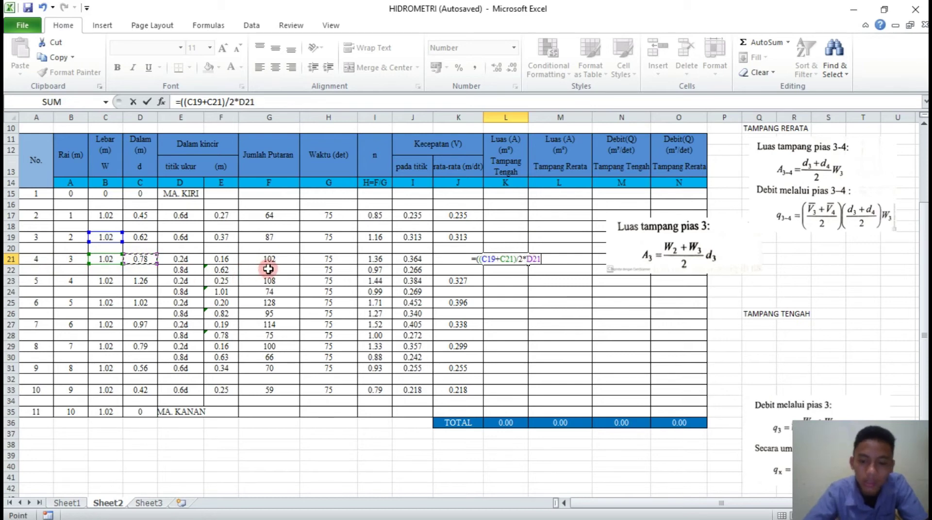
{"action": "type", "text": ")"}
{"action": "key", "text": "Return"}
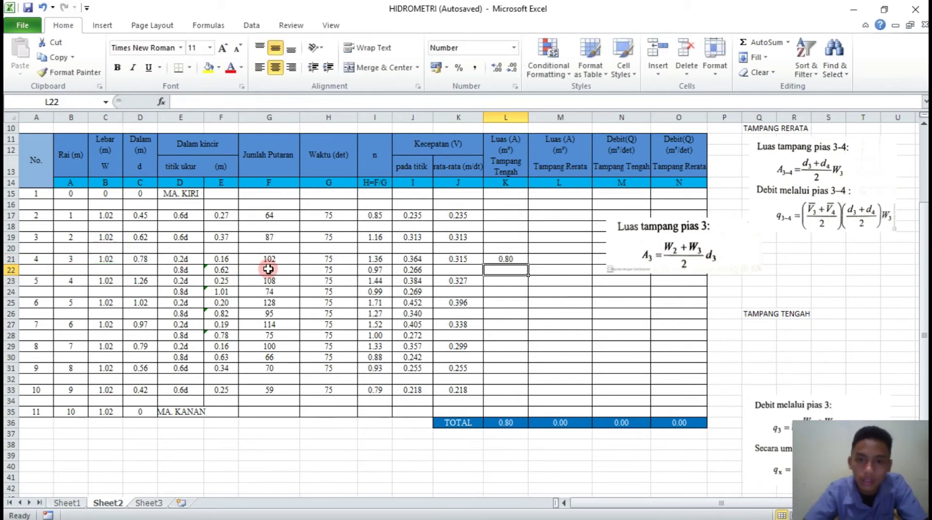
Fill the L21 area formula down to L33 and clear the copies in L32, L30, L28, L26, L24 and L22
{"action": "left_click", "coordinate": [515, 258]}
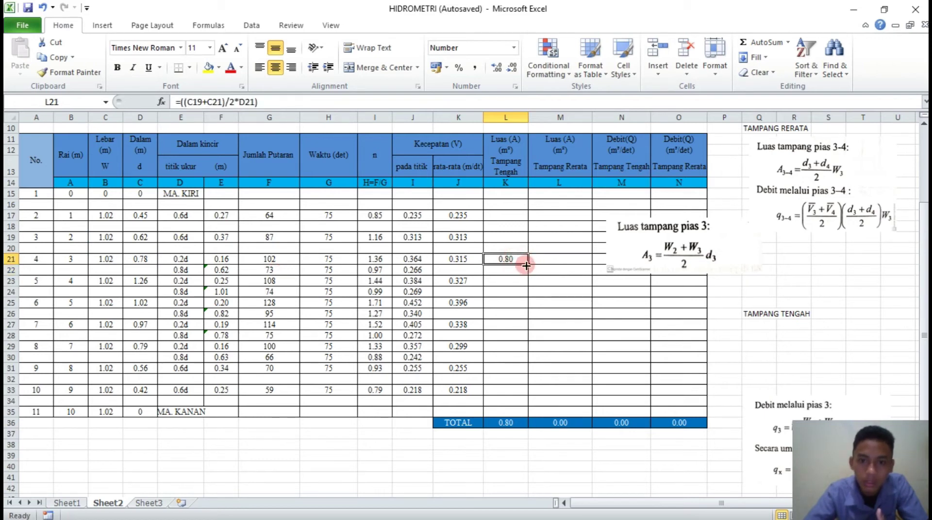
{"action": "left_click_drag", "start_coordinate": [527, 266], "coordinate": [528, 395]}
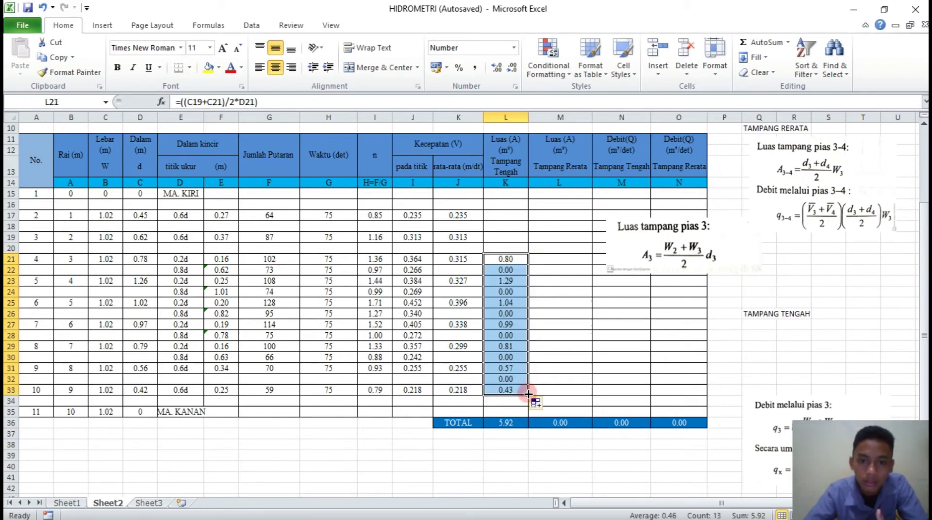
{"action": "left_click", "coordinate": [519, 380]}
{"action": "key", "text": "Delete"}
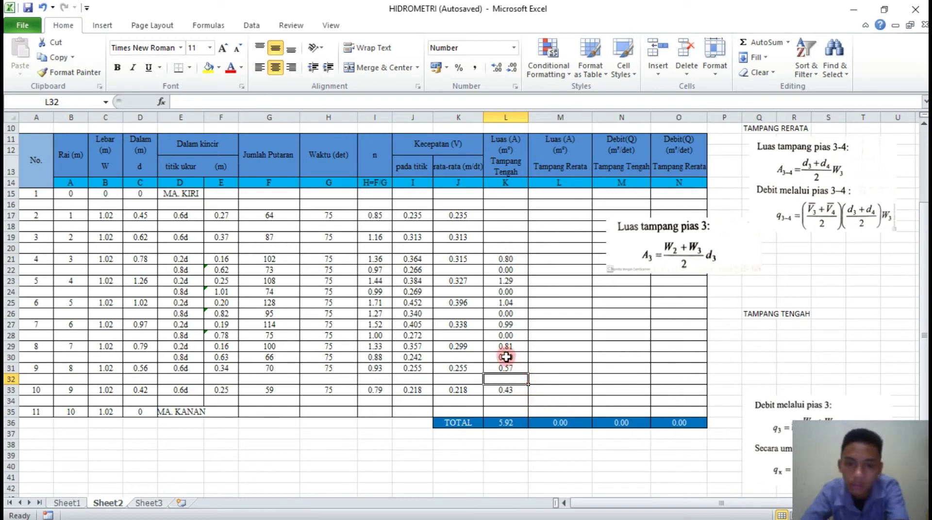
{"action": "left_click", "coordinate": [506, 357]}
{"action": "key", "text": "Delete"}
{"action": "left_click", "coordinate": [506, 335]}
{"action": "key", "text": "Delete"}
{"action": "left_click", "coordinate": [510, 314]}
{"action": "key", "text": "Delete"}
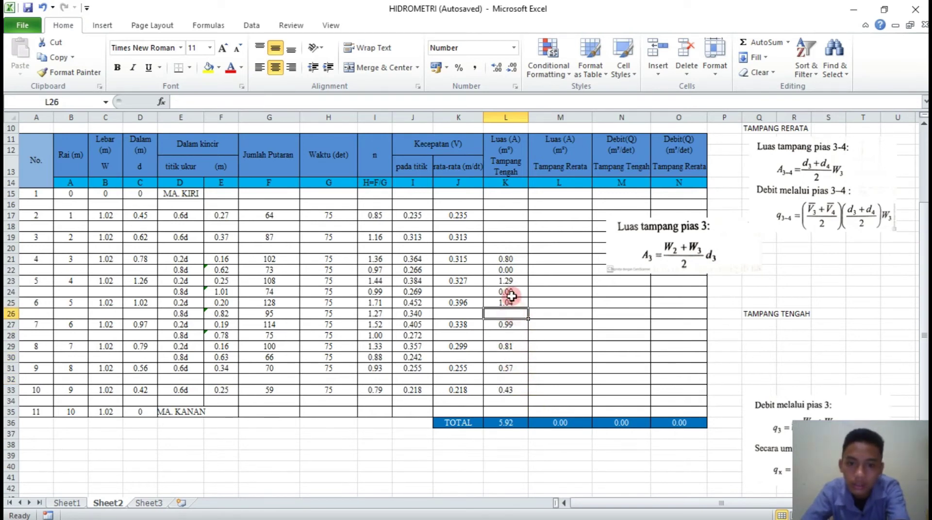
{"action": "left_click", "coordinate": [509, 292]}
{"action": "key", "text": "Delete"}
{"action": "left_click", "coordinate": [510, 270]}
{"action": "key", "text": "Delete"}
Fill the L21 area formula up to L16 and clear the copies in L16, L18 and L20
{"action": "left_click", "coordinate": [524, 257]}
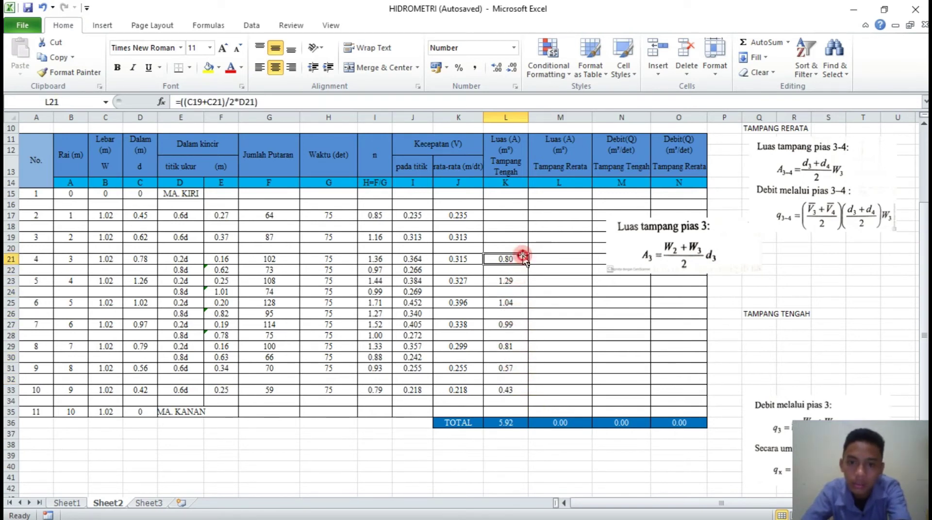
{"action": "left_click_drag", "start_coordinate": [527, 263], "coordinate": [516, 202]}
{"action": "left_click", "coordinate": [512, 206]}
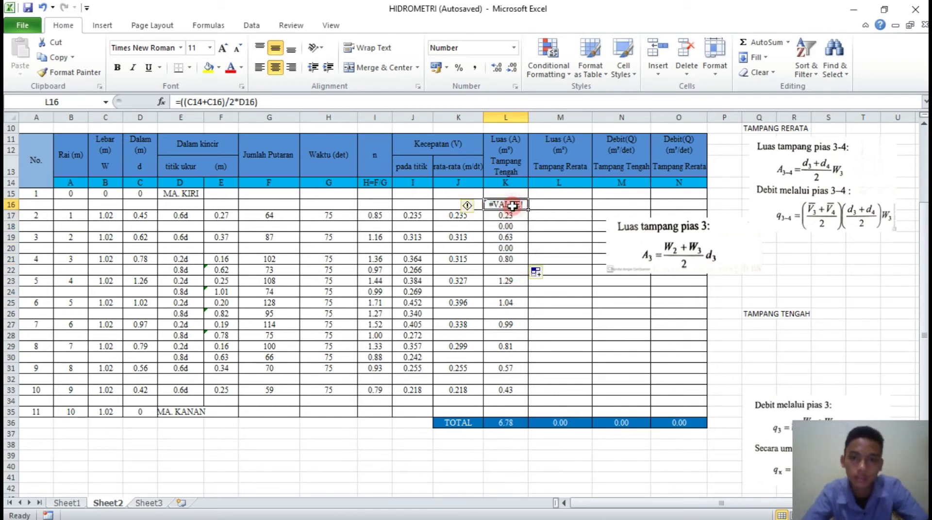
{"action": "key", "text": "Delete"}
{"action": "left_click", "coordinate": [510, 227]}
{"action": "key", "text": "Delete"}
{"action": "left_click", "coordinate": [513, 247]}
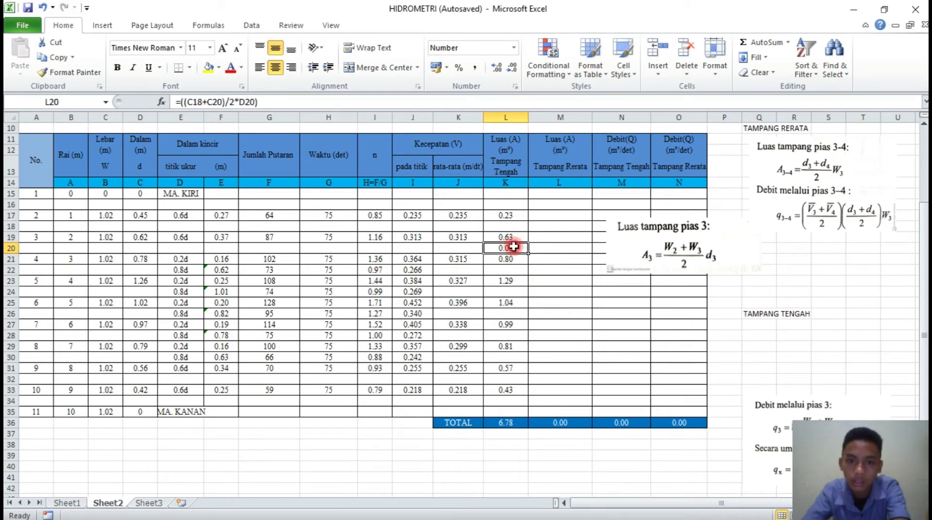
{"action": "key", "text": "Delete"}
Move the "Luas tampang pias 3" formula picture back under the TAMPANG TENGAH heading
{"action": "left_click", "coordinate": [639, 259]}
{"action": "left_click_drag", "start_coordinate": [640, 259], "coordinate": [773, 363]}
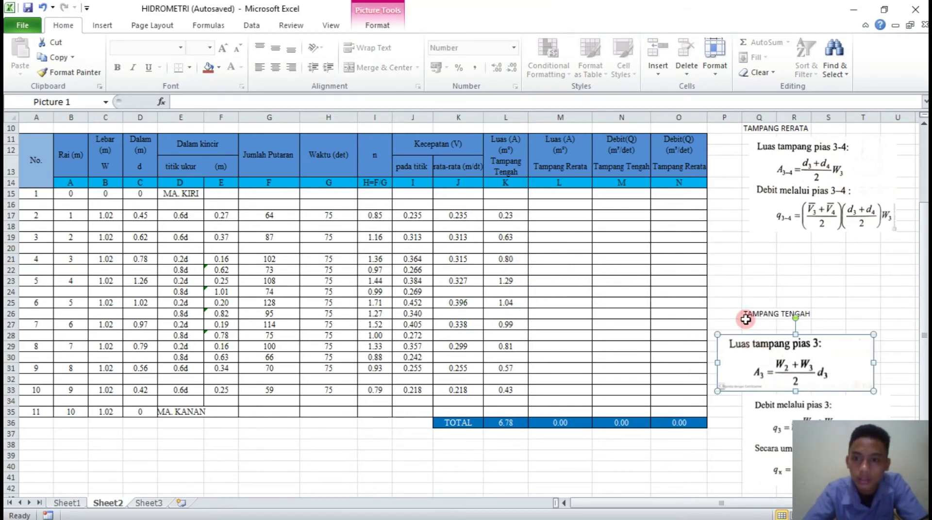
{"action": "left_click", "coordinate": [757, 282]}
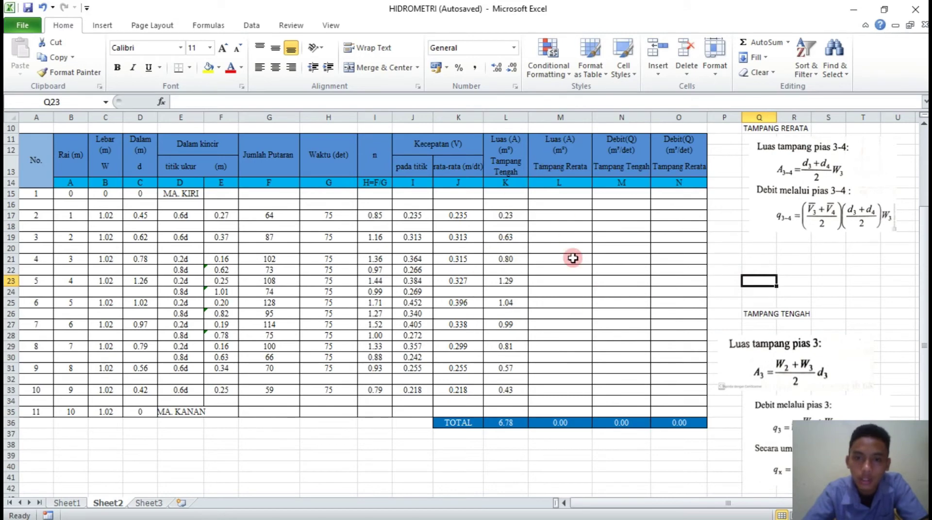
Move the "Luas tampang pias 3-4" formula picture slightly lower and closer to the table, still below the TAMPANG RERATA heading
{"action": "left_click_drag", "start_coordinate": [601, 506], "coordinate": [616, 505]}
{"action": "scroll", "coordinate": [730, 284], "scroll_direction": "up", "scroll_amount": 1}
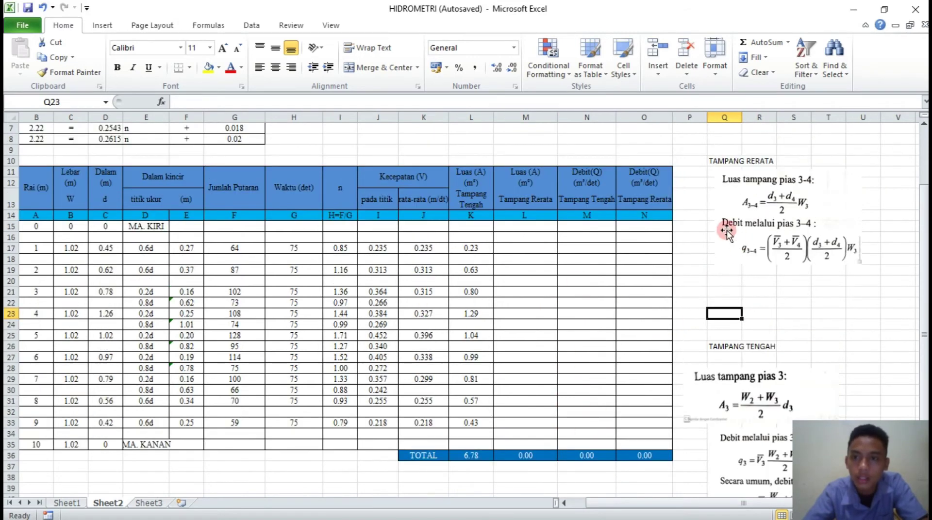
{"action": "left_click", "coordinate": [751, 199]}
{"action": "left_click_drag", "start_coordinate": [760, 227], "coordinate": [740, 253]}
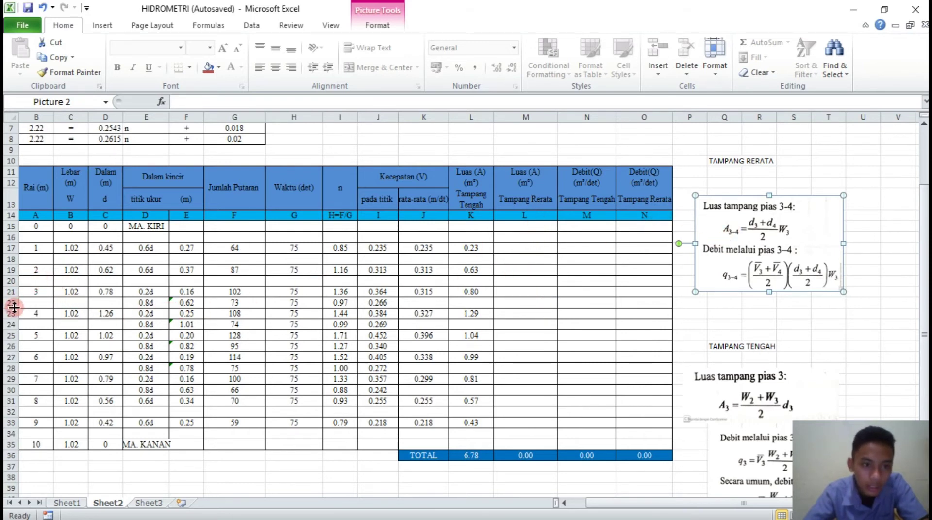
Enter =((D21+D23)/2*C21) in M22 to calculate the Tampang Rerata area between points 4 and 5
{"action": "left_click", "coordinate": [20, 303]}
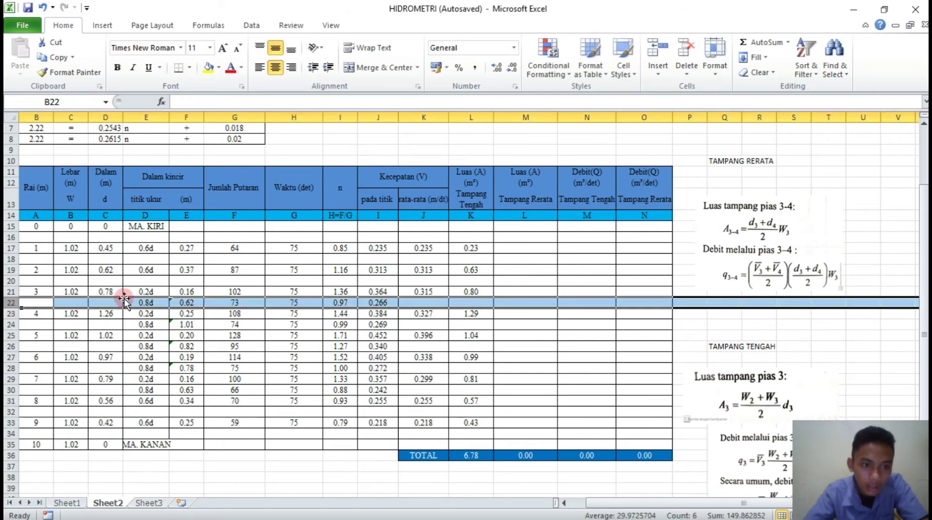
{"action": "left_click", "coordinate": [512, 302]}
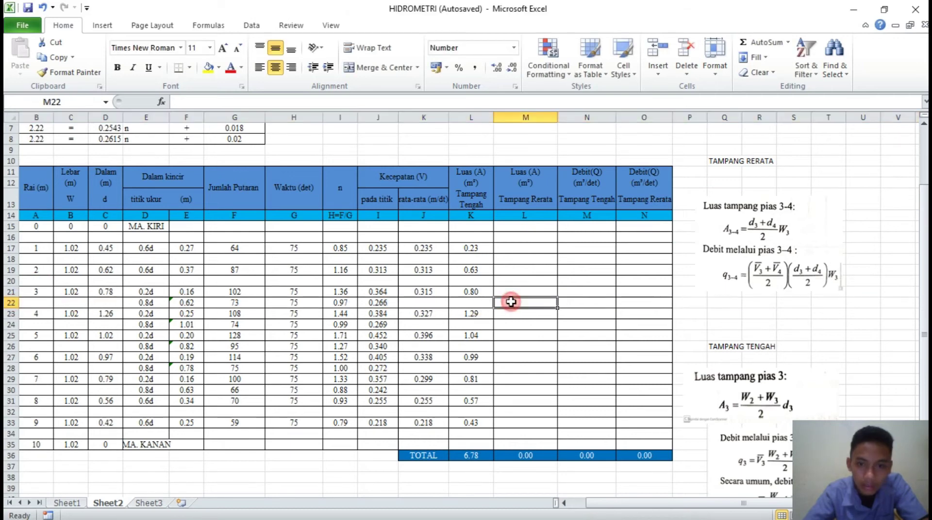
{"action": "type", "text": "="}
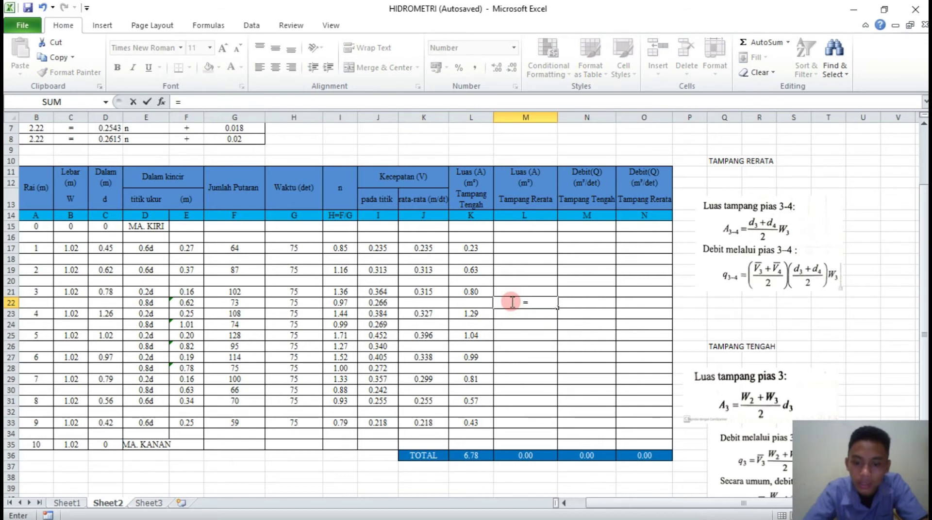
{"action": "type", "text": "(("}
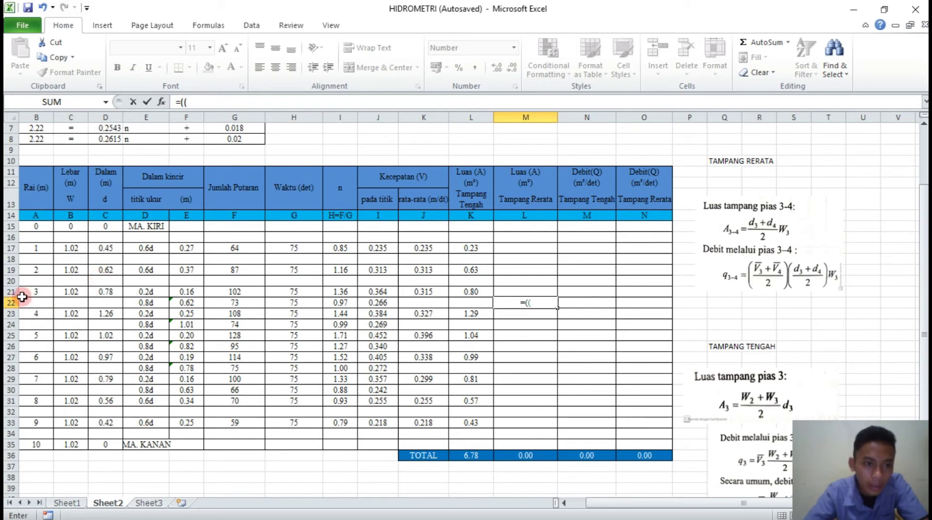
{"action": "left_click", "coordinate": [97, 290]}
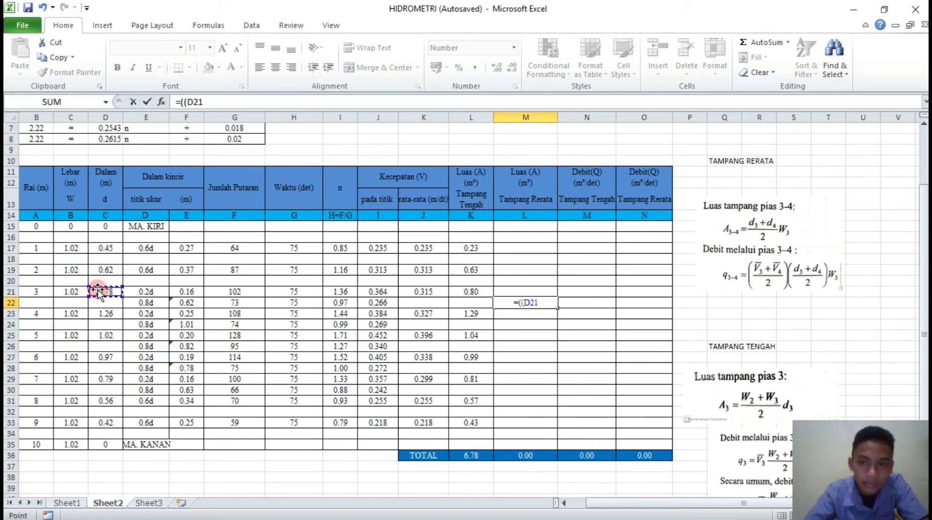
{"action": "type", "text": "+"}
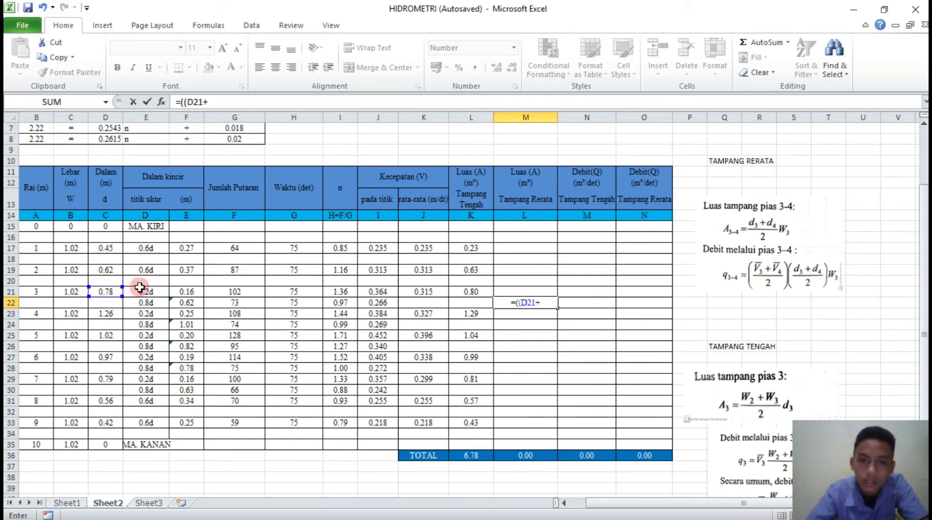
{"action": "left_click", "coordinate": [108, 314]}
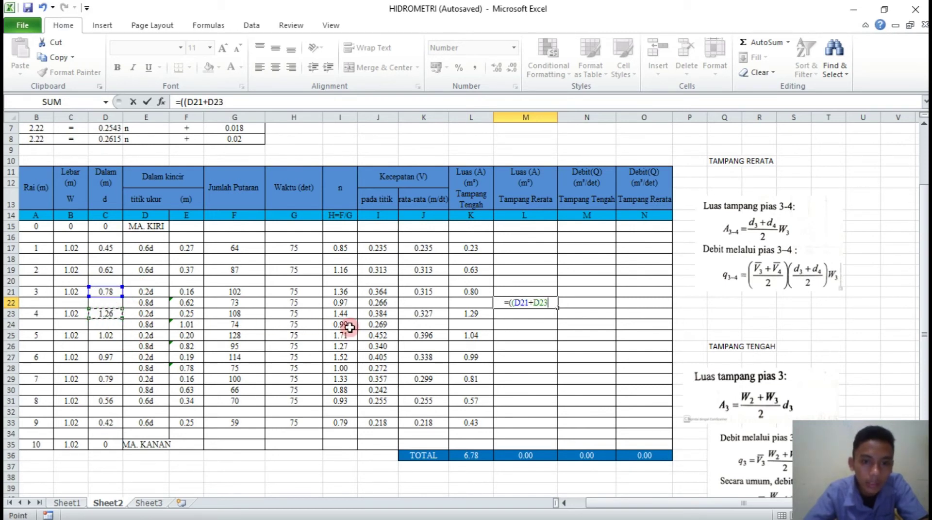
{"action": "type", "text": ")/2"}
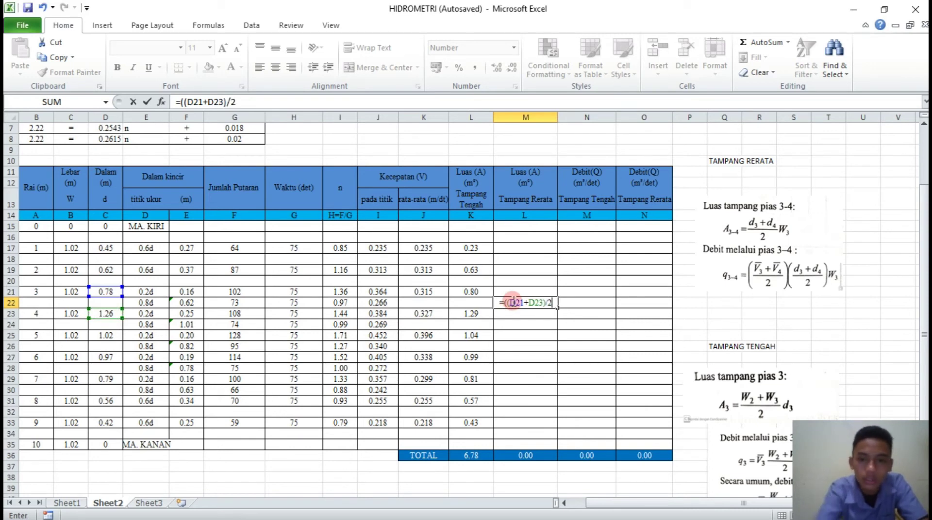
{"action": "type", "text": "*"}
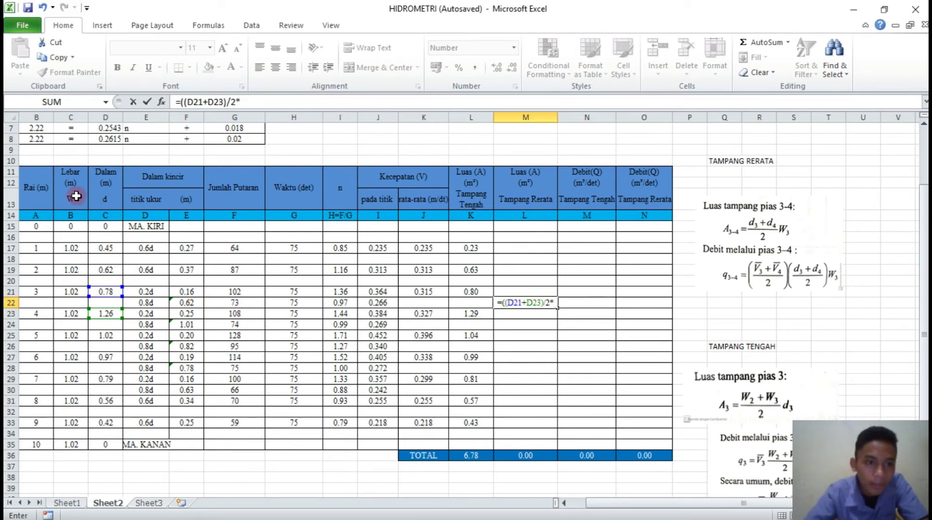
{"action": "left_click", "coordinate": [68, 291]}
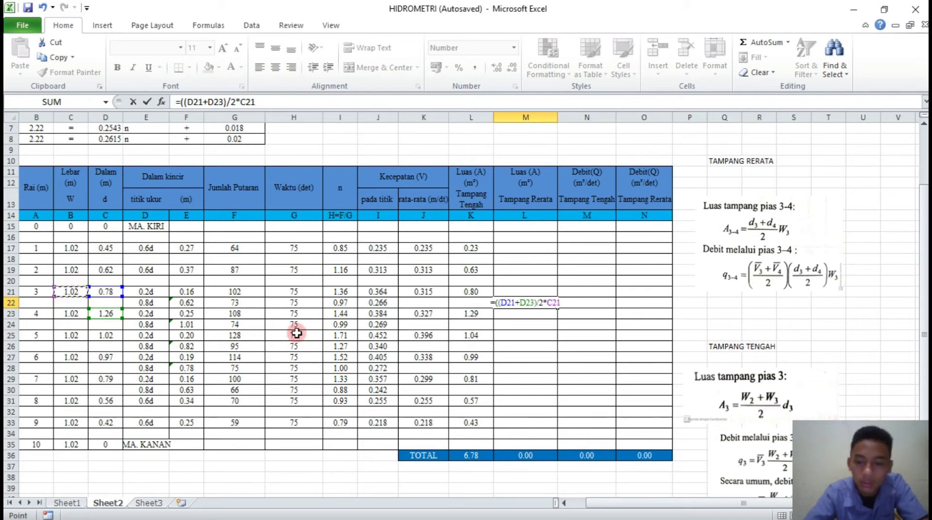
{"action": "type", "text": ")"}
{"action": "key", "text": "Return"}
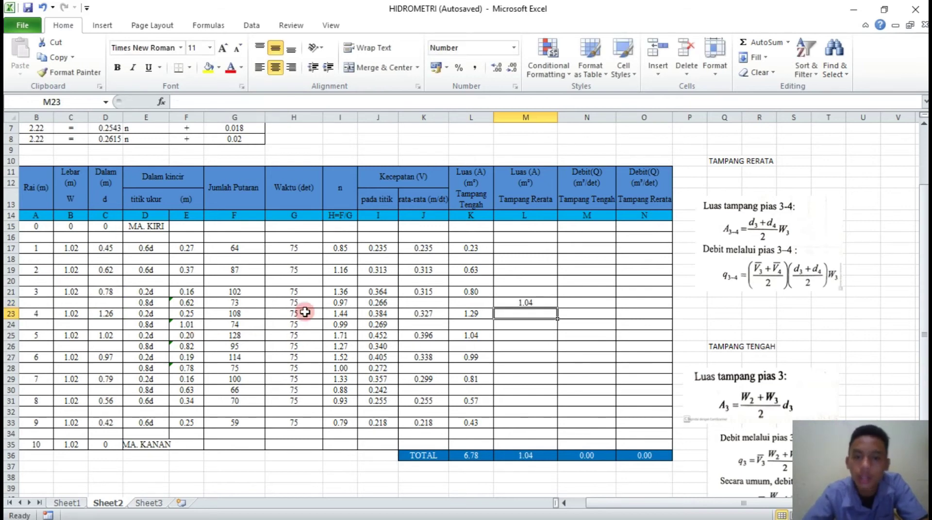
Fill the M22 area formula up to M17 and down to M33
{"action": "left_click", "coordinate": [518, 300]}
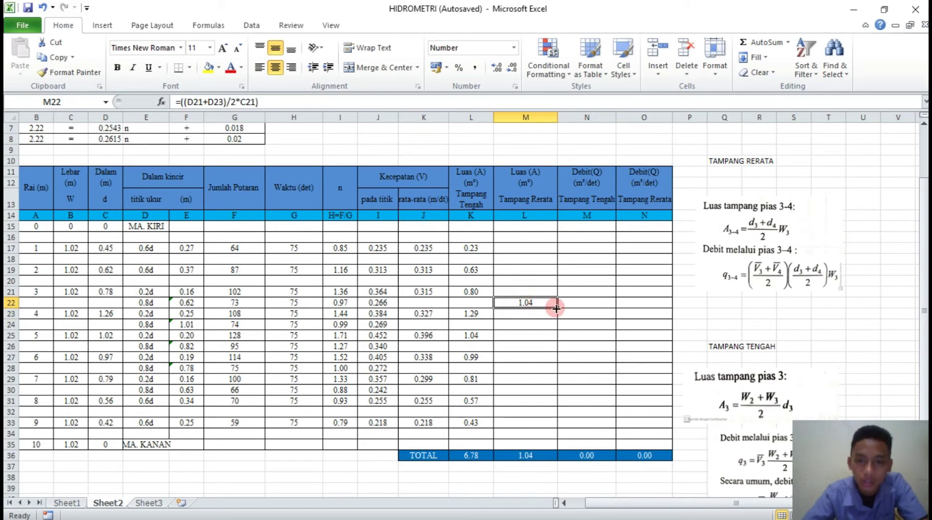
{"action": "left_click_drag", "start_coordinate": [557, 308], "coordinate": [543, 248]}
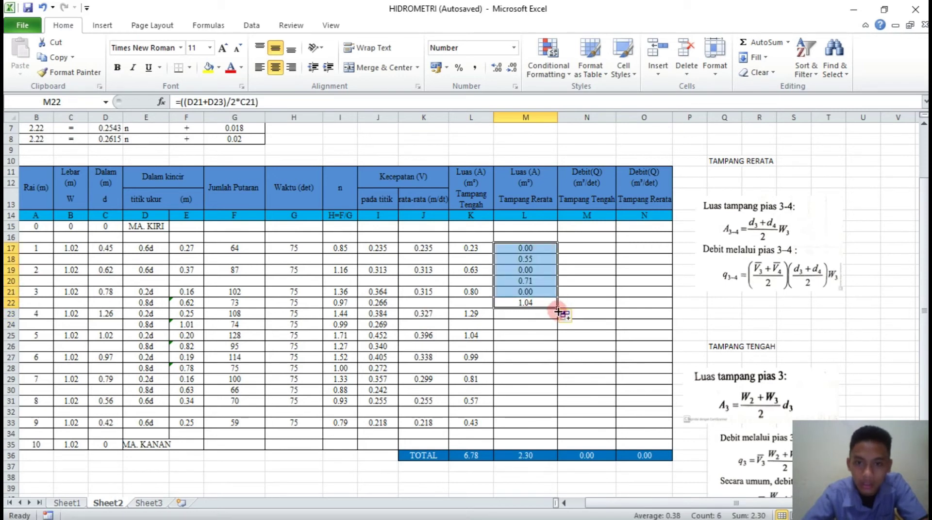
{"action": "left_click_drag", "start_coordinate": [558, 310], "coordinate": [557, 425]}
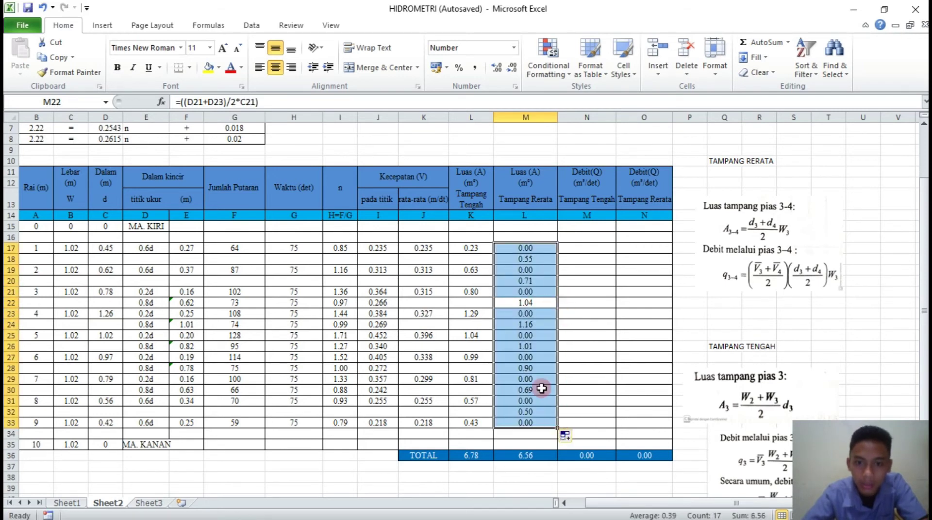
Clear the filled formulas from the odd-numbered rows M17 through M33 in the Tampang Rerata area column
{"action": "left_click", "coordinate": [524, 273]}
{"action": "left_click", "coordinate": [526, 250]}
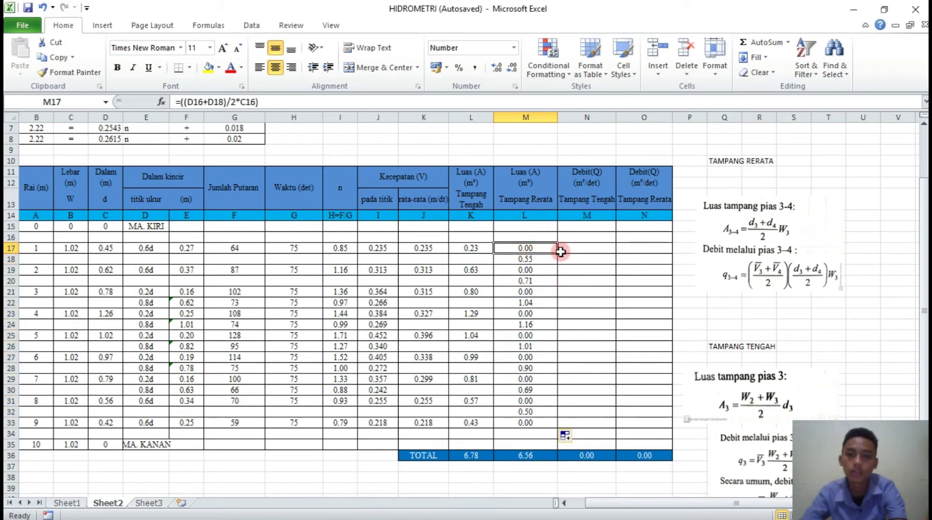
{"action": "key", "text": "Delete"}
{"action": "left_click", "coordinate": [536, 270]}
{"action": "key", "text": "Delete"}
{"action": "left_click", "coordinate": [543, 293]}
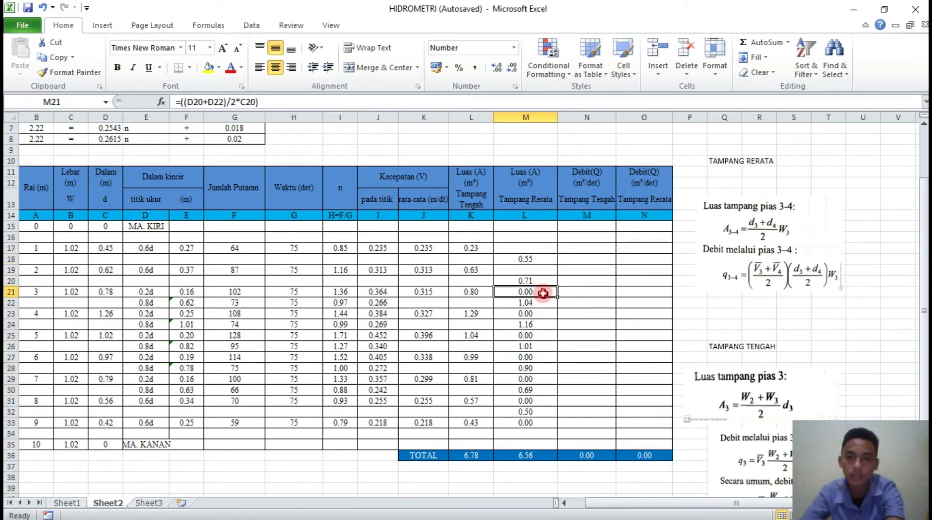
{"action": "key", "text": "Delete"}
{"action": "left_click", "coordinate": [543, 317]}
{"action": "key", "text": "Delete"}
{"action": "left_click", "coordinate": [542, 335]}
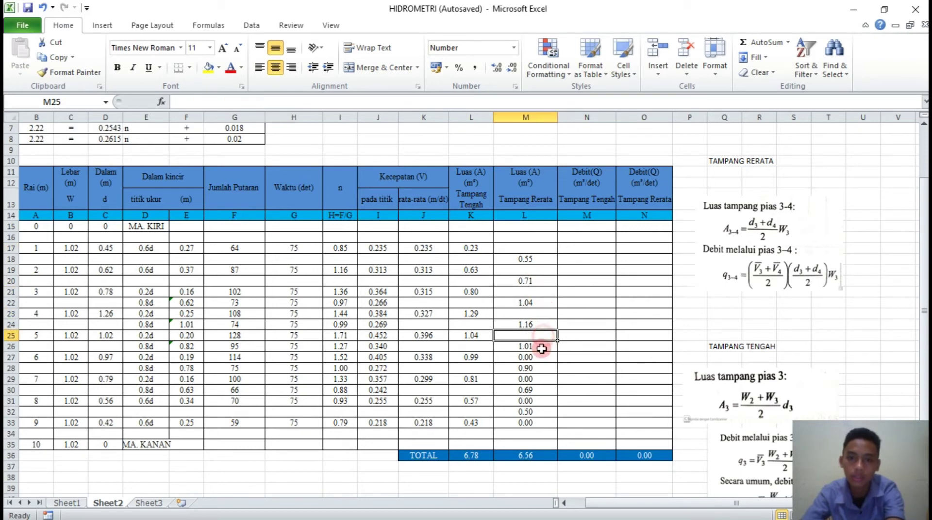
{"action": "key", "text": "Delete"}
{"action": "left_click", "coordinate": [538, 358]}
{"action": "key", "text": "Delete"}
{"action": "left_click", "coordinate": [538, 379]}
{"action": "key", "text": "Delete"}
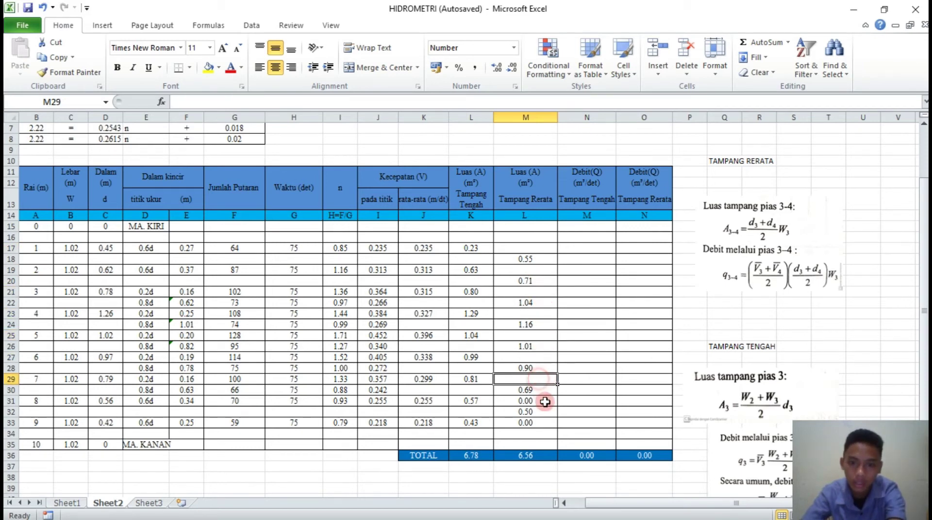
{"action": "left_click", "coordinate": [543, 402]}
{"action": "key", "text": "Delete"}
{"action": "left_click", "coordinate": [543, 425]}
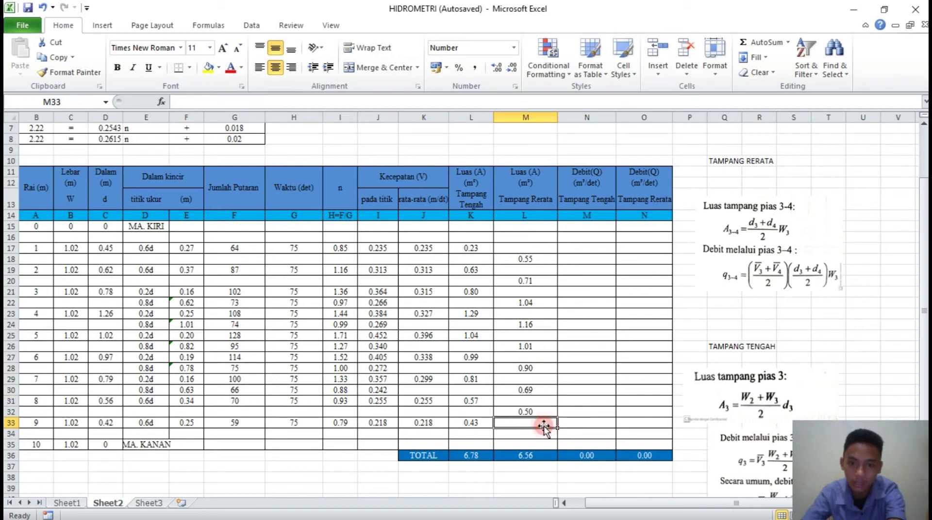
{"action": "key", "text": "Delete"}
Fill the M32 area formula down to M34 and clear the copy in M33
{"action": "left_click", "coordinate": [538, 411]}
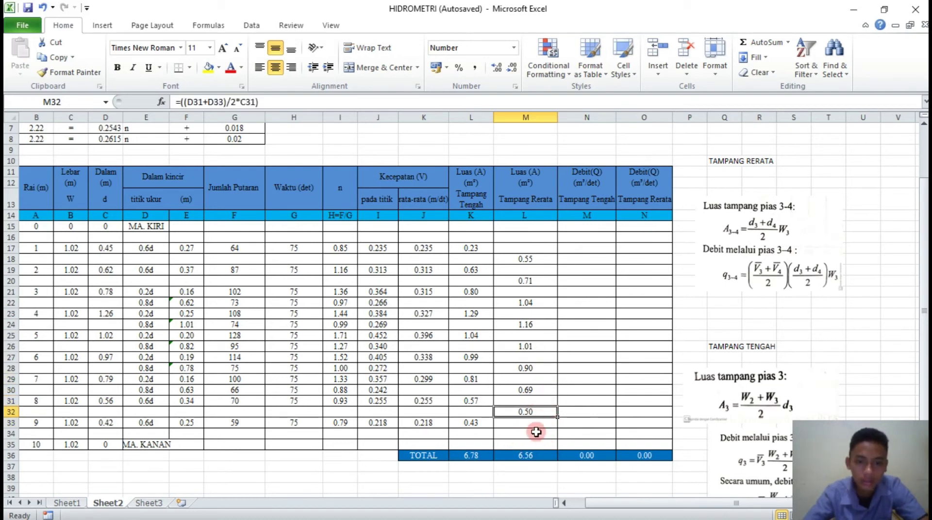
{"action": "left_click", "coordinate": [532, 433]}
{"action": "left_click", "coordinate": [532, 416]}
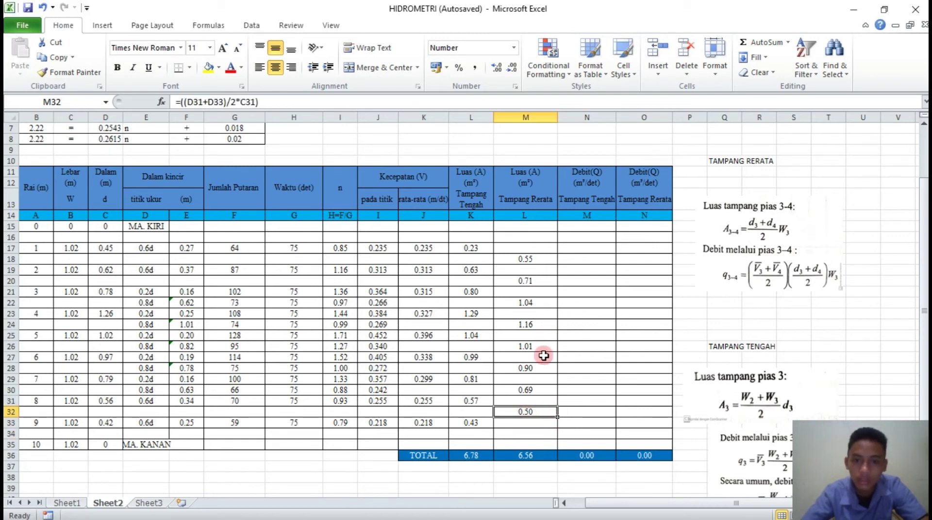
{"action": "left_click_drag", "start_coordinate": [558, 418], "coordinate": [552, 440]}
{"action": "left_click", "coordinate": [543, 423]}
{"action": "key", "text": "Delete"}
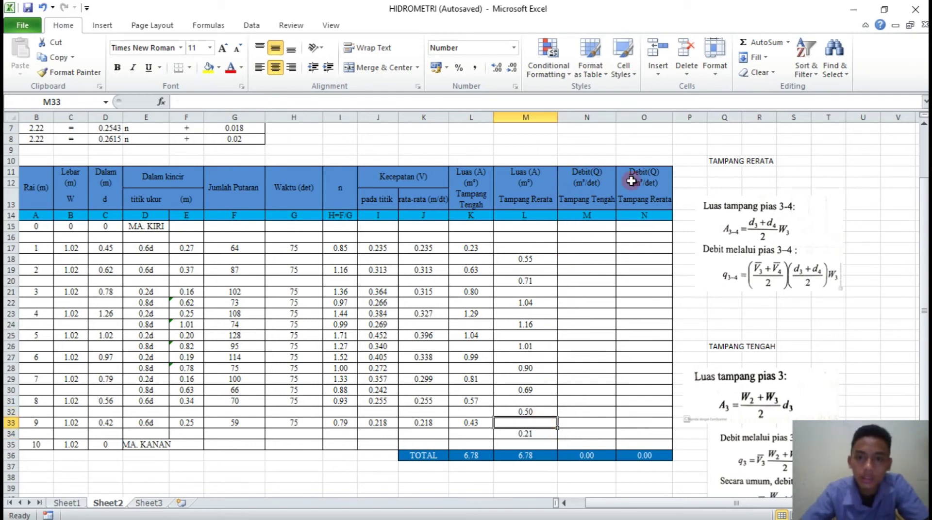
Move the "Debit melalui pias 3" formula picture up beside the table above the TAMPANG TENGAH heading, and select row 21
{"action": "left_click_drag", "start_coordinate": [662, 503], "coordinate": [682, 504]}
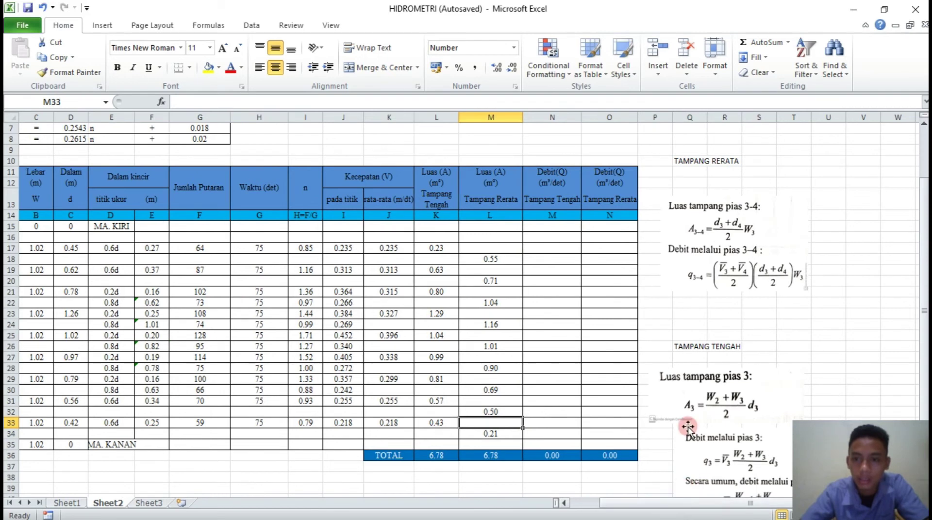
{"action": "left_click_drag", "start_coordinate": [730, 449], "coordinate": [673, 253]}
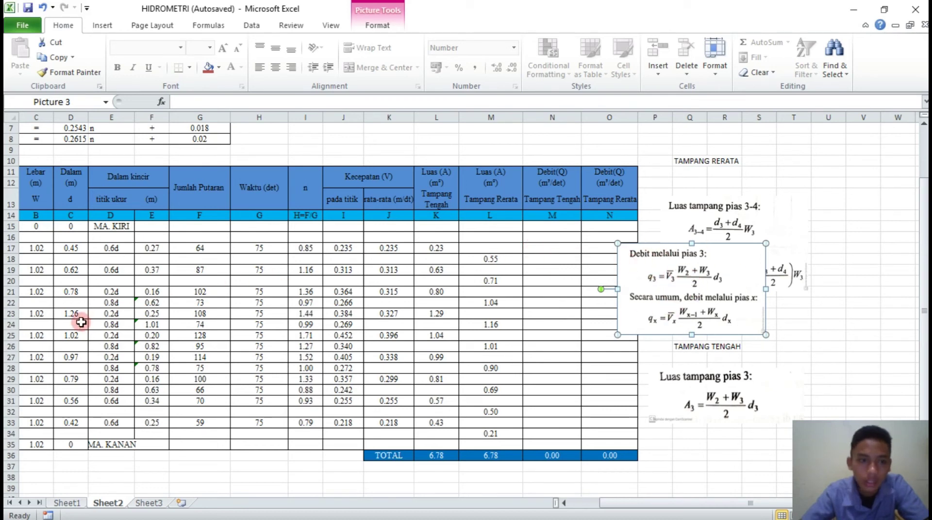
{"action": "left_click_drag", "start_coordinate": [608, 497], "coordinate": [562, 500]}
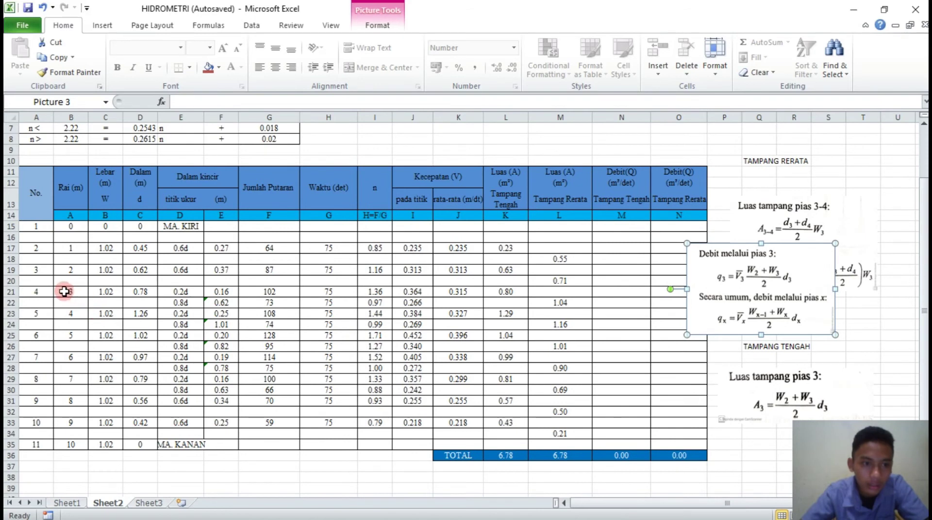
{"action": "left_click", "coordinate": [10, 292]}
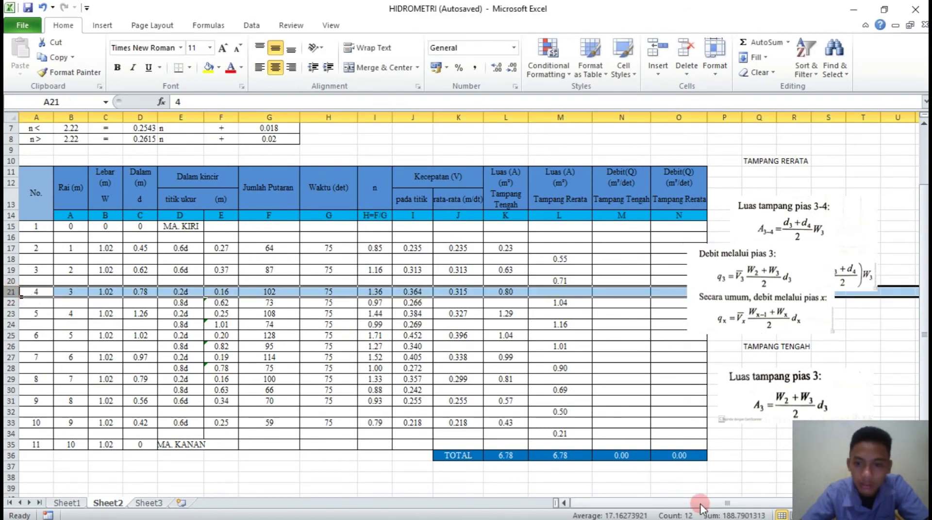
{"action": "left_click_drag", "start_coordinate": [700, 508], "coordinate": [710, 499]}
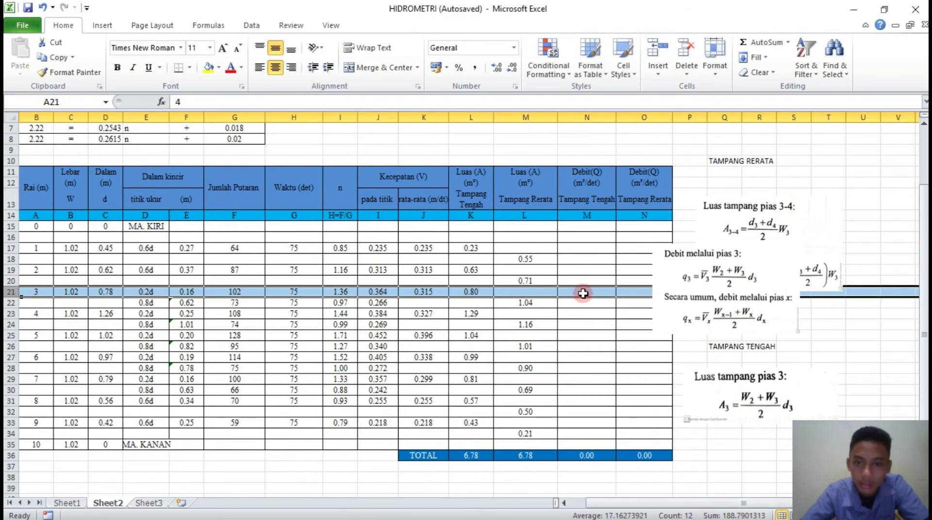
Enter =((K21*(C19+C21)/2*D21)) in N21 to calculate the Tampang Tengah discharge at point 3
{"action": "left_click", "coordinate": [583, 294]}
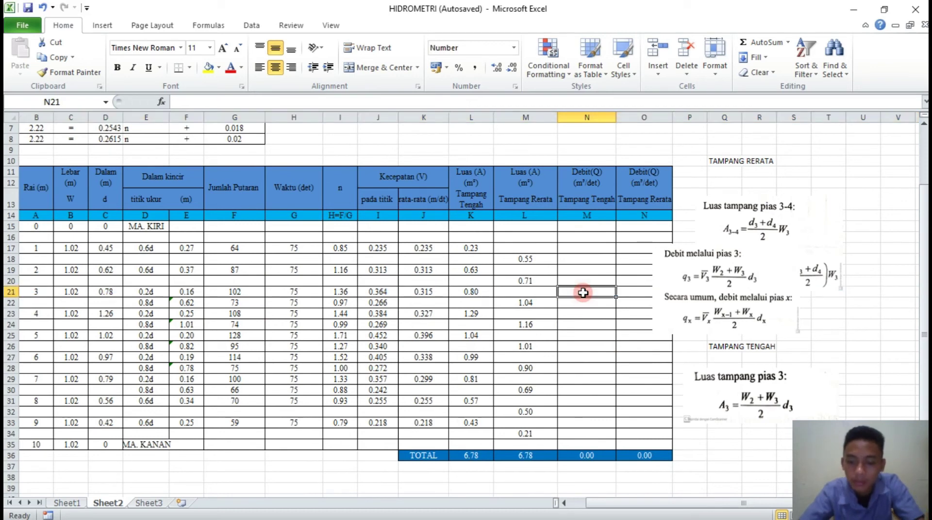
{"action": "type", "text": "=(("}
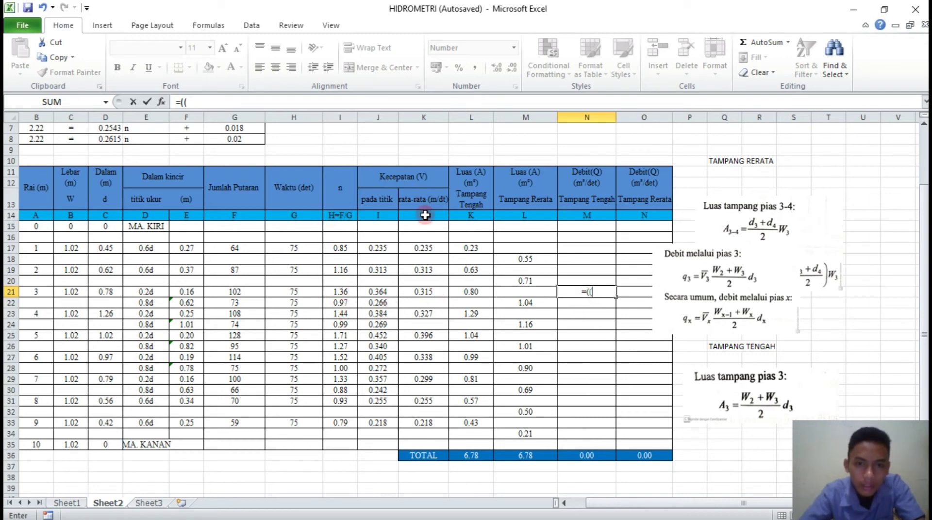
{"action": "left_click", "coordinate": [430, 292]}
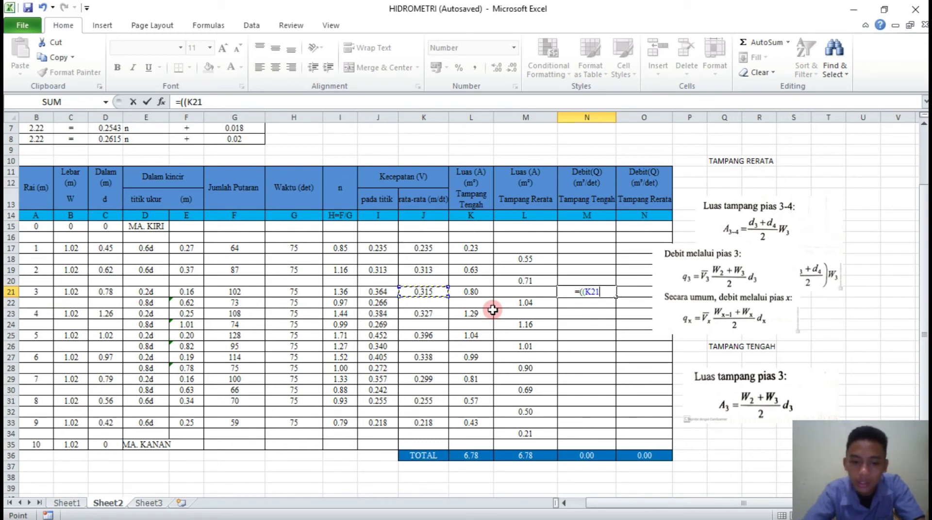
{"action": "type", "text": "*"}
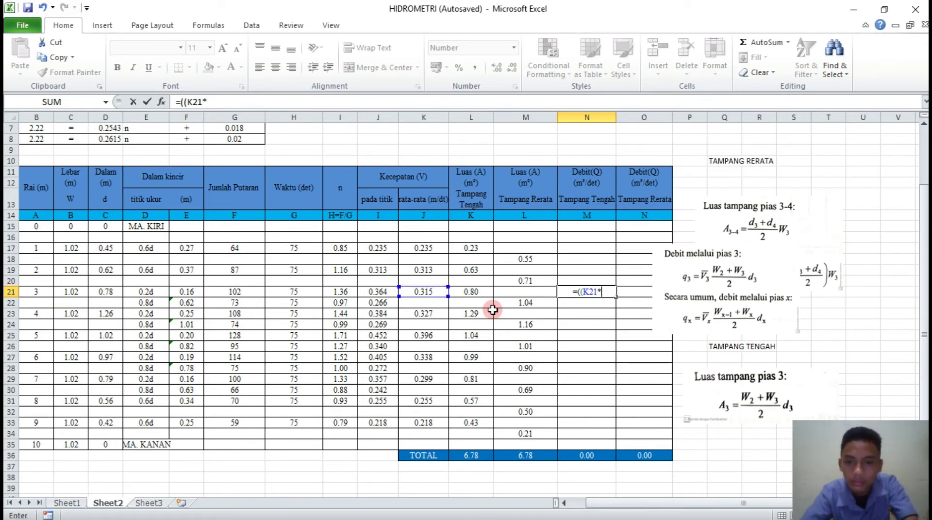
{"action": "type", "text": "("}
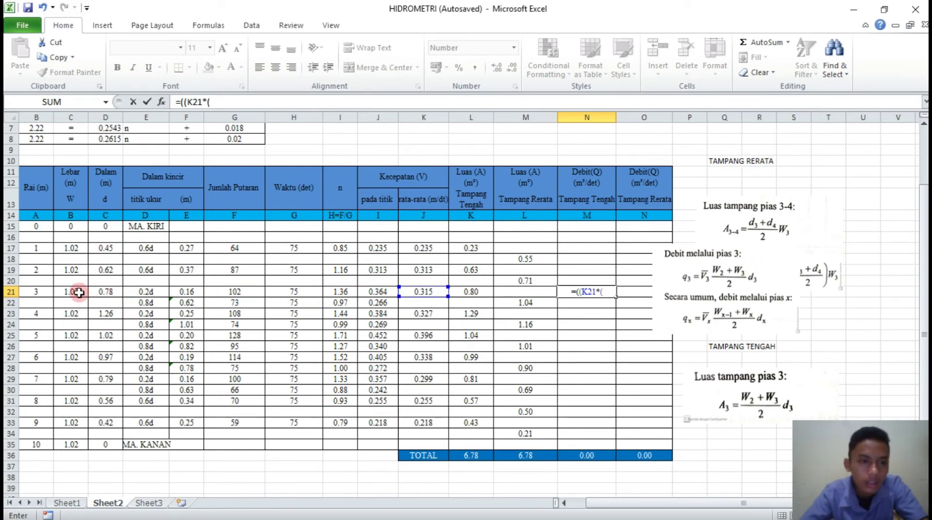
{"action": "left_click", "coordinate": [71, 269]}
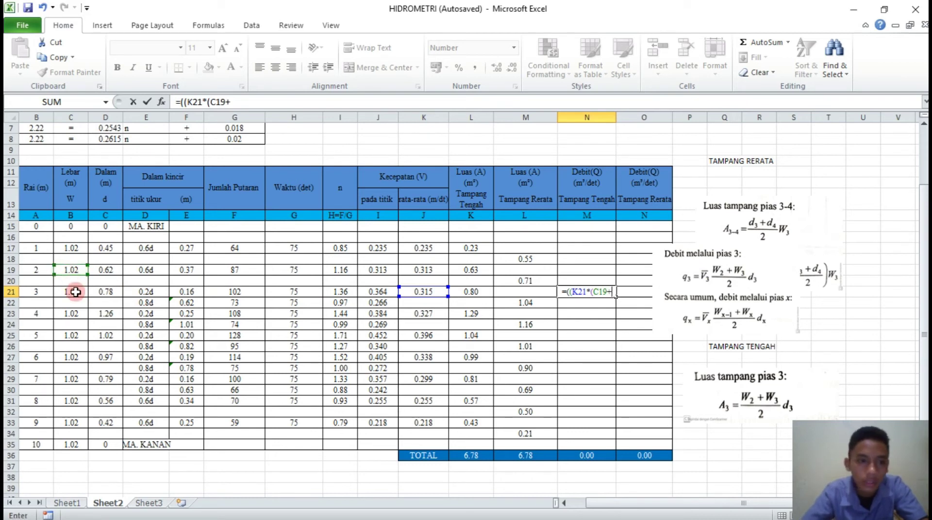
{"action": "left_click", "coordinate": [75, 292]}
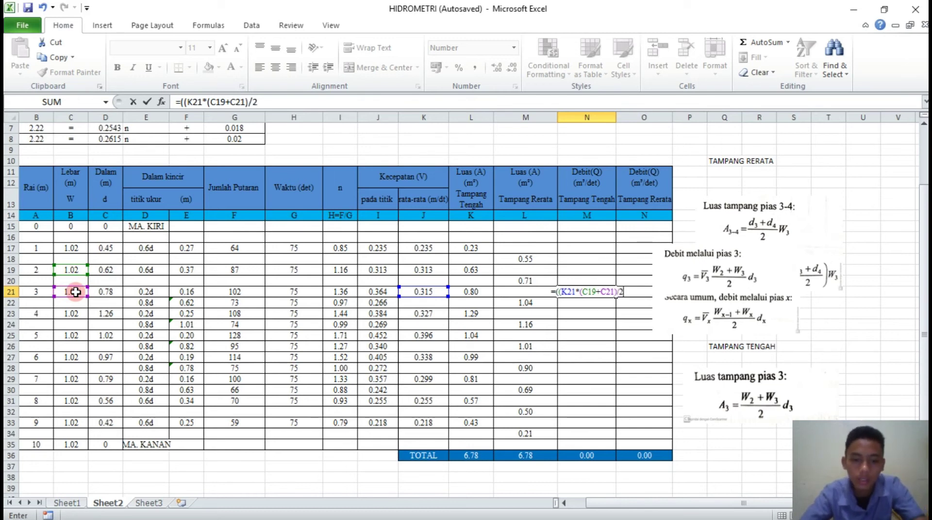
{"action": "type", "text": "*"}
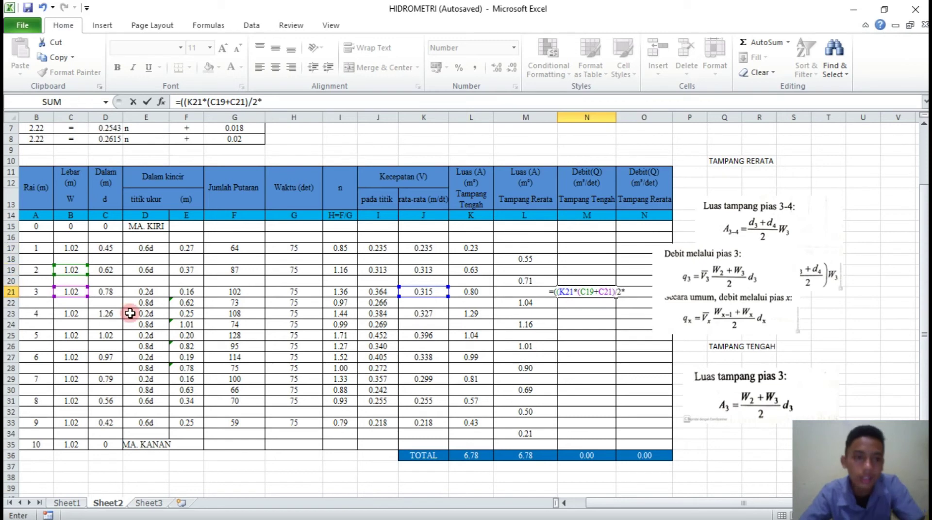
{"action": "left_click", "coordinate": [101, 296]}
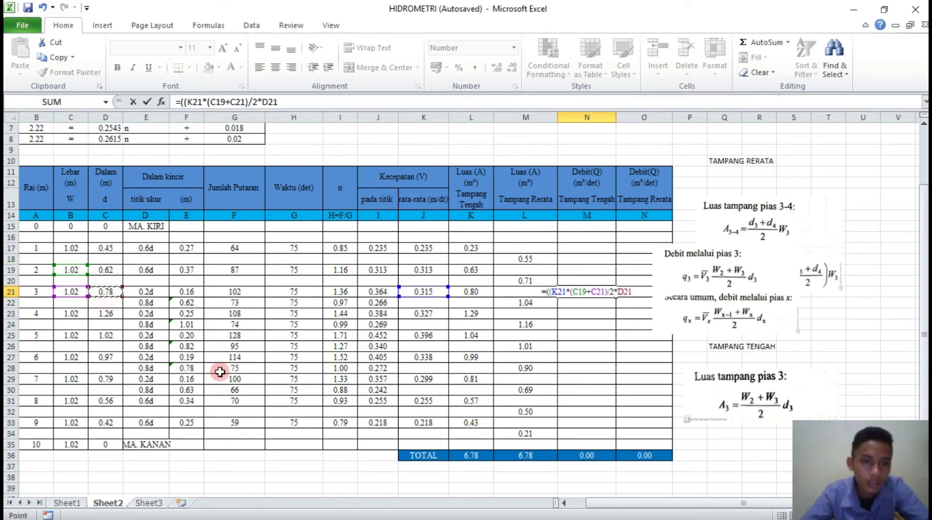
{"action": "type", "text": ")"}
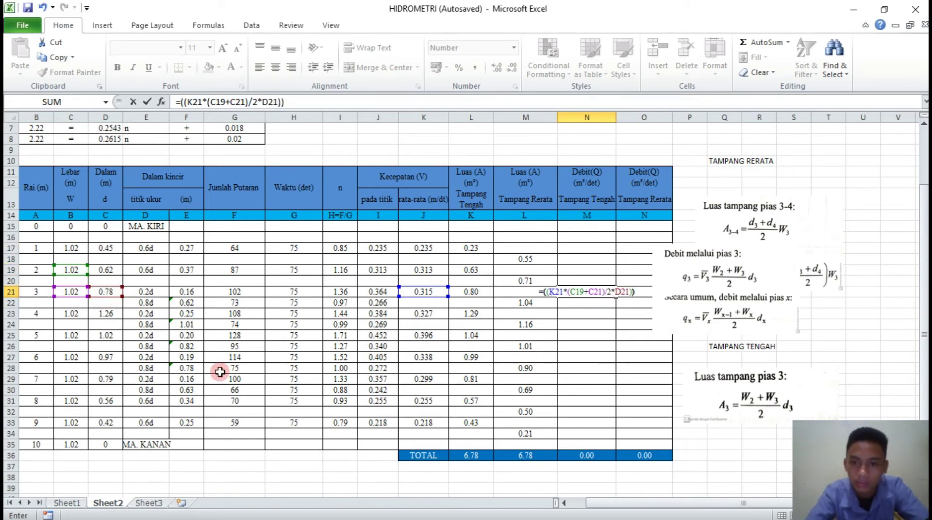
{"action": "type", "text": ")"}
{"action": "key", "text": "Return"}
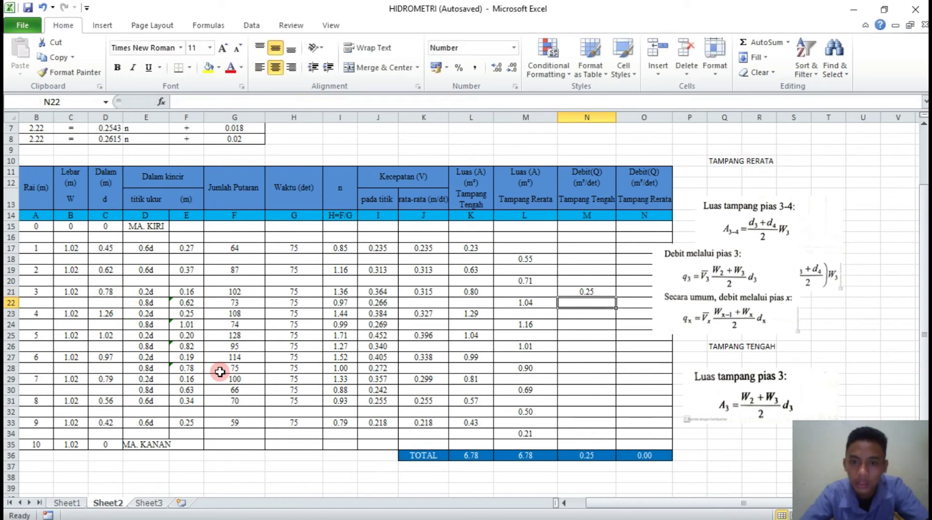
Fill the N21 discharge formula down to N34 and up to N17
{"action": "left_click", "coordinate": [580, 293]}
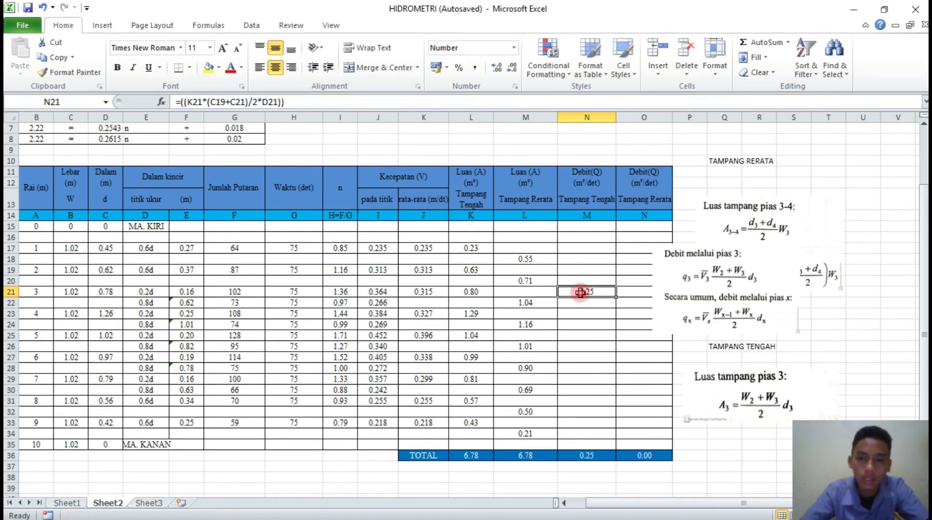
{"action": "left_click_drag", "start_coordinate": [617, 297], "coordinate": [611, 435]}
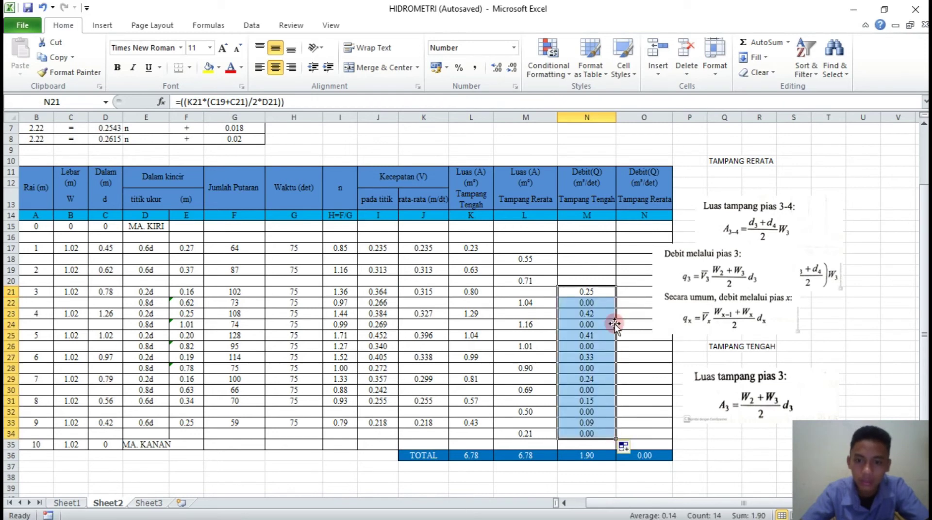
{"action": "left_click", "coordinate": [604, 292]}
{"action": "left_click_drag", "start_coordinate": [616, 297], "coordinate": [601, 245]}
Clear the filled formulas from the even-numbered rows N18 through N34 in the Tampang Tengah discharge column
{"action": "left_click", "coordinate": [596, 256]}
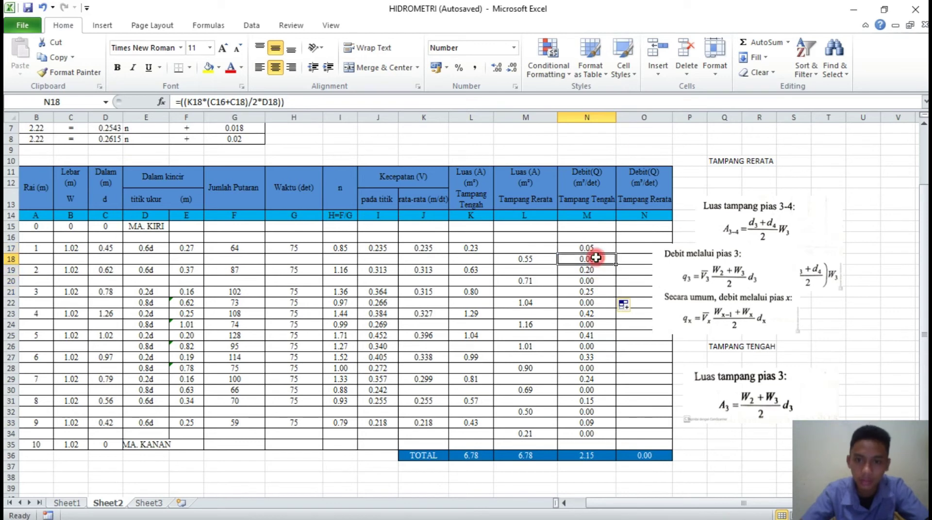
{"action": "left_click", "coordinate": [599, 284]}
{"action": "key", "text": "Delete"}
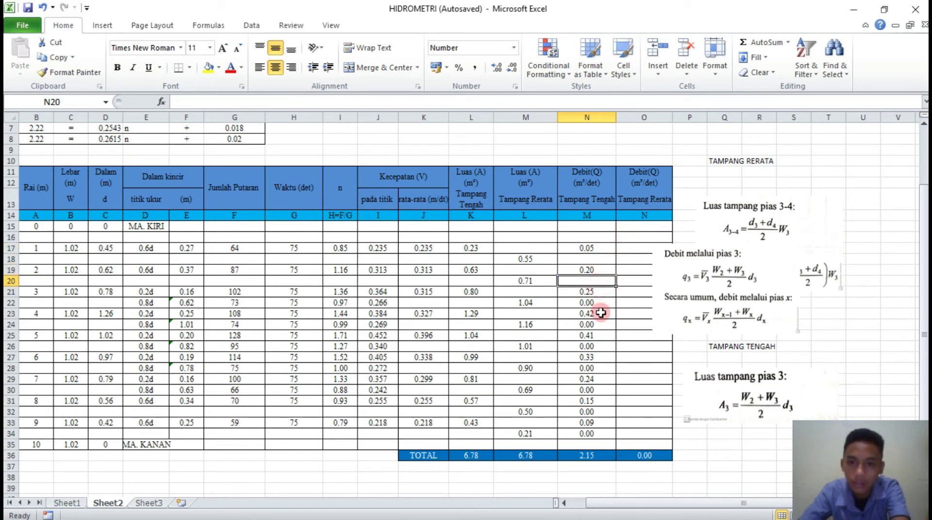
{"action": "left_click", "coordinate": [599, 304]}
{"action": "key", "text": "Delete"}
{"action": "left_click", "coordinate": [600, 325]}
{"action": "key", "text": "Delete"}
{"action": "left_click", "coordinate": [603, 347]}
{"action": "key", "text": "Delete"}
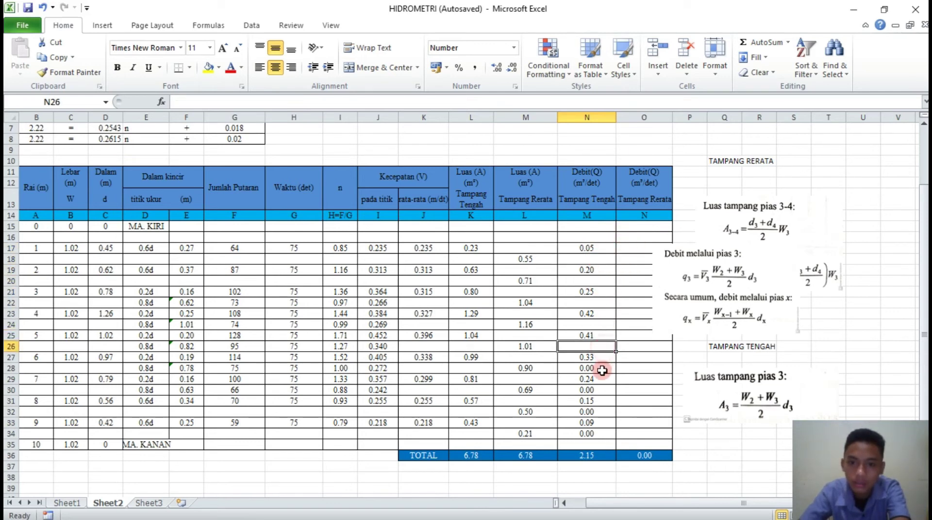
{"action": "left_click", "coordinate": [601, 369]}
{"action": "key", "text": "Delete"}
{"action": "left_click", "coordinate": [602, 392]}
{"action": "key", "text": "Delete"}
{"action": "left_click", "coordinate": [601, 413]}
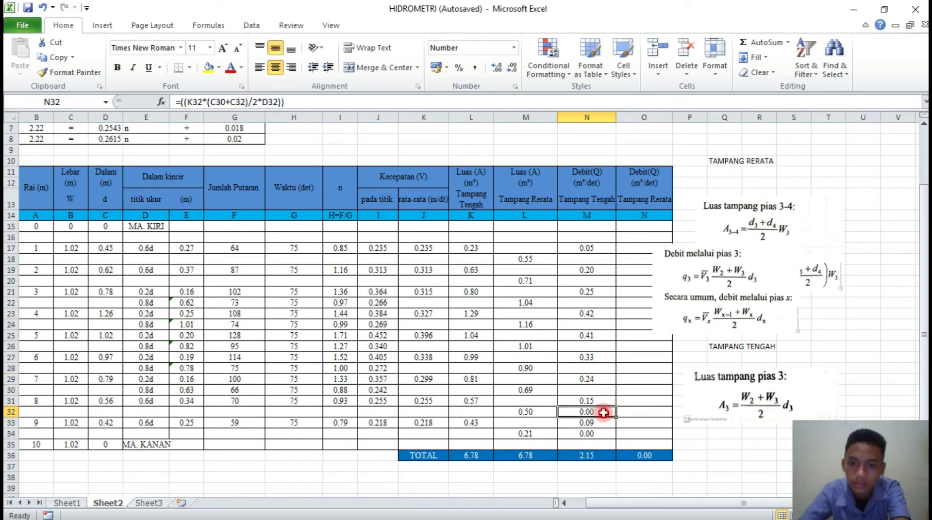
{"action": "key", "text": "Delete"}
{"action": "left_click", "coordinate": [604, 434]}
{"action": "key", "text": "Delete"}
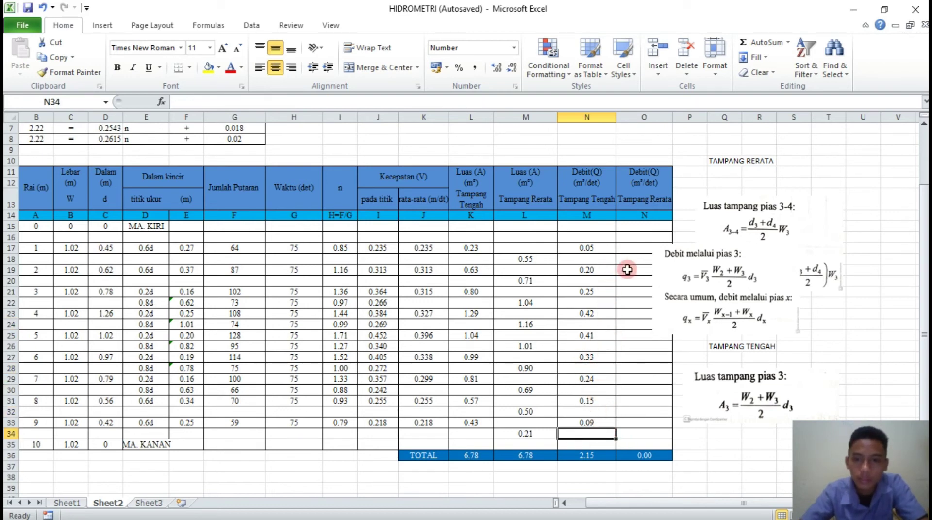
Move the "Debit melalui pias 3" formula picture back below the "Luas tampang pias 3" formula
{"action": "left_click", "coordinate": [710, 298]}
{"action": "left_click_drag", "start_coordinate": [730, 362], "coordinate": [777, 516]}
{"action": "left_click_drag", "start_coordinate": [660, 508], "coordinate": [661, 508]}
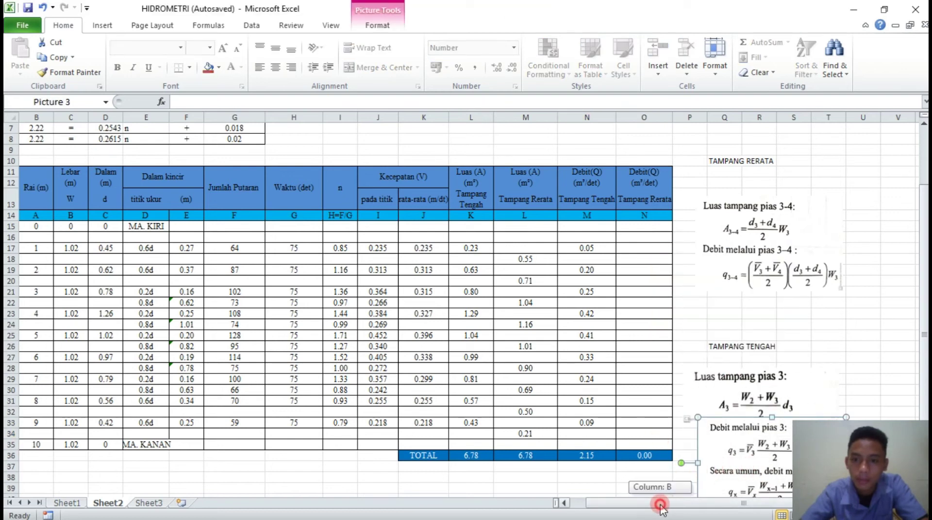
{"action": "left_click", "coordinate": [629, 238]}
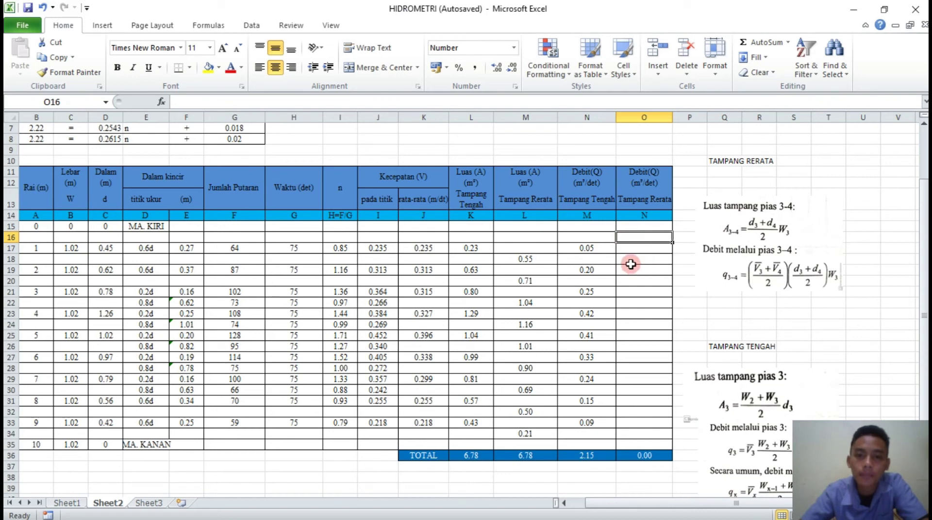
{"action": "left_click", "coordinate": [762, 281]}
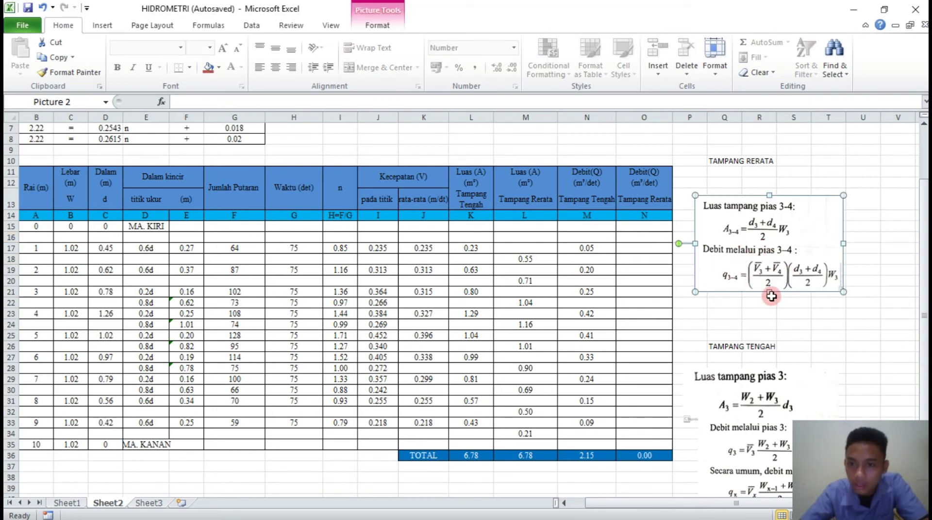
{"action": "left_click", "coordinate": [649, 260]}
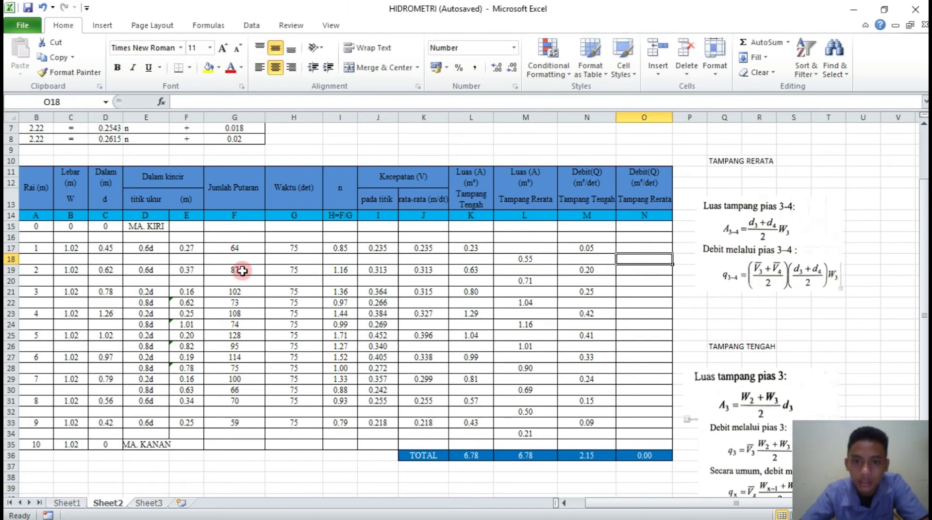
{"action": "left_click", "coordinate": [10, 303]}
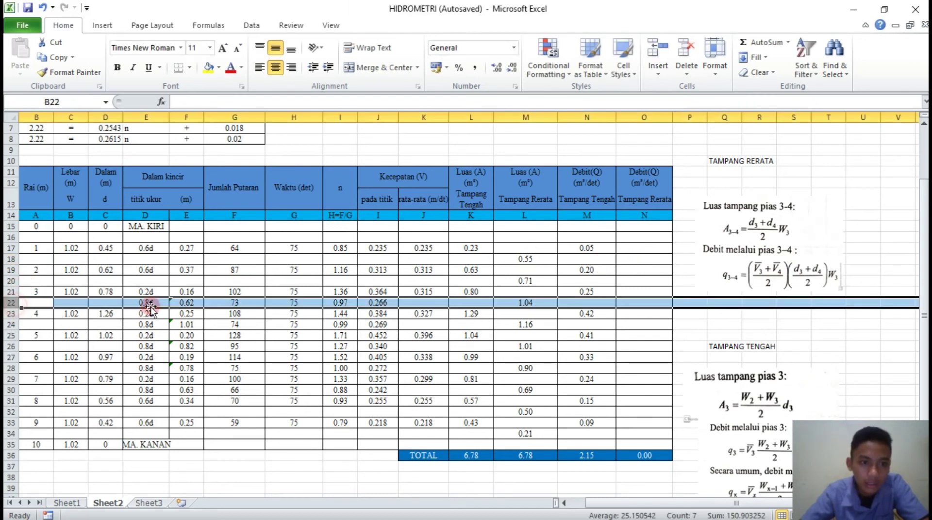
Enter =((K21+K23)/2*M22) in O22 to calculate the Tampang Rerata discharge between points 3 and 4
{"action": "left_click", "coordinate": [622, 302]}
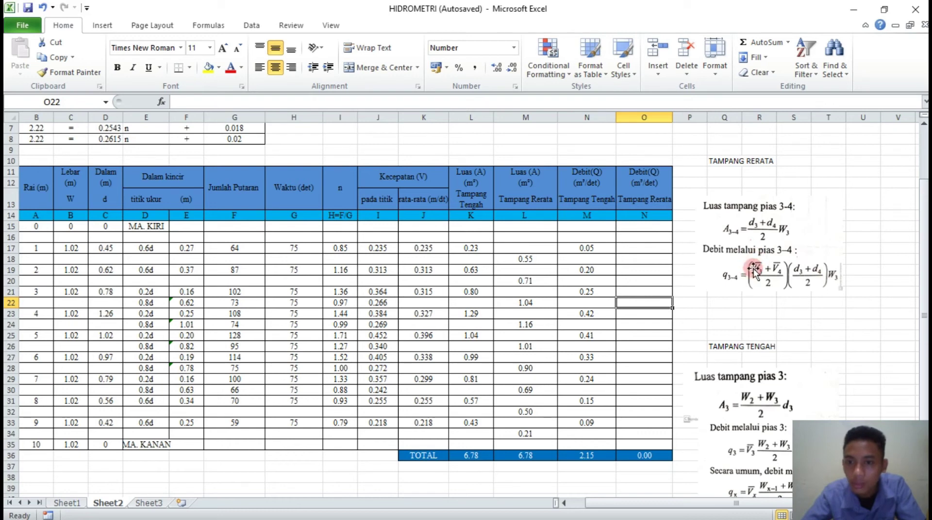
{"action": "type", "text": "="}
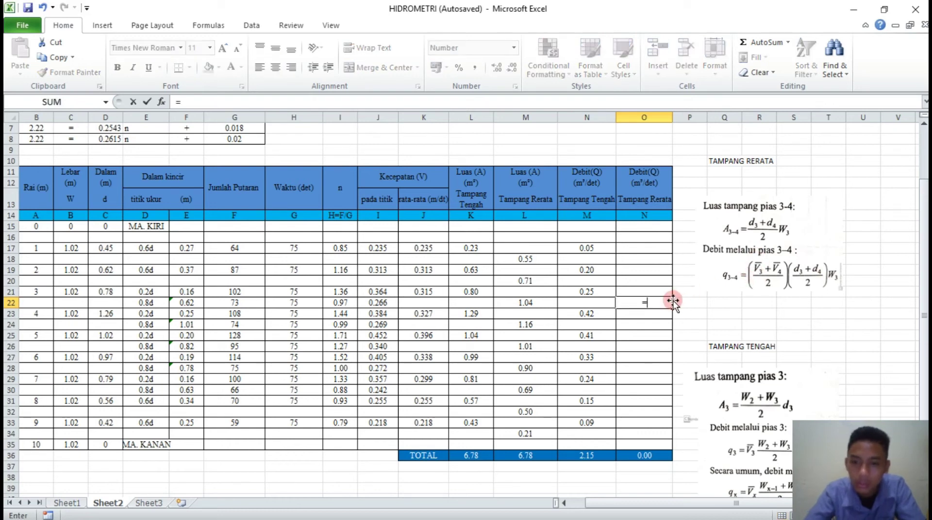
{"action": "type", "text": "(("}
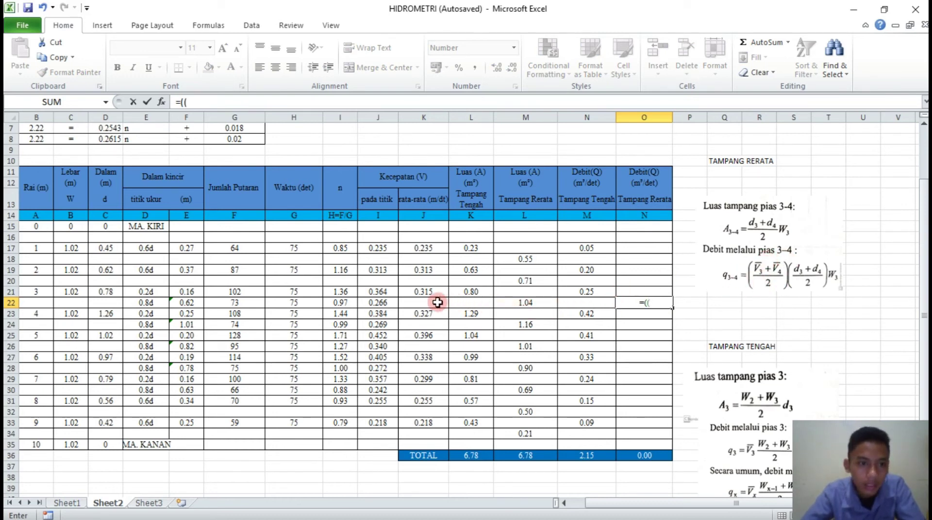
{"action": "left_click", "coordinate": [469, 290]}
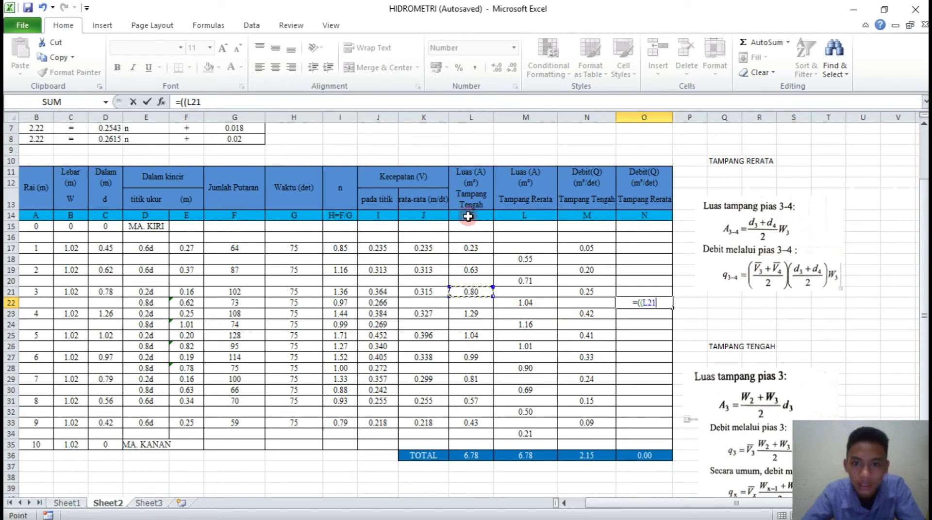
{"action": "left_click", "coordinate": [425, 291]}
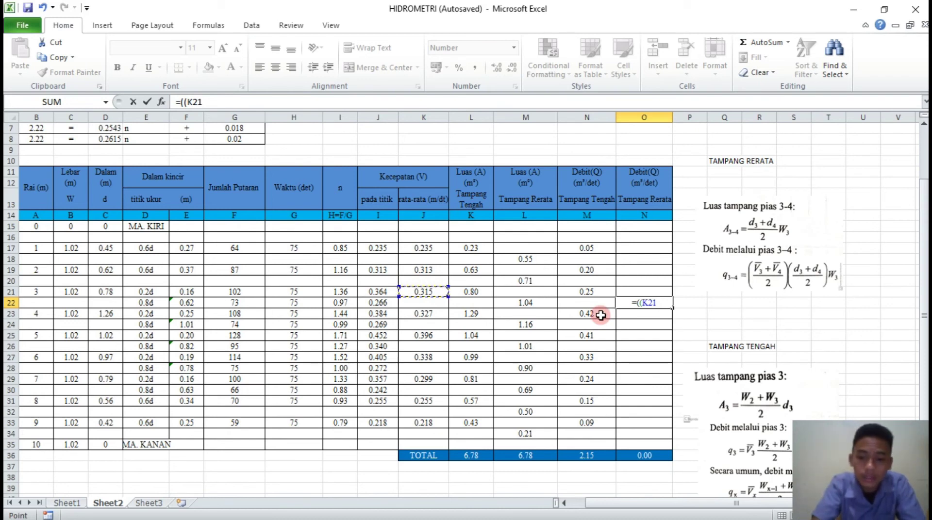
{"action": "left_click", "coordinate": [434, 314]}
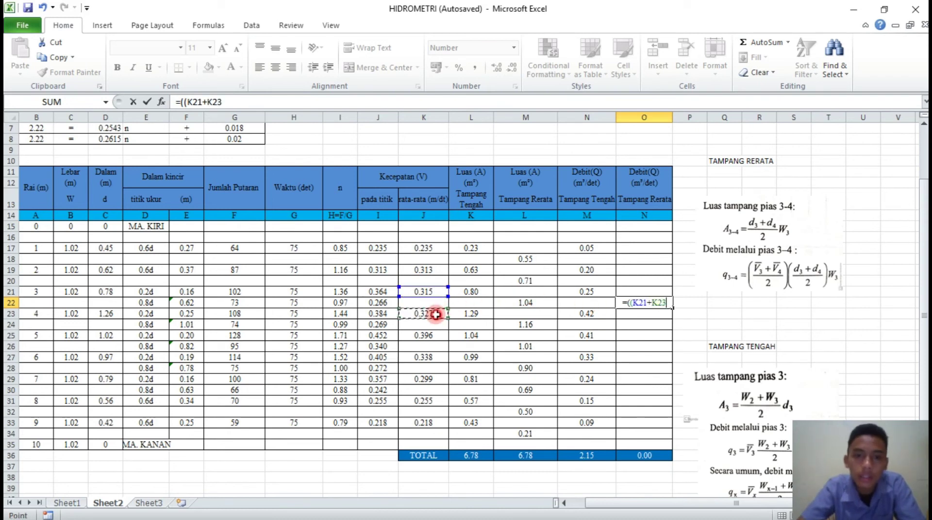
{"action": "type", "text": ")/2*"}
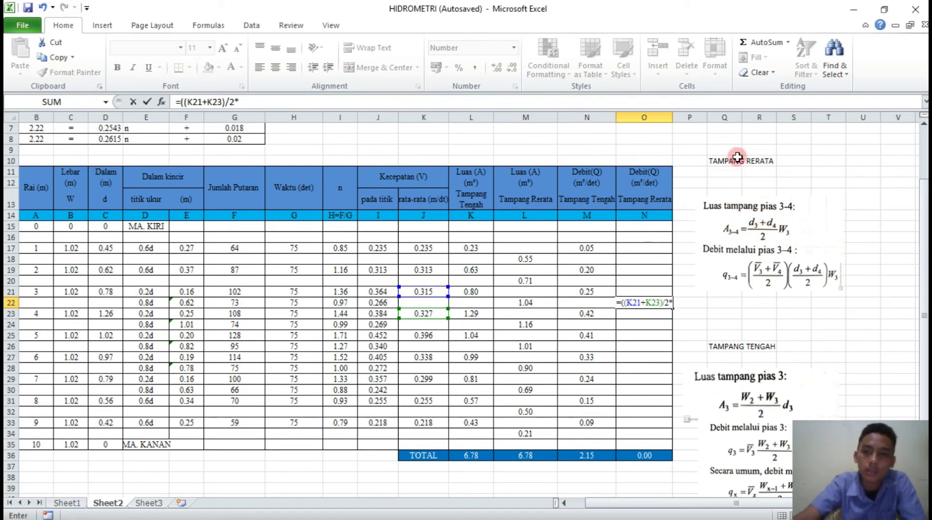
{"action": "left_click", "coordinate": [533, 302]}
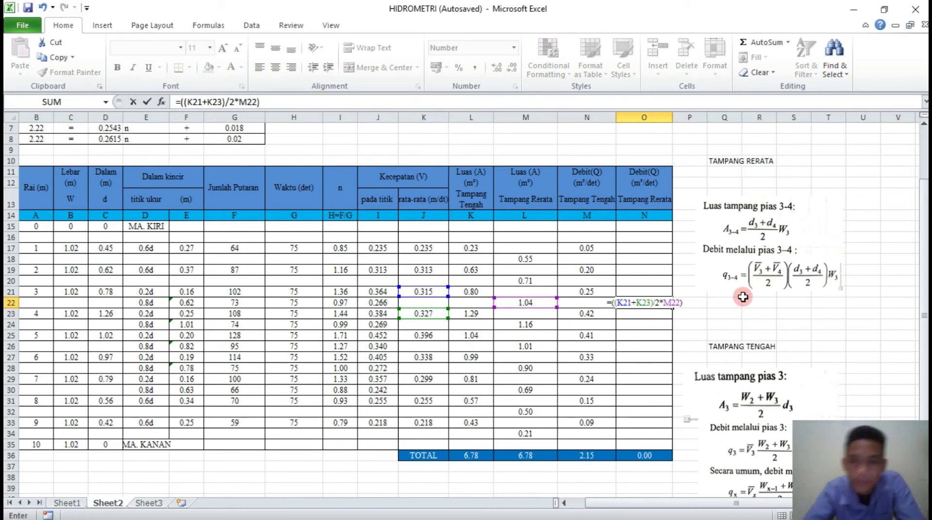
{"action": "type", "text": ")"}
{"action": "key", "text": "Return"}
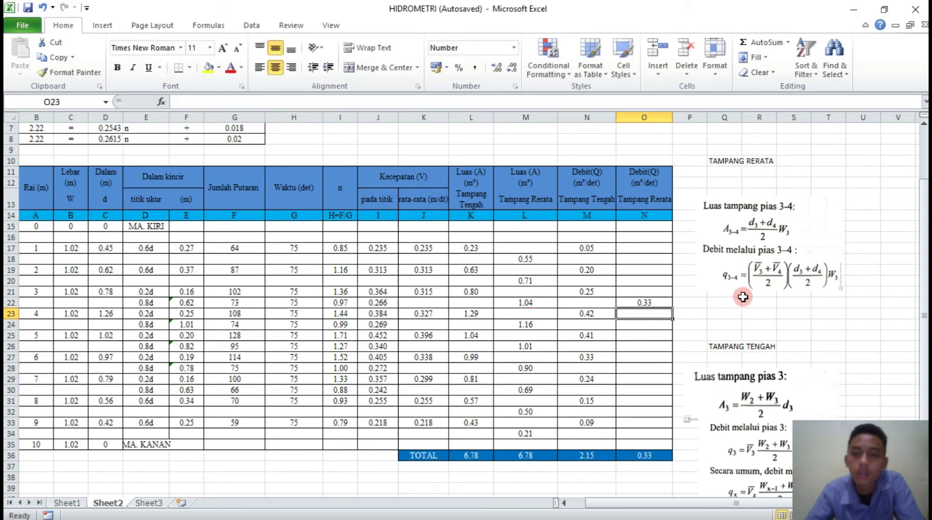
Fill the O22 discharge formula down to O34 and up to O17
{"action": "left_click", "coordinate": [659, 305]}
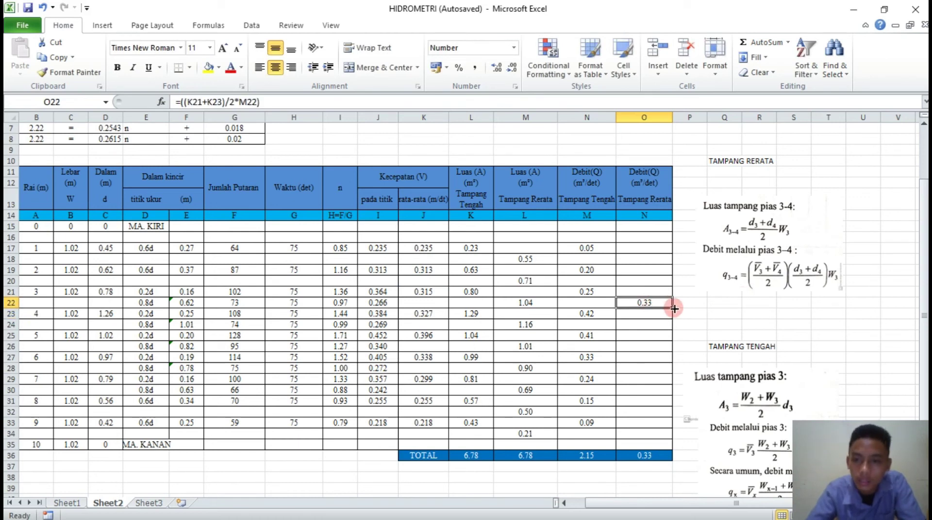
{"action": "left_click_drag", "start_coordinate": [674, 309], "coordinate": [670, 439]}
{"action": "left_click", "coordinate": [667, 306]}
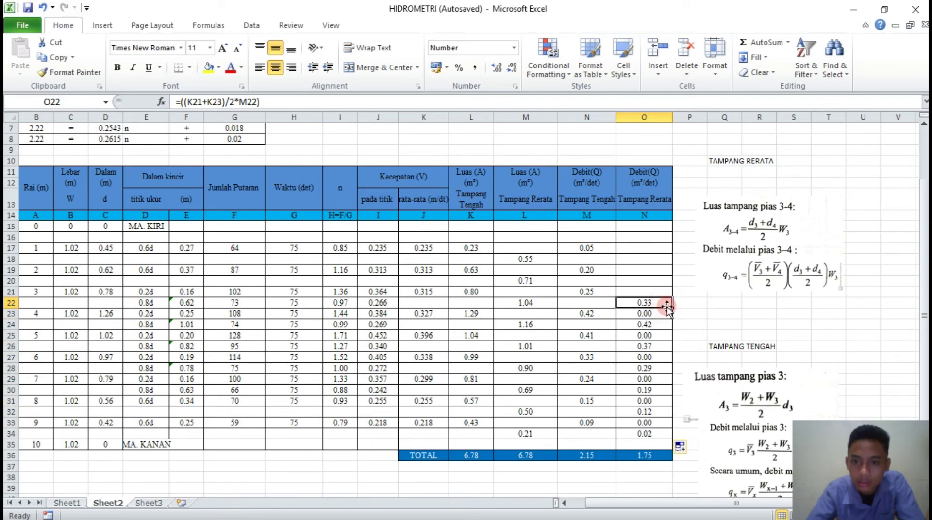
{"action": "left_click_drag", "start_coordinate": [672, 308], "coordinate": [665, 245]}
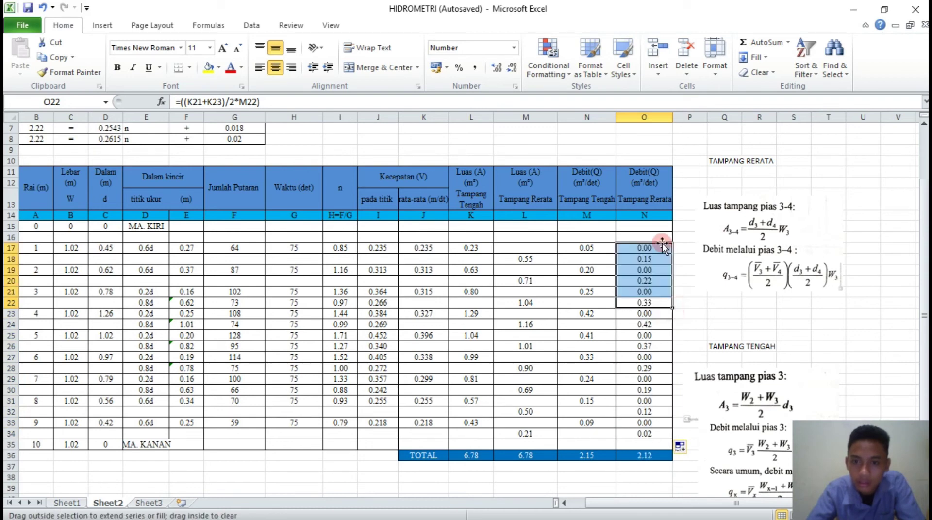
Clear the filled formulas from the odd-numbered rows O17 through O33 in the Tampang Rerata discharge column
{"action": "left_click", "coordinate": [664, 246]}
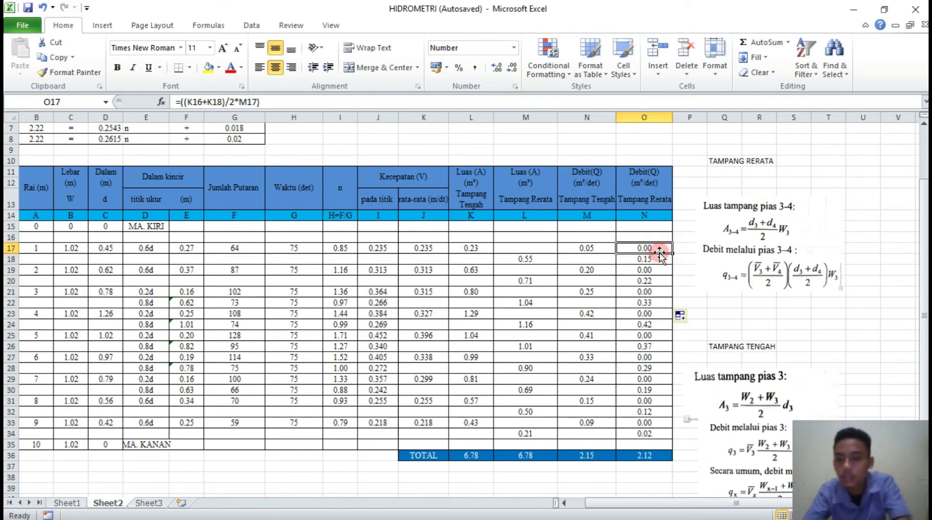
{"action": "key", "text": "Delete"}
{"action": "left_click", "coordinate": [654, 270]}
{"action": "key", "text": "Delete"}
{"action": "left_click", "coordinate": [661, 291]}
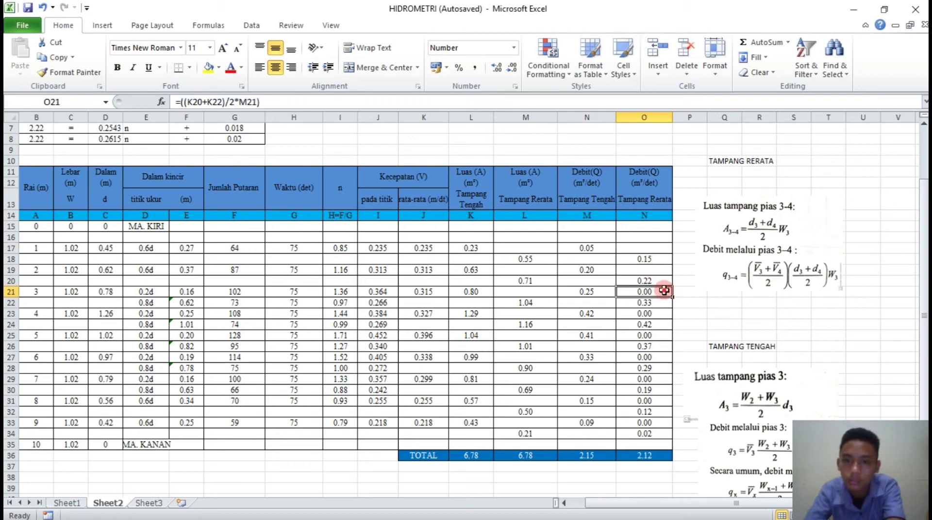
{"action": "key", "text": "Delete"}
{"action": "left_click", "coordinate": [664, 315]}
{"action": "key", "text": "Delete"}
{"action": "left_click", "coordinate": [661, 336]}
{"action": "key", "text": "Delete"}
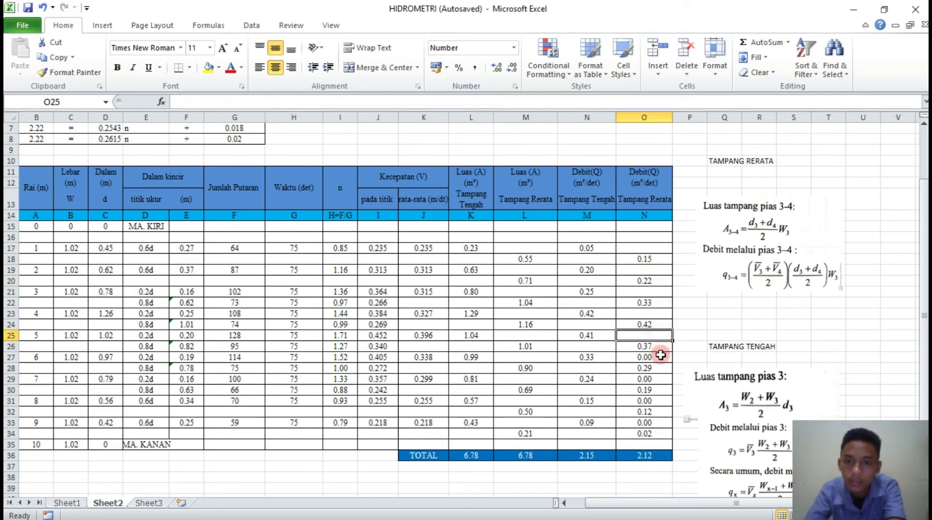
{"action": "left_click", "coordinate": [660, 358]}
{"action": "key", "text": "Delete"}
{"action": "left_click", "coordinate": [660, 378]}
{"action": "key", "text": "Delete"}
{"action": "left_click", "coordinate": [660, 401]}
{"action": "key", "text": "Delete"}
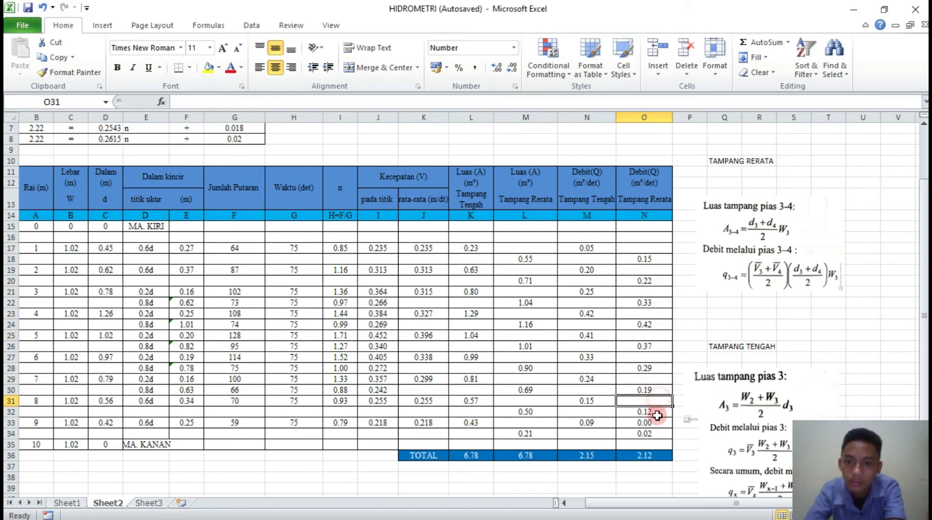
{"action": "left_click", "coordinate": [659, 422]}
{"action": "key", "text": "Delete"}
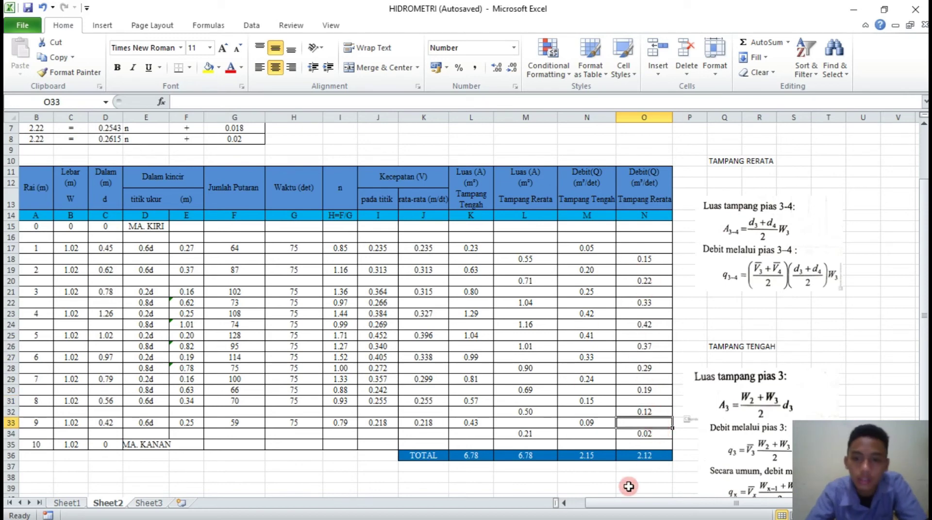
Review the area and discharge totals and the full width of the completed table
{"action": "scroll", "coordinate": [600, 457], "scroll_direction": "down", "scroll_amount": 2}
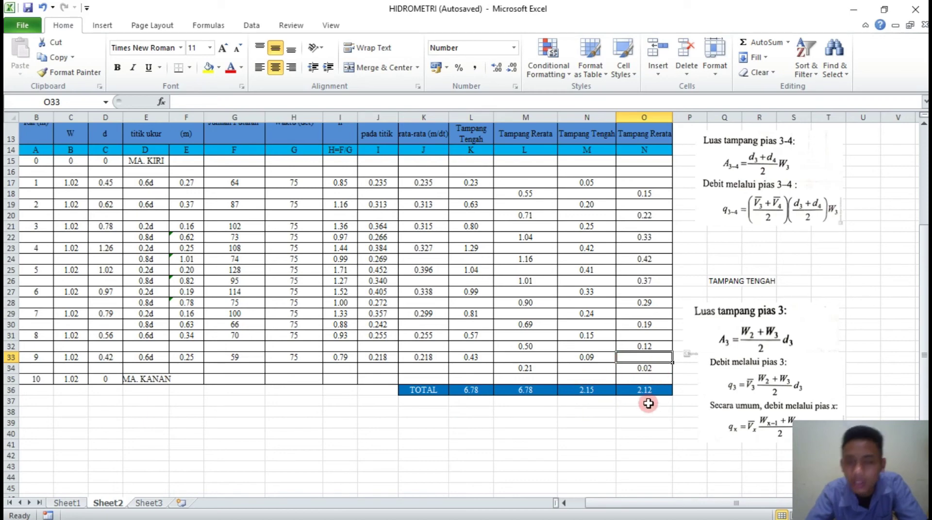
{"action": "scroll", "coordinate": [400, 429], "scroll_direction": "up", "scroll_amount": 2}
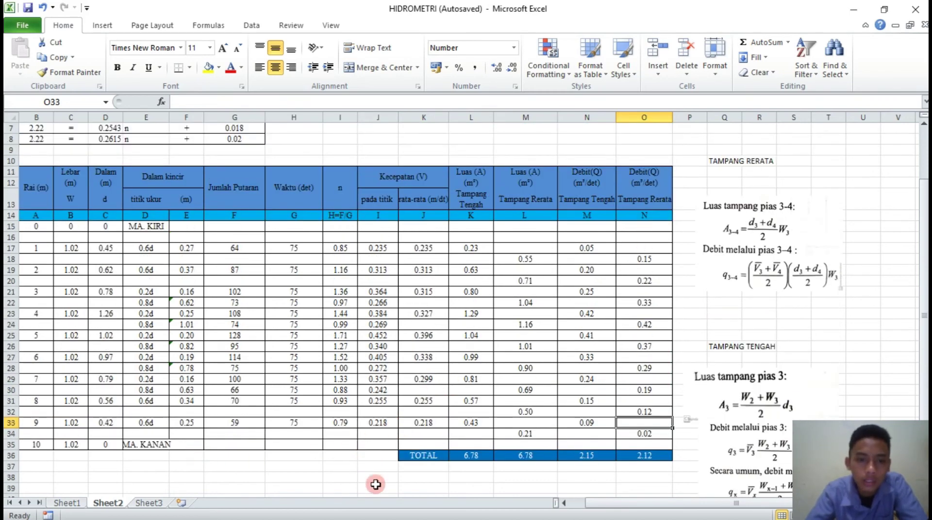
{"action": "left_click_drag", "start_coordinate": [605, 505], "coordinate": [601, 503]}
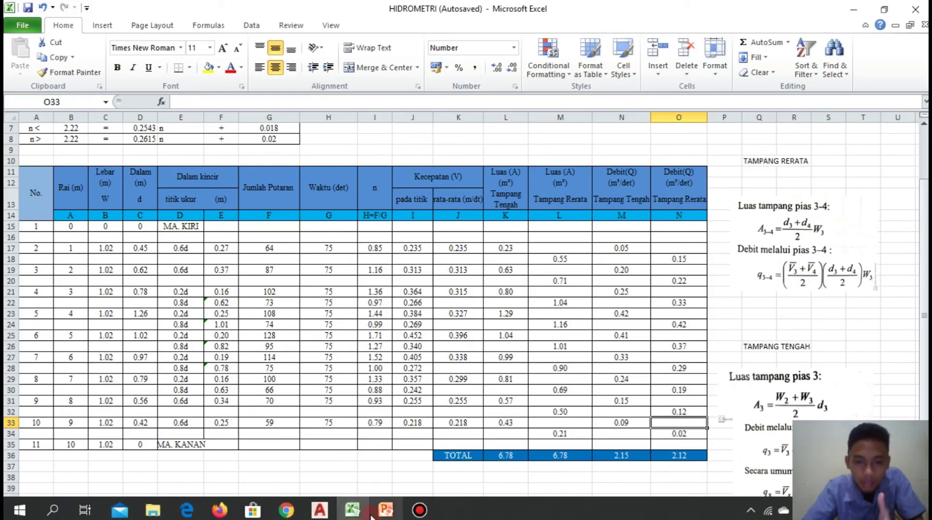
Switch to AutoCAD and bring up an empty drawing area beside the river cross-section
{"action": "left_click", "coordinate": [317, 512]}
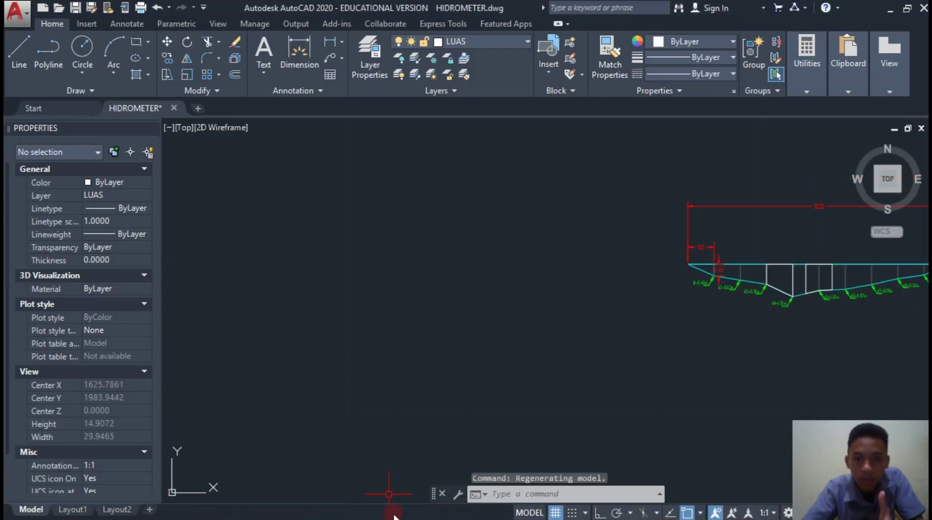
{"action": "scroll", "coordinate": [722, 257], "scroll_direction": "up", "scroll_amount": 2}
{"action": "left_click_drag", "start_coordinate": [505, 271], "coordinate": [680, 247]}
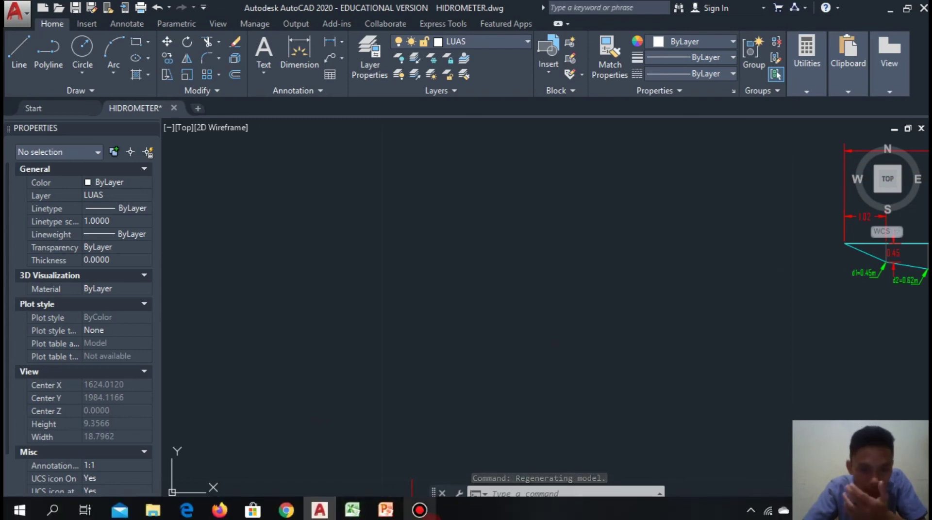
Switch back to Excel and check the width and depth at Rai 1 in row 17
{"action": "mouse_move", "coordinate": [352, 509]}
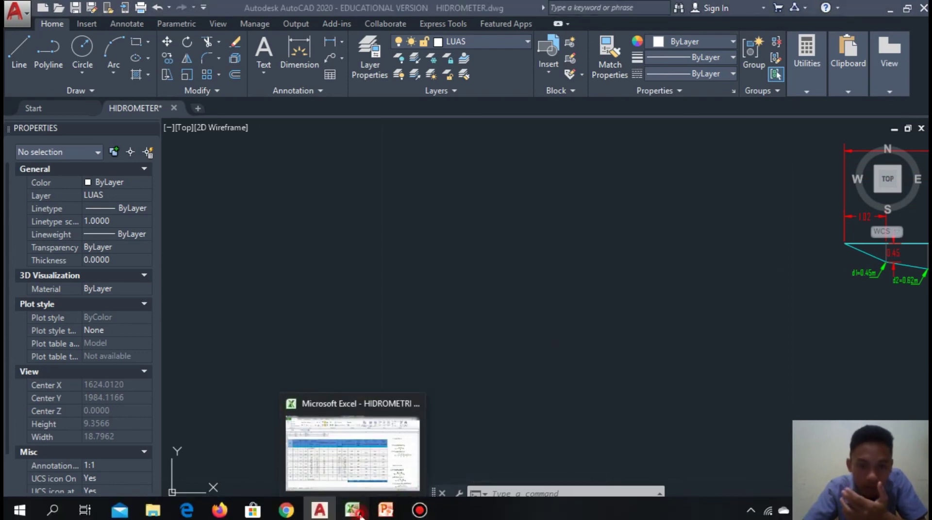
{"action": "left_click", "coordinate": [343, 396]}
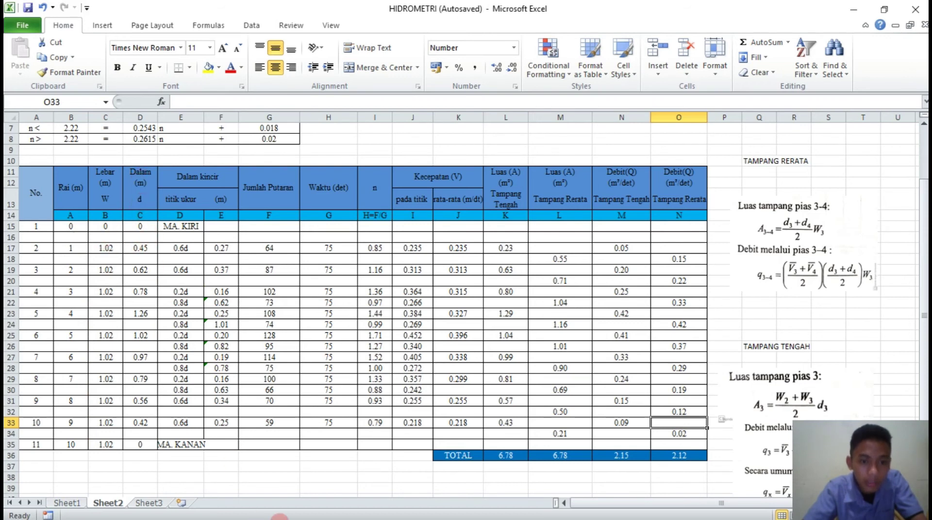
{"action": "left_click", "coordinate": [108, 249]}
{"action": "left_click", "coordinate": [135, 249]}
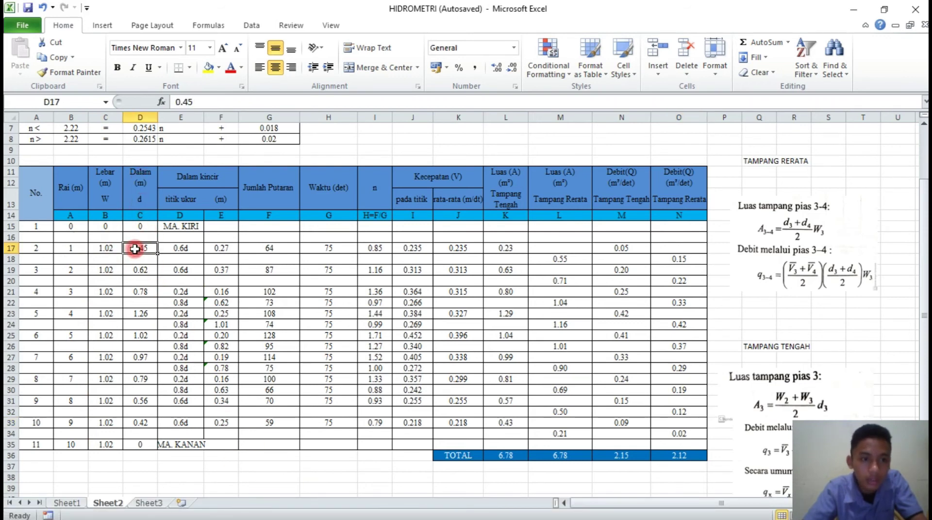
{"action": "left_click", "coordinate": [114, 249]}
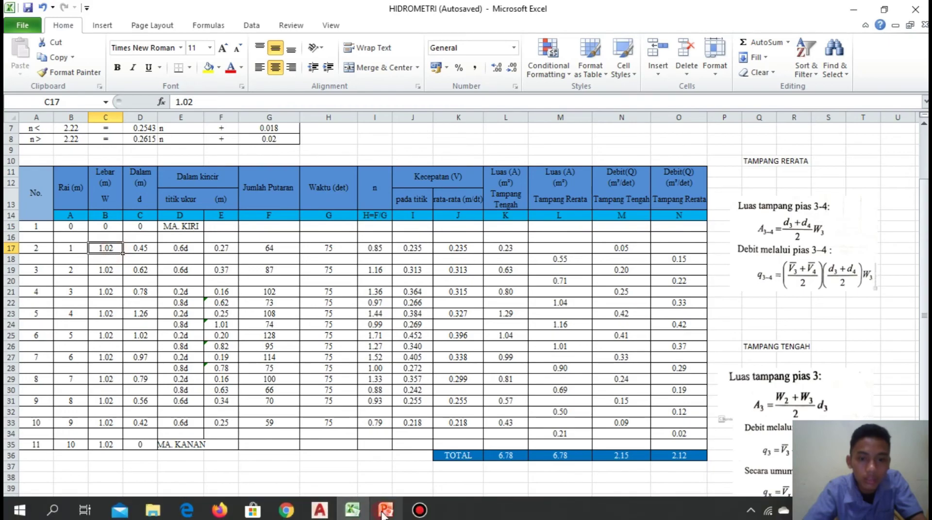
Switch to AutoCAD and draw a horizontal line 1.02 long in the empty area, with Ortho on
{"action": "left_click", "coordinate": [319, 511]}
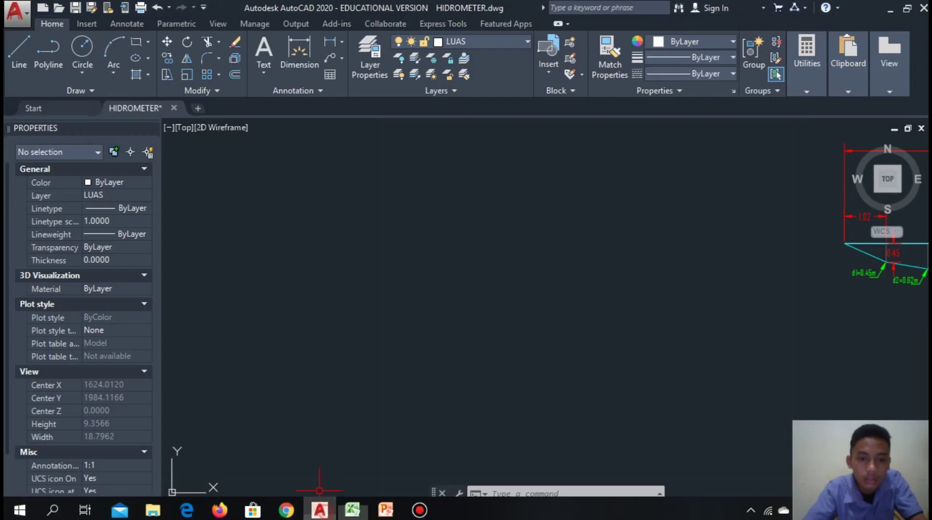
{"action": "key", "text": "Return"}
{"action": "left_click", "coordinate": [210, 237]}
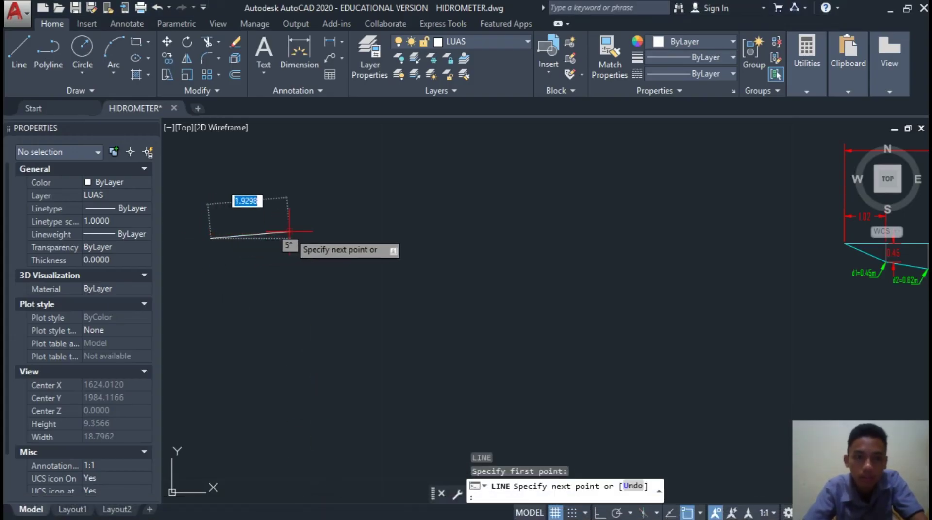
{"action": "key", "text": "F8"}
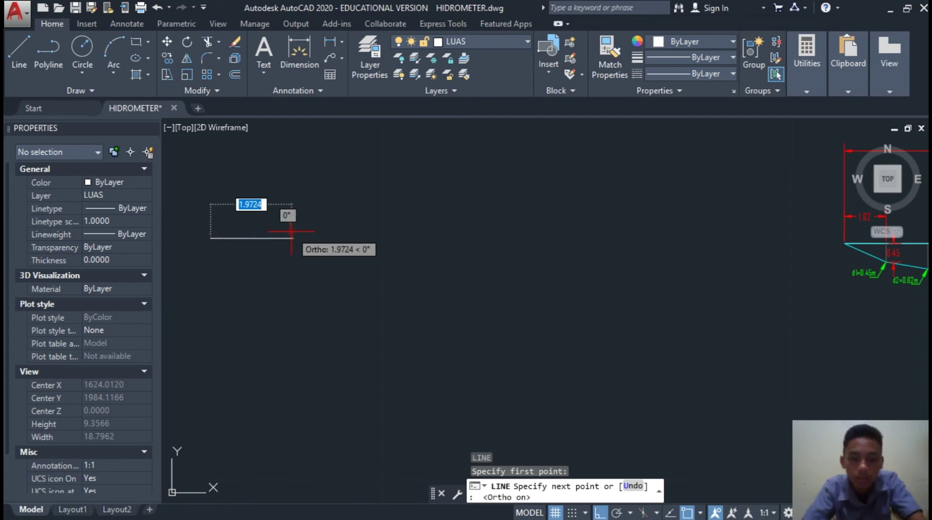
{"action": "type", "text": "1.02"}
{"action": "key", "text": "Return"}
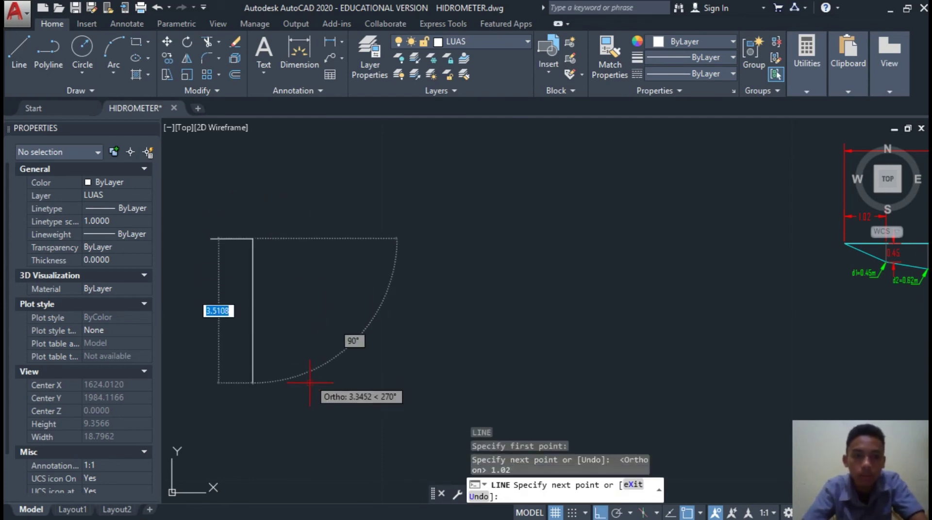
{"action": "type", "text": "4"}
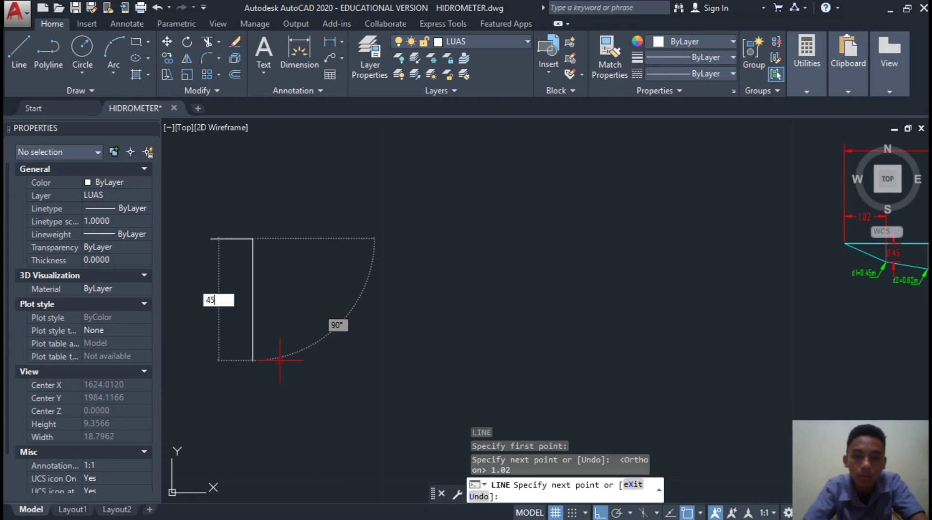
{"action": "type", "text": "5"}
{"action": "key", "text": "Return"}
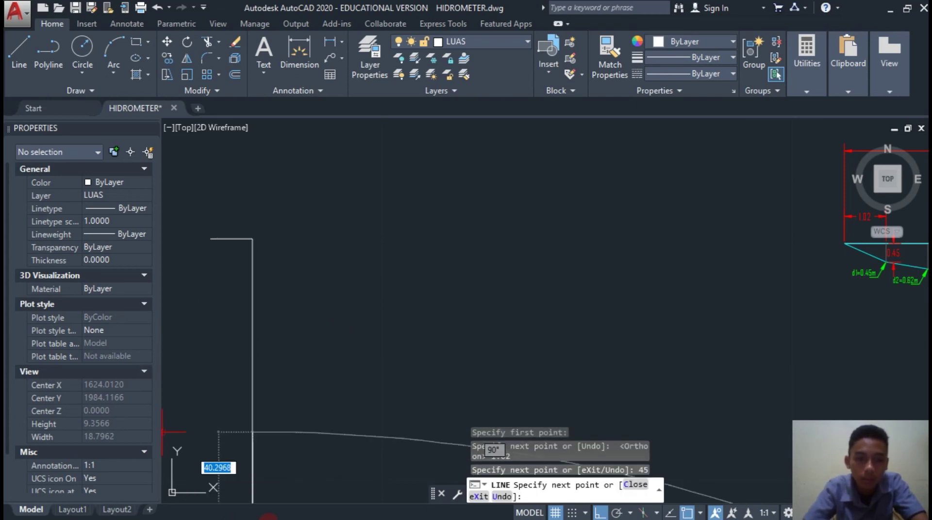
{"action": "scroll", "coordinate": [336, 350], "scroll_direction": "up", "scroll_amount": 1}
{"action": "scroll", "coordinate": [336, 350], "scroll_direction": "down", "scroll_amount": 2}
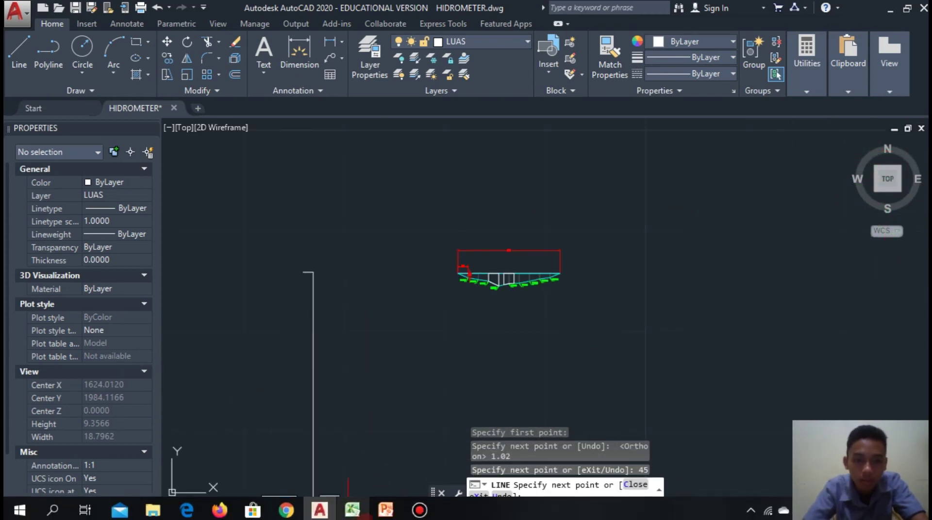
{"action": "left_click", "coordinate": [353, 511]}
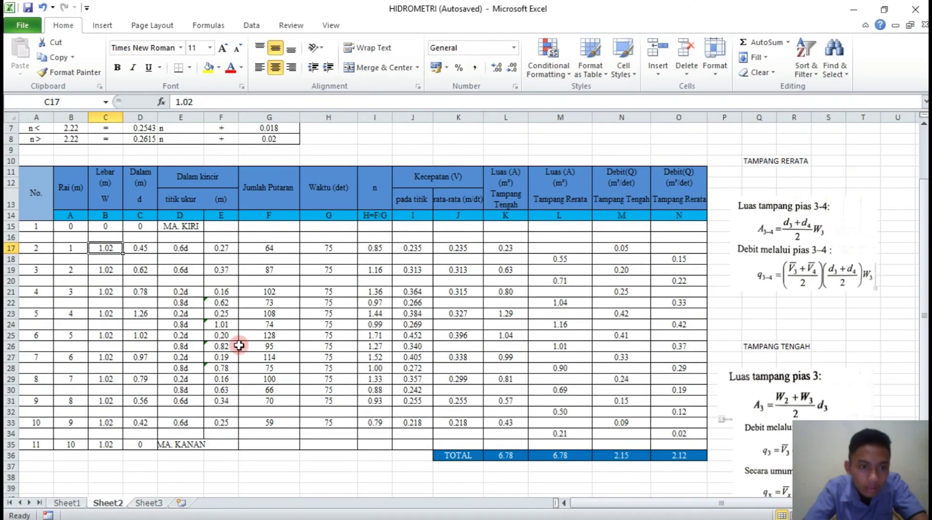
{"action": "left_click", "coordinate": [330, 518]}
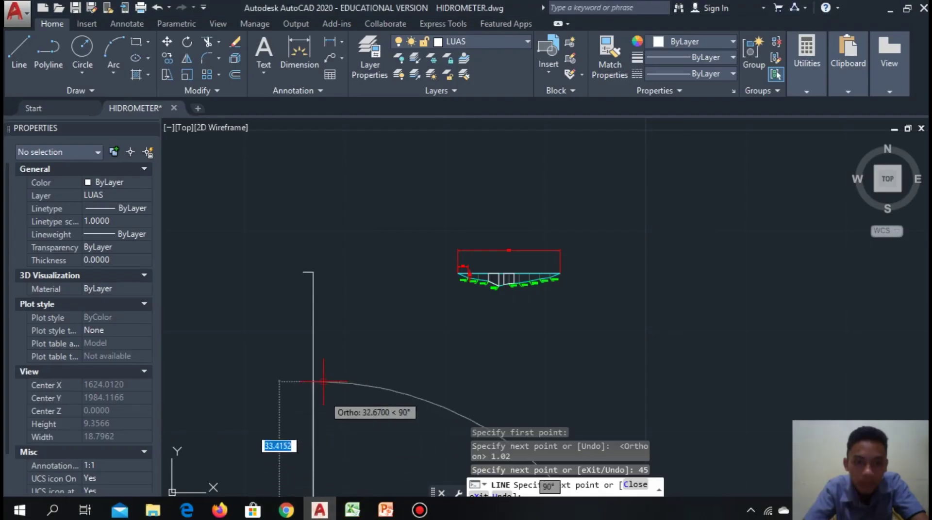
{"action": "key", "text": "Escape"}
{"action": "left_click", "coordinate": [337, 370]}
{"action": "left_click", "coordinate": [308, 348]}
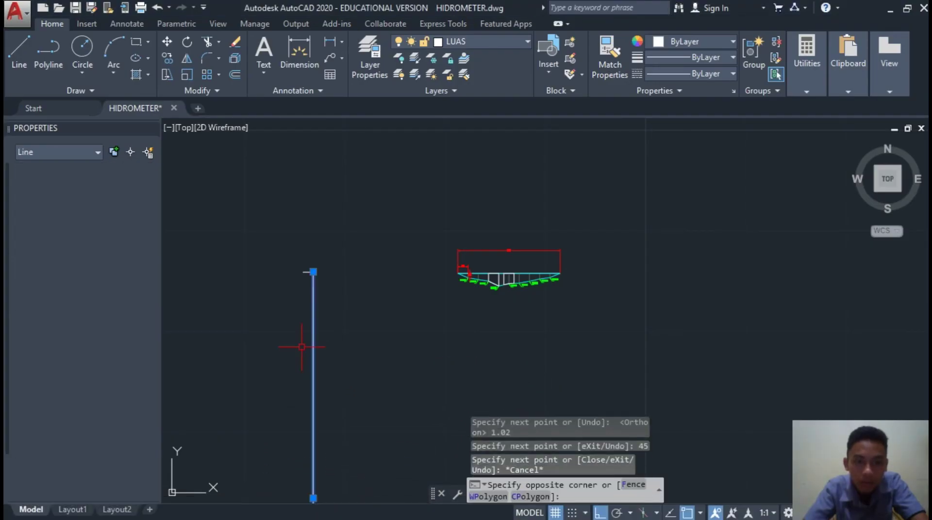
{"action": "key", "text": "Delete"}
Draw a vertical depth line 0.45 long downward from the right end of the 1.02 line
{"action": "scroll", "coordinate": [302, 252], "scroll_direction": "up", "scroll_amount": 3}
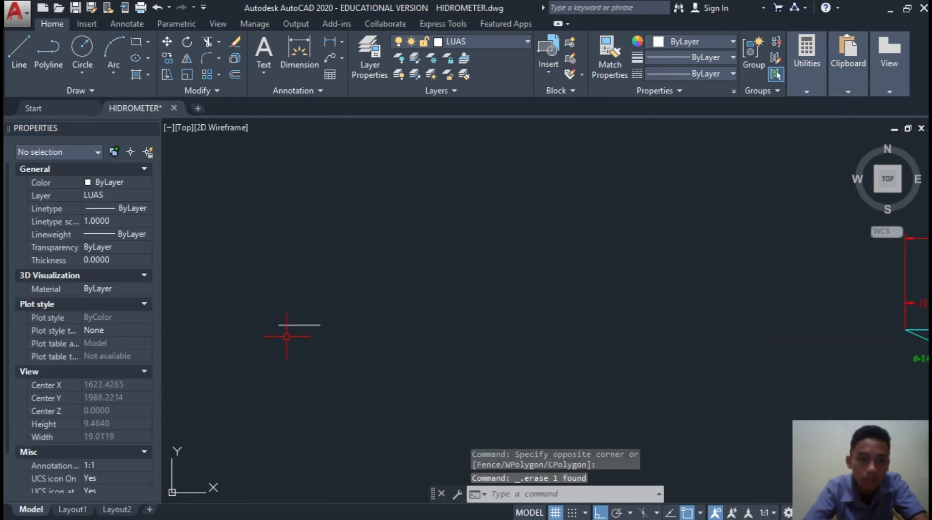
{"action": "type", "text": "l"}
{"action": "key", "text": "Return"}
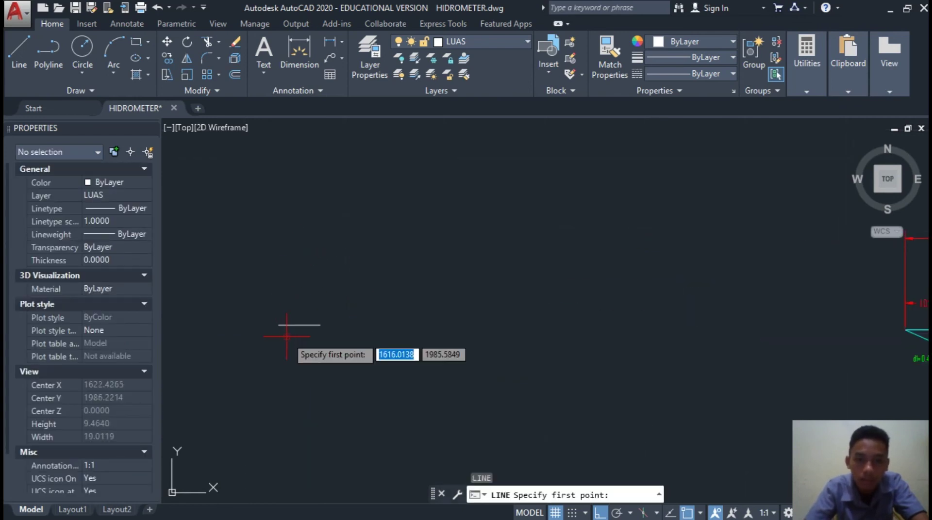
{"action": "left_click", "coordinate": [319, 326]}
{"action": "type", "text": "0.45"}
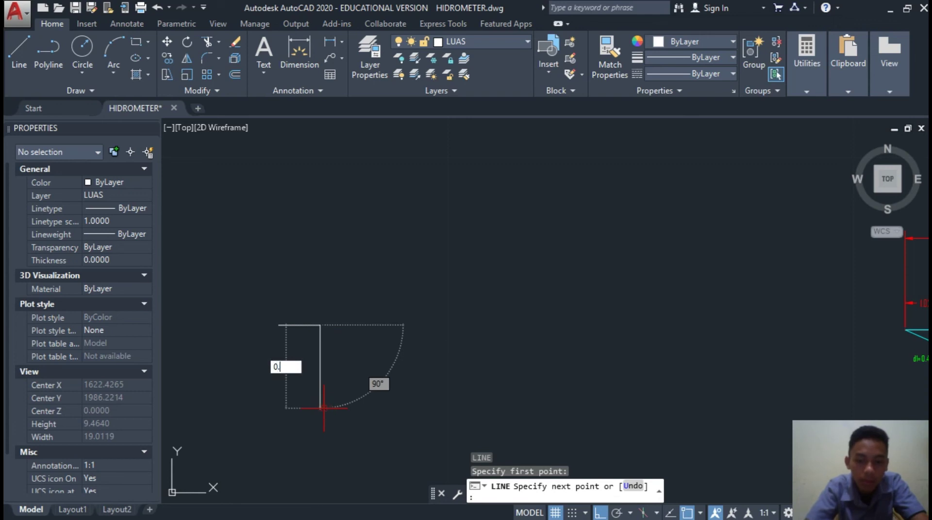
{"action": "key", "text": "Return"}
{"action": "key", "text": "Escape"}
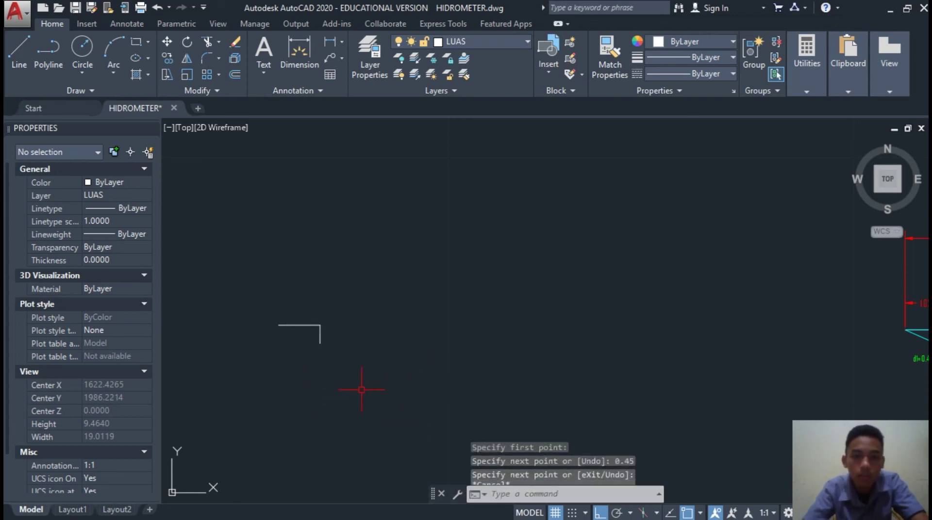
Copy the horizontal 1.02 line from its left end to its right end as the second width segment
{"action": "left_click", "coordinate": [318, 322]}
{"action": "left_click", "coordinate": [311, 311]}
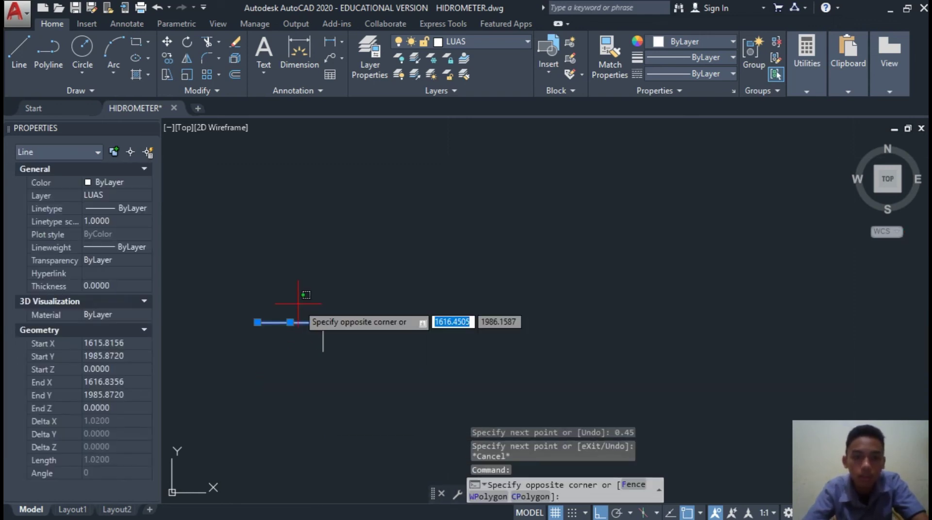
{"action": "key", "text": "Return"}
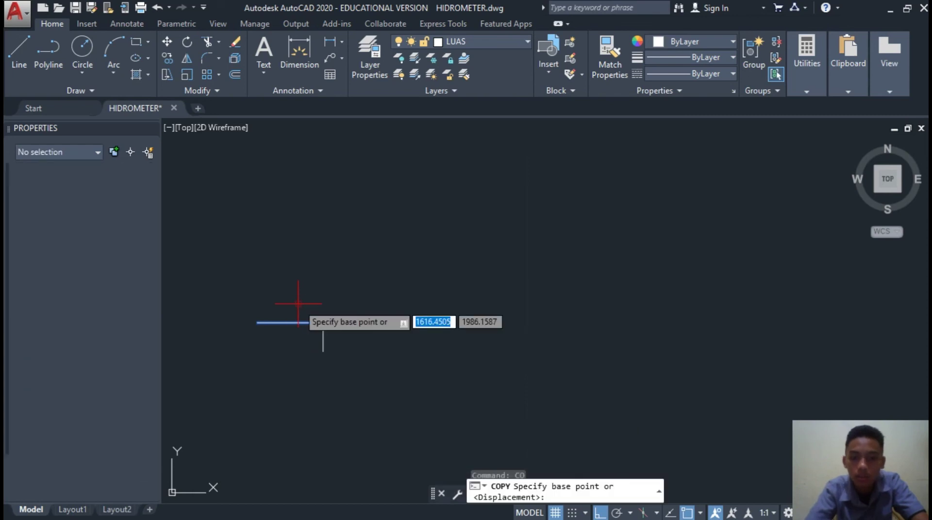
{"action": "left_click", "coordinate": [256, 321]}
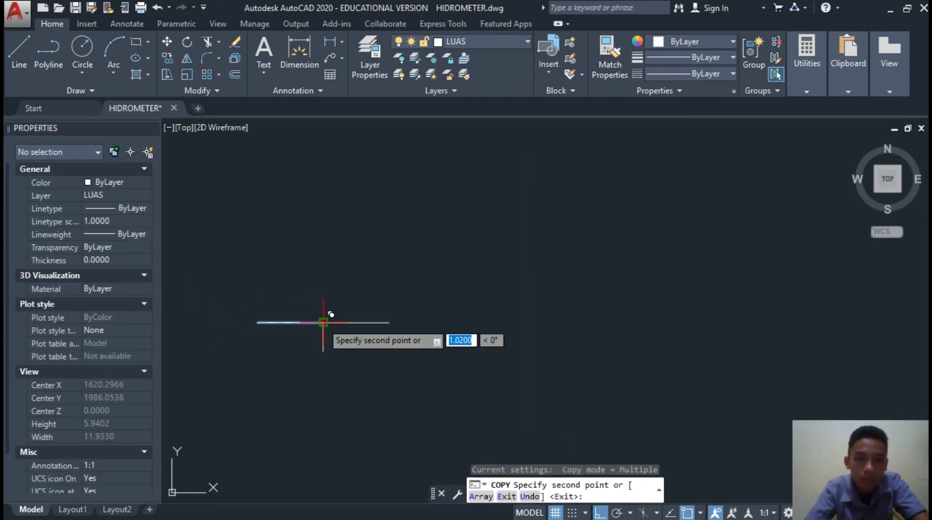
{"action": "key", "text": "Return"}
{"action": "key", "text": "Escape"}
Check the Rai 2 depth in Excel and draw a 0.62 vertical line down from the second segment's right end in AutoCAD
{"action": "left_click", "coordinate": [349, 513]}
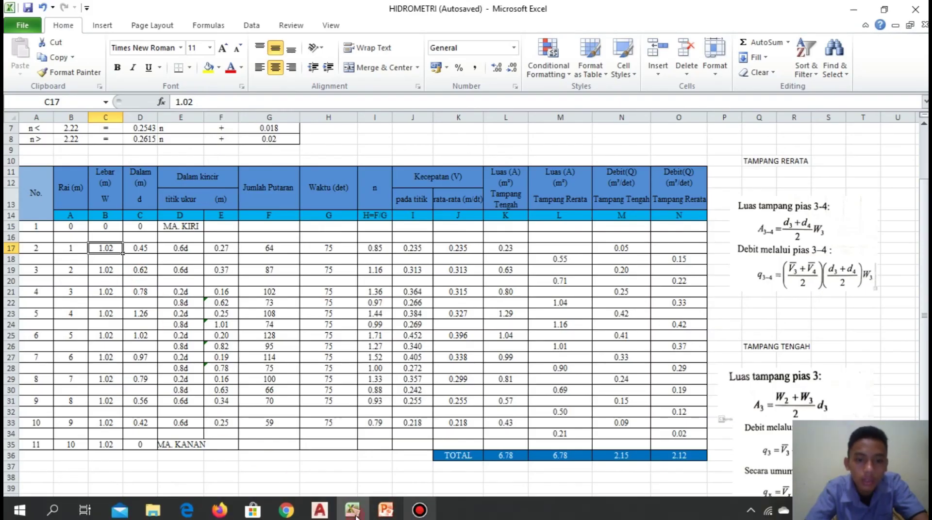
{"action": "left_click", "coordinate": [319, 510]}
{"action": "key", "text": "l"}
{"action": "key", "text": "Return"}
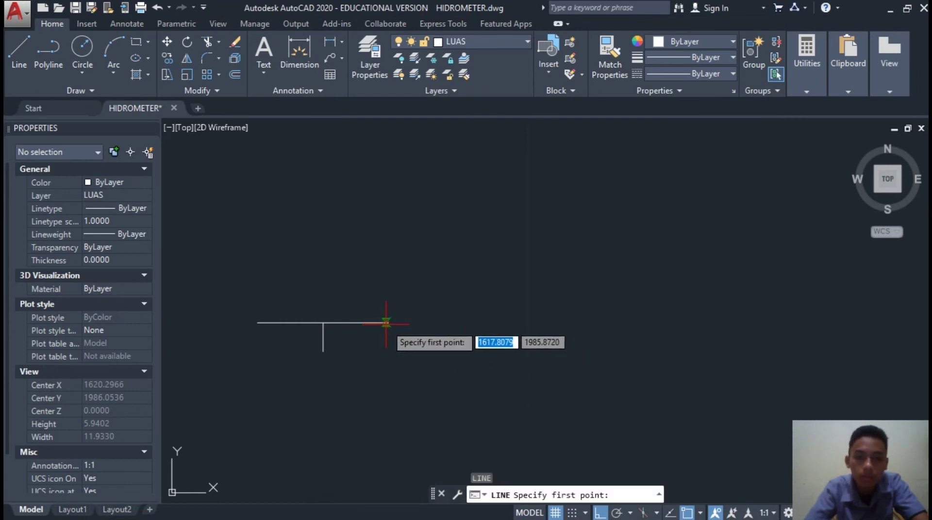
{"action": "left_click", "coordinate": [389, 322]}
{"action": "type", "text": "0"}
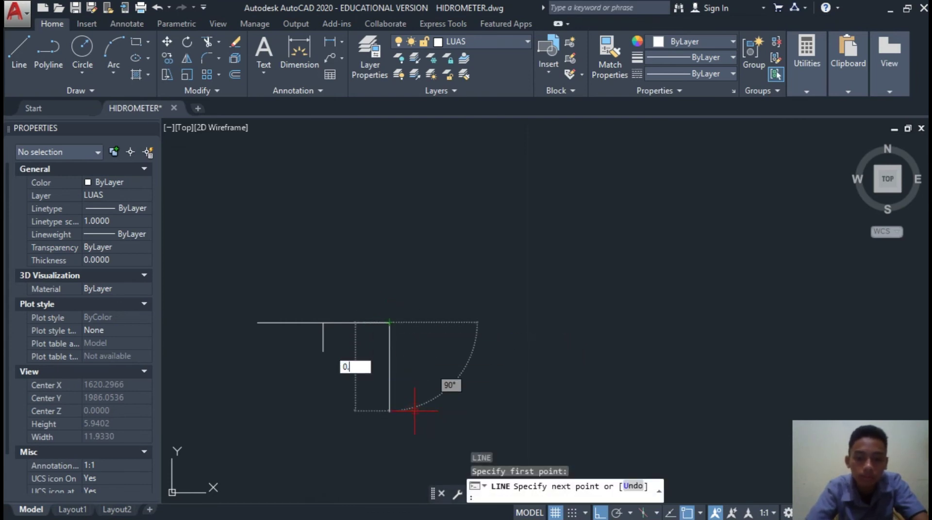
{"action": "type", "text": ".6"}
{"action": "key", "text": "Return"}
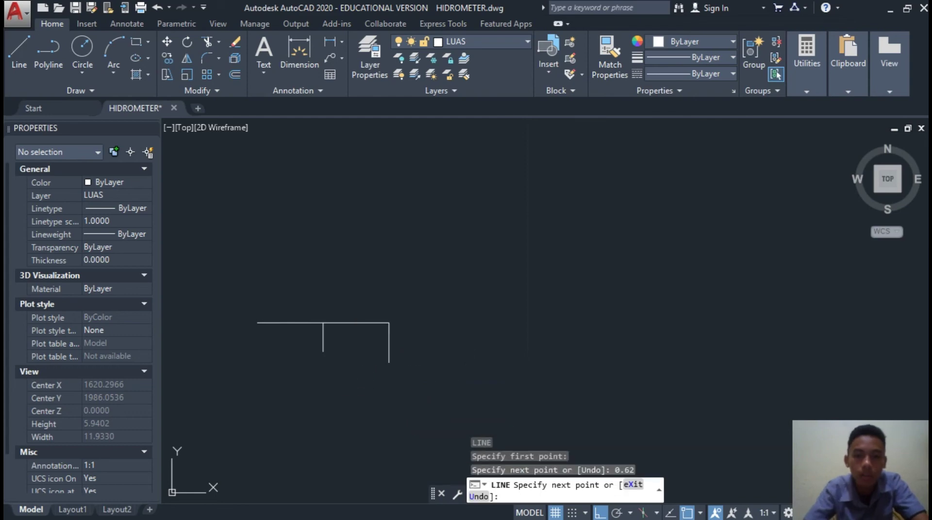
{"action": "key", "text": "Escape"}
Review the remaining depths in the Excel table and return to AutoCAD to view the finished river cross-section around d4
{"action": "scroll", "coordinate": [422, 398], "scroll_direction": "down", "scroll_amount": 2}
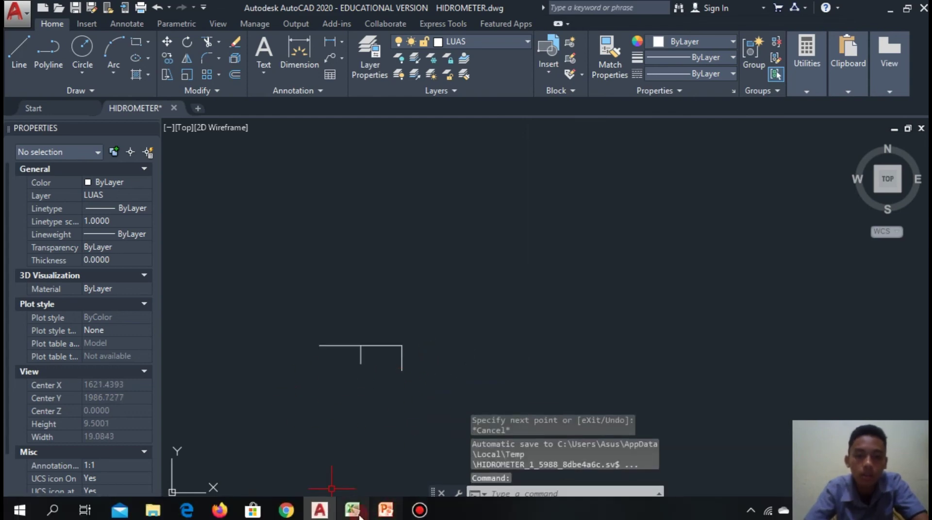
{"action": "left_click", "coordinate": [386, 510]}
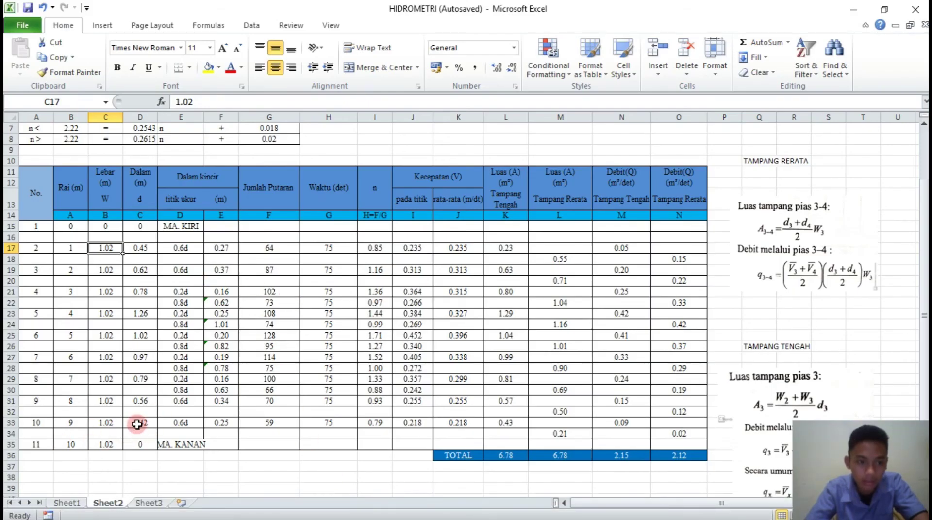
{"action": "mouse_move", "coordinate": [333, 518]}
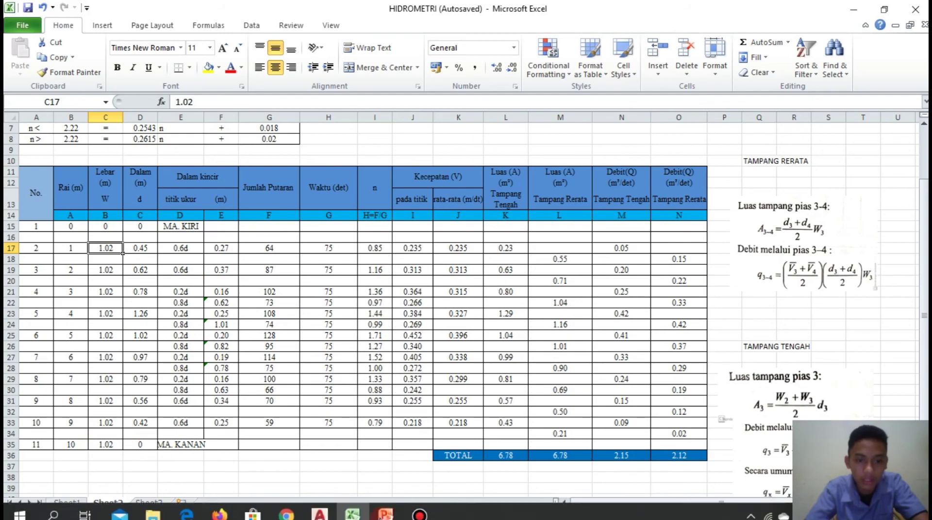
{"action": "left_click", "coordinate": [333, 518]}
{"action": "scroll", "coordinate": [562, 333], "scroll_direction": "down", "scroll_amount": 3}
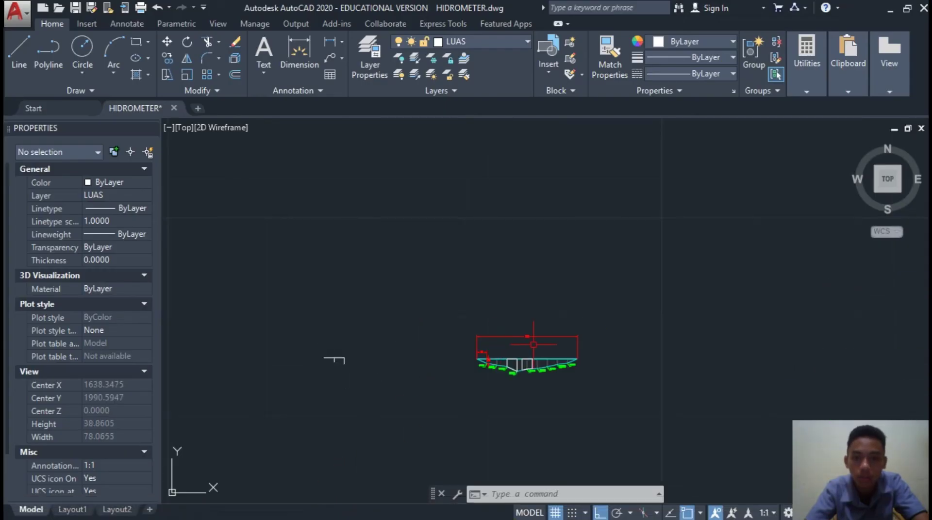
{"action": "scroll", "coordinate": [534, 345], "scroll_direction": "up", "scroll_amount": 6}
{"action": "scroll", "coordinate": [441, 330], "scroll_direction": "up", "scroll_amount": 4}
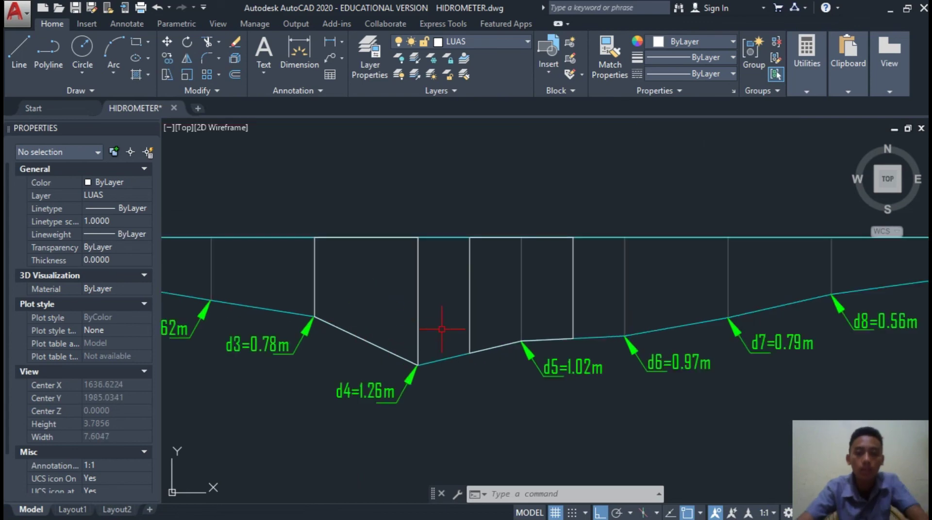
Select the trapezoid polyline between depths d3 and d4 and inspect its area
{"action": "left_click", "coordinate": [418, 305]}
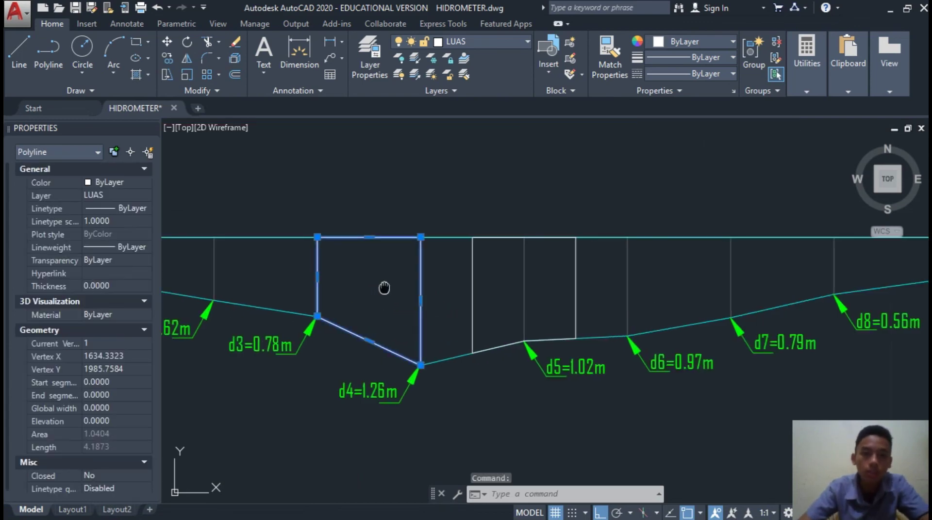
{"action": "left_click_drag", "start_coordinate": [370, 251], "coordinate": [419, 252]}
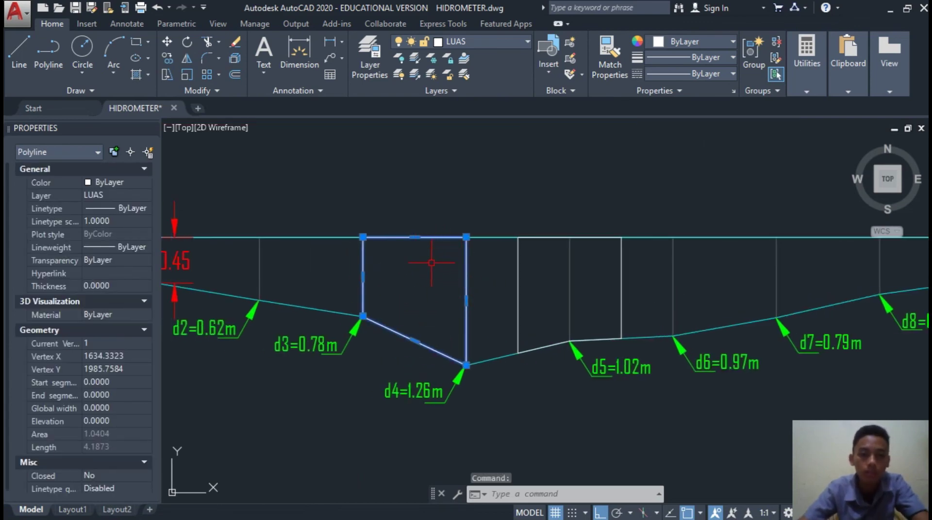
{"action": "key", "text": "Escape"}
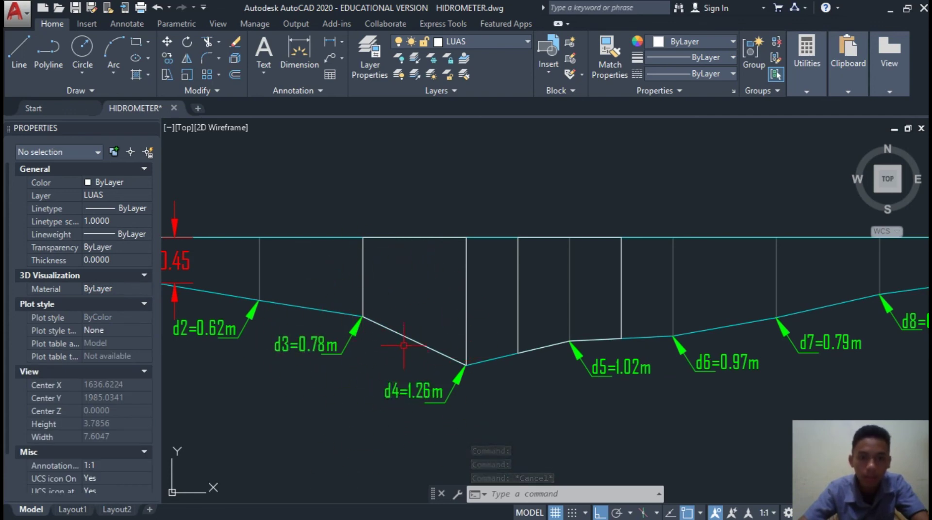
{"action": "left_click", "coordinate": [364, 292]}
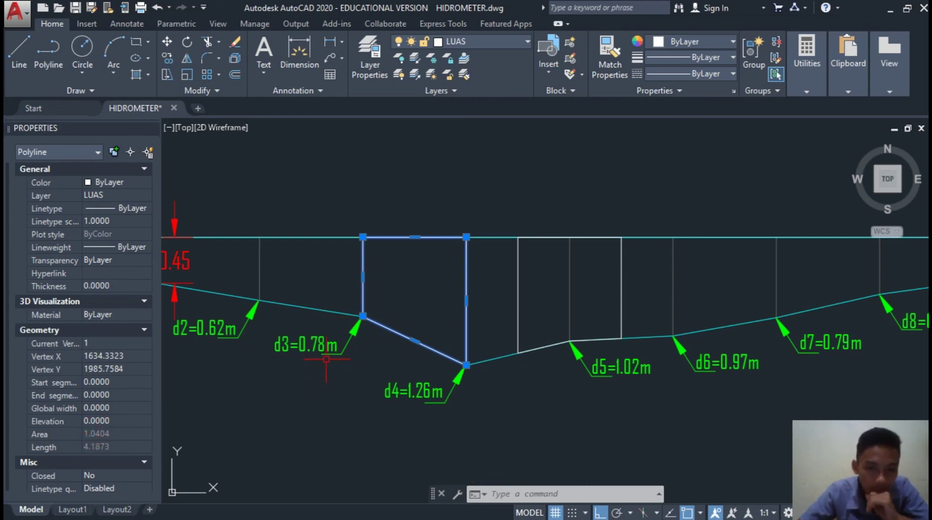
Check the Tampang Rerata area in cell M22 in Excel against the d3–d4 polyline's area in AutoCAD
{"action": "left_click", "coordinate": [352, 508]}
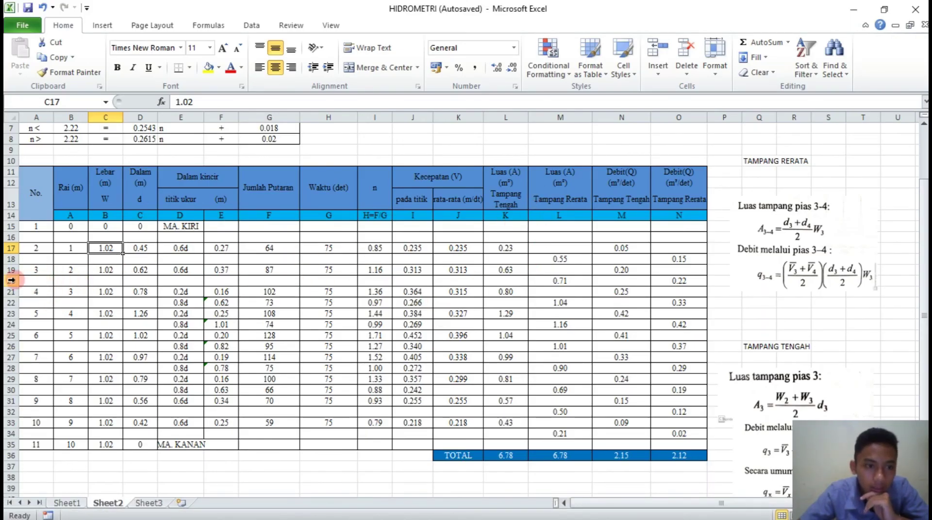
{"action": "left_click", "coordinate": [12, 303]}
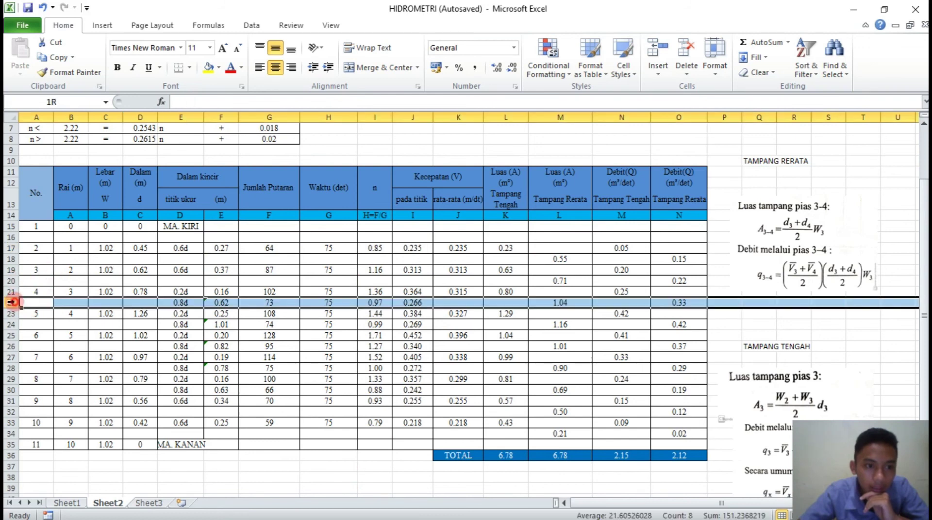
{"action": "left_click", "coordinate": [576, 302]}
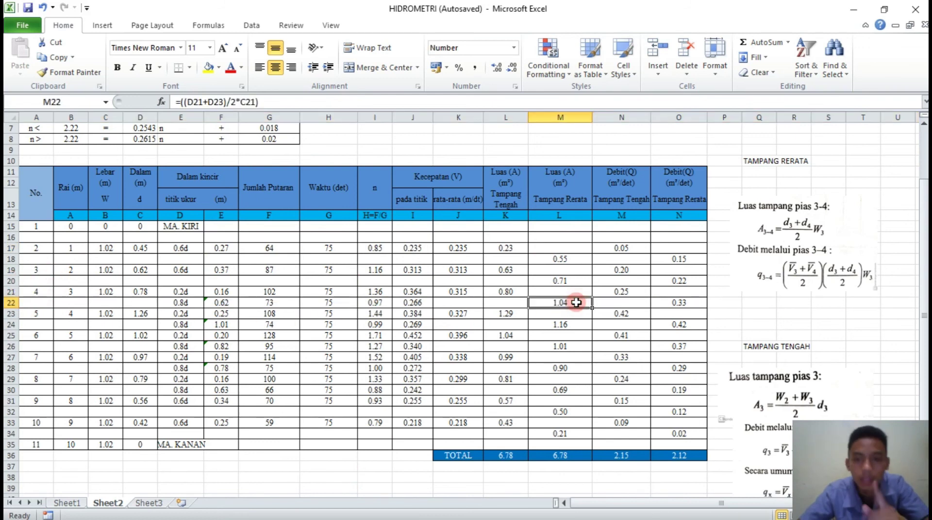
{"action": "mouse_move", "coordinate": [385, 518]}
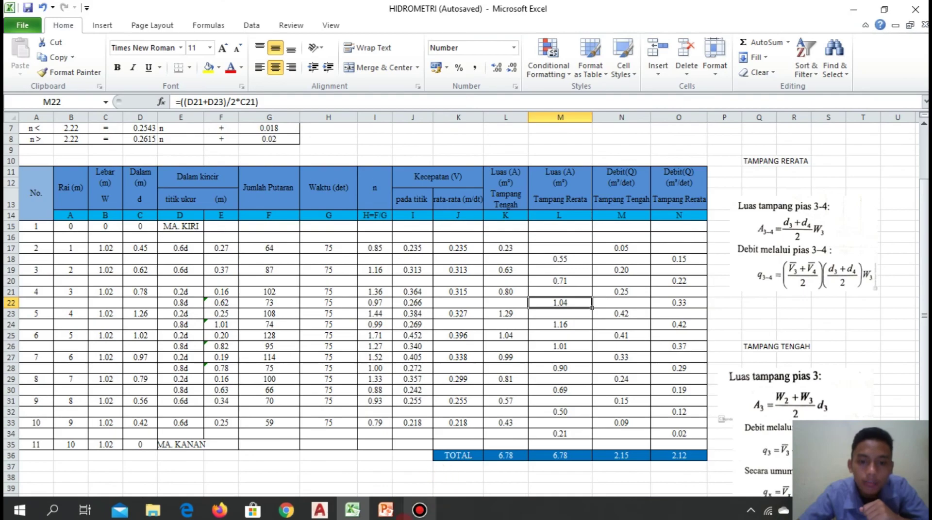
{"action": "left_click", "coordinate": [319, 511]}
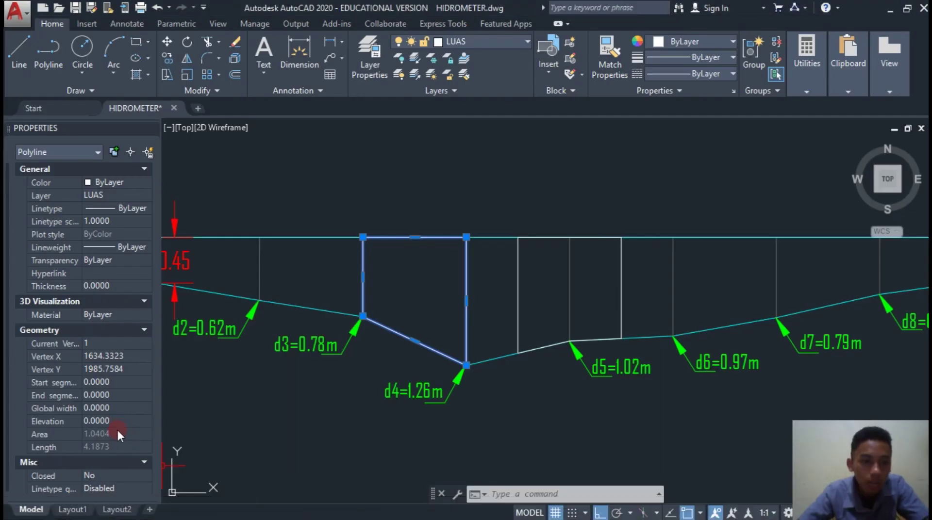
Deselect the d3–d4 trapezoid, select the polyline centred on depth d5 and inspect its area
{"action": "left_click", "coordinate": [508, 394]}
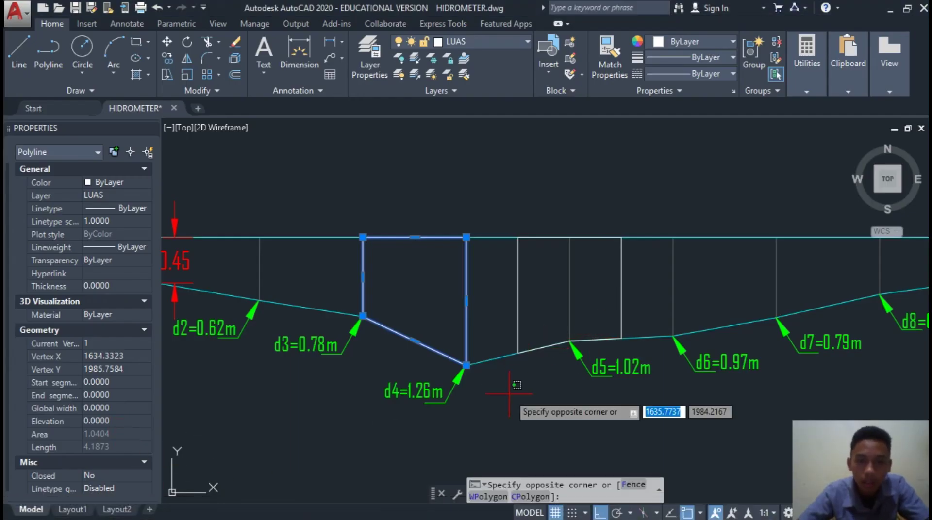
{"action": "key", "text": "Escape"}
{"action": "key", "text": "Escape"}
{"action": "key", "text": "Escape"}
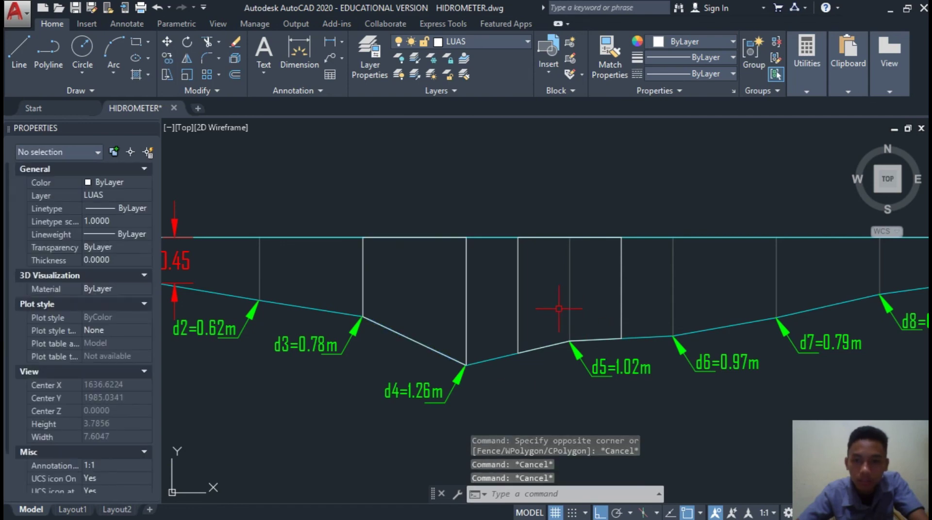
{"action": "left_click", "coordinate": [559, 308]}
{"action": "left_click", "coordinate": [514, 287]}
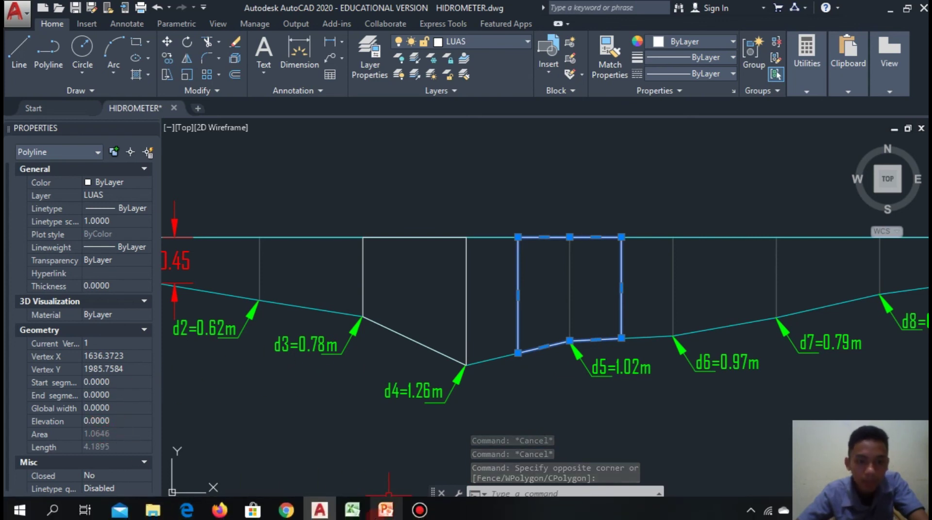
Check the Tampang Tengah area in row 25 in Excel against the d5 polyline's area in AutoCAD
{"action": "left_click", "coordinate": [353, 515]}
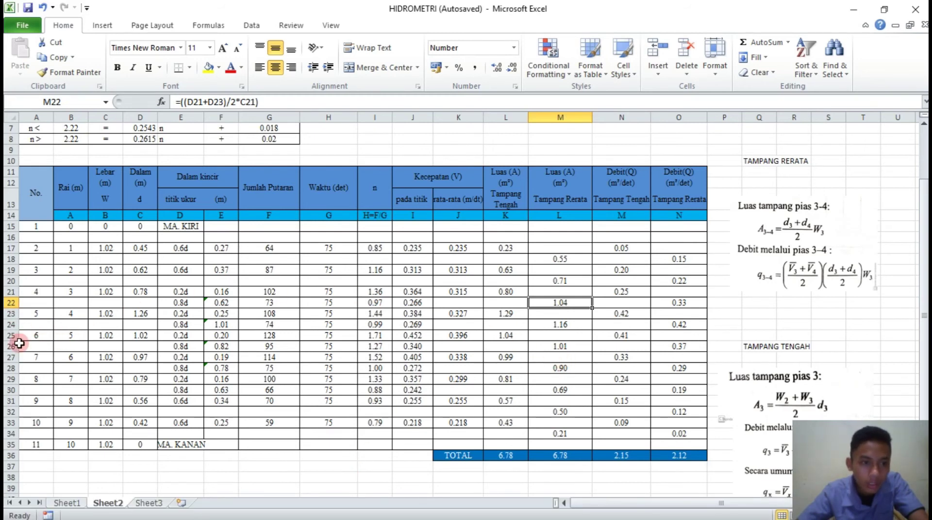
{"action": "left_click_drag", "start_coordinate": [7, 331], "coordinate": [8, 329]}
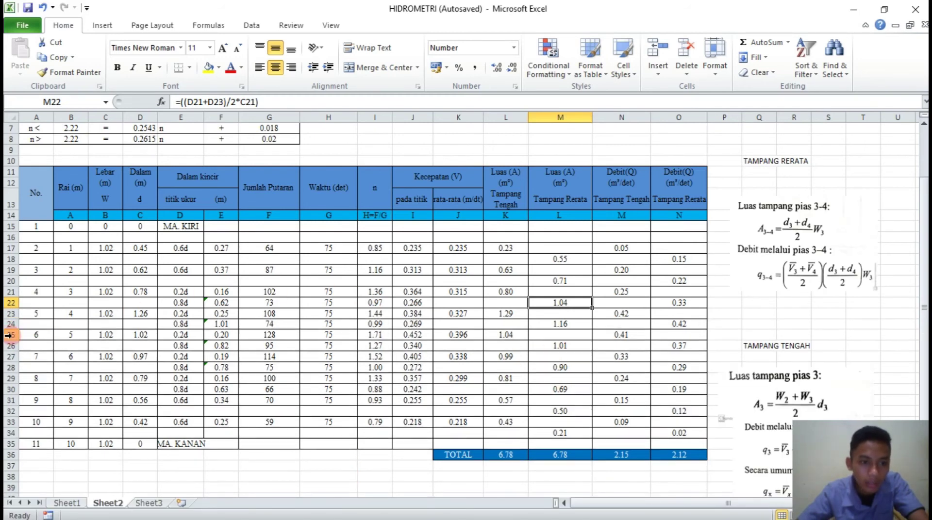
{"action": "left_click", "coordinate": [8, 335]}
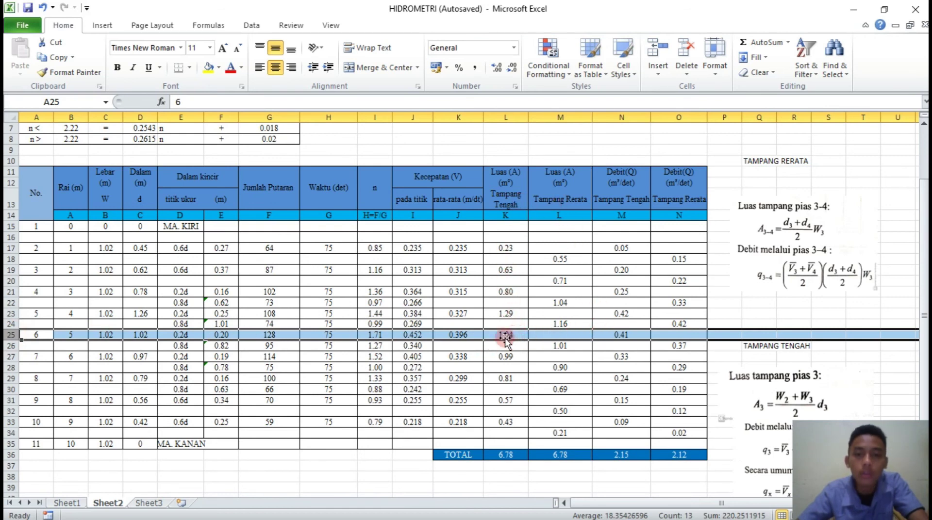
{"action": "left_click", "coordinate": [319, 510]}
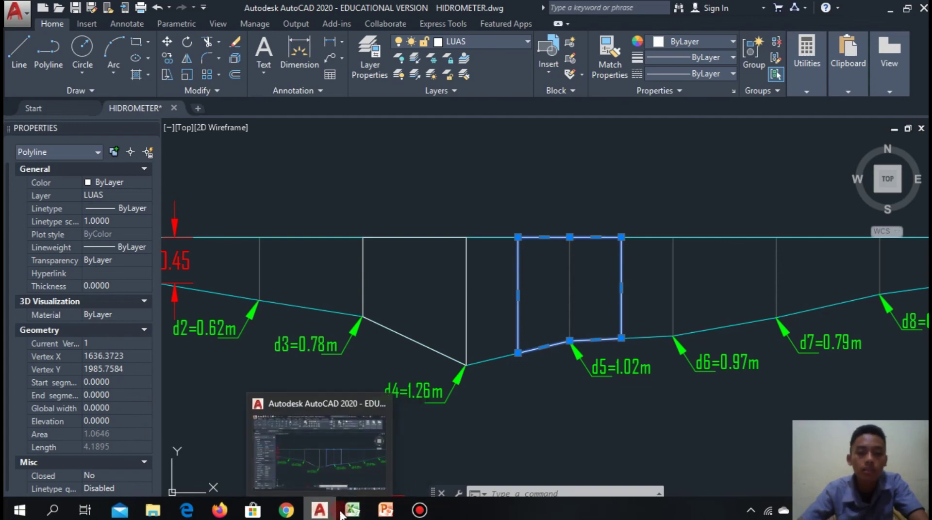
{"action": "left_click", "coordinate": [346, 513]}
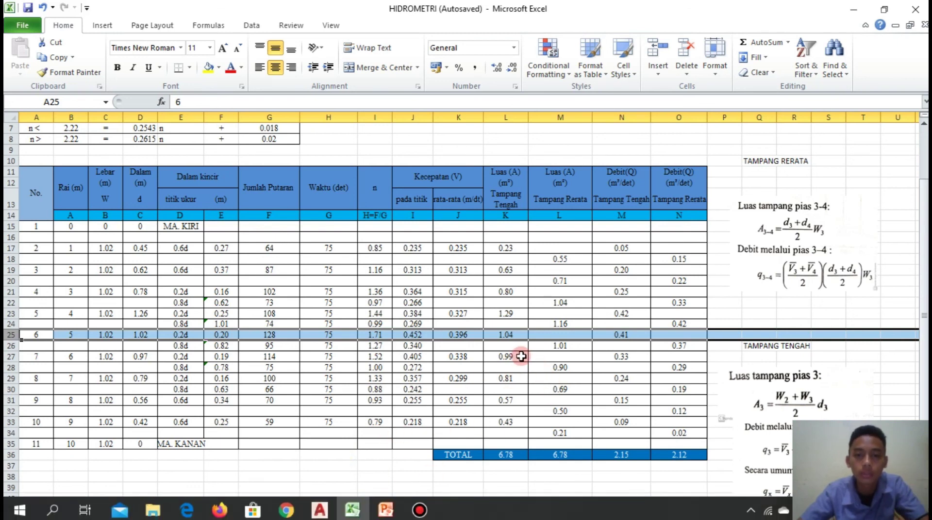
{"action": "left_click", "coordinate": [326, 515]}
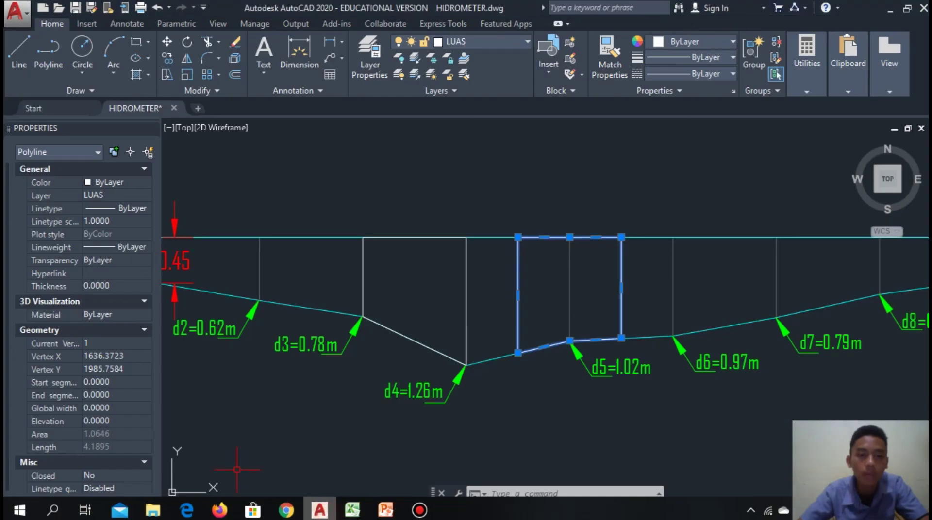
Return to Excel and review the completed discharge table on Sheet2, including the area and discharge totals
{"action": "left_click", "coordinate": [318, 510]}
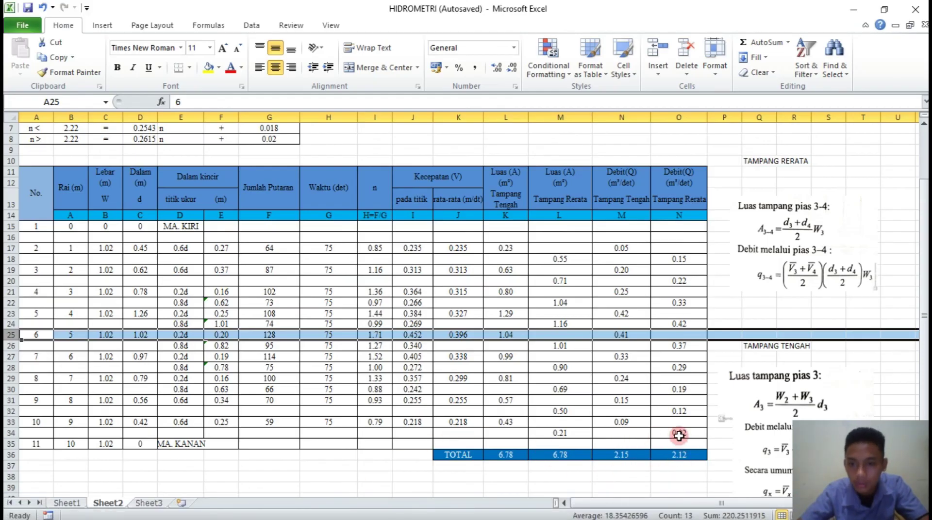
{"action": "left_click", "coordinate": [653, 478]}
{"action": "scroll", "coordinate": [649, 481], "scroll_direction": "down", "scroll_amount": 4}
{"action": "scroll", "coordinate": [635, 433], "scroll_direction": "up", "scroll_amount": 3}
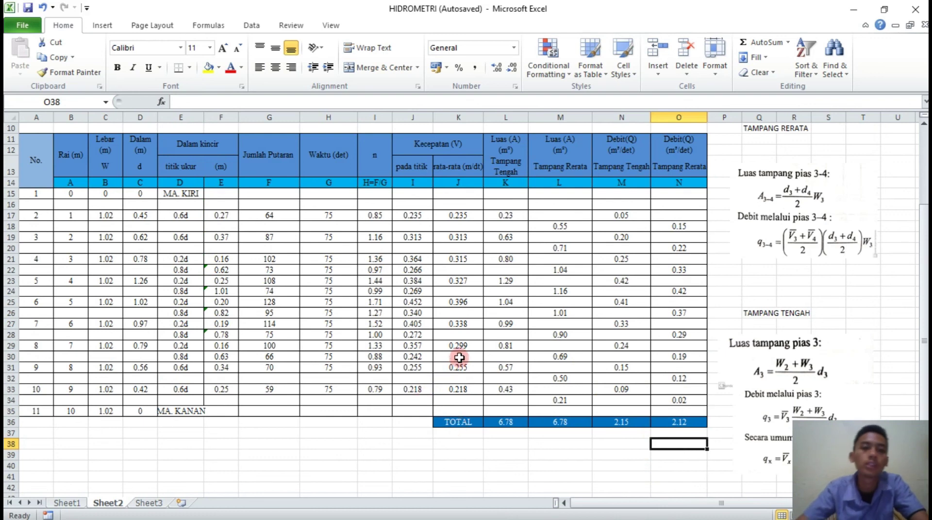
{"action": "mouse_move", "coordinate": [403, 494]}
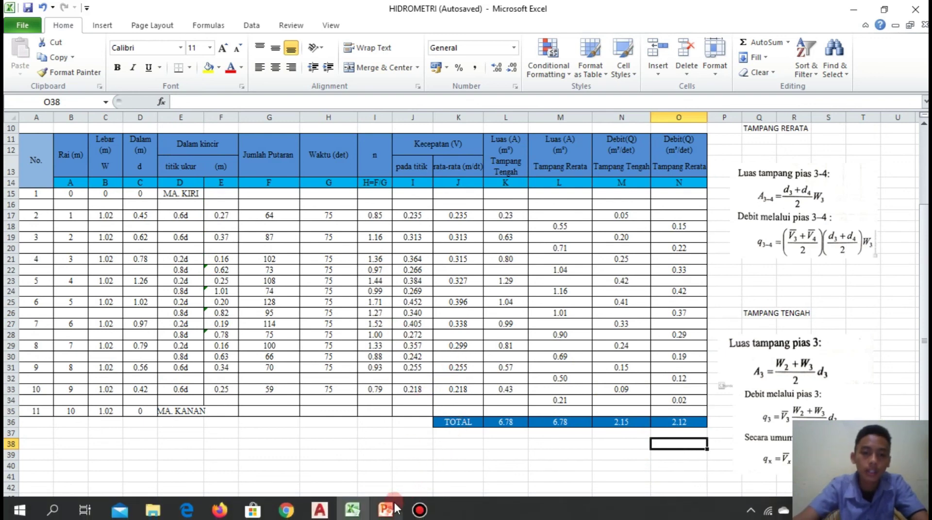
{"action": "left_click", "coordinate": [261, 447]}
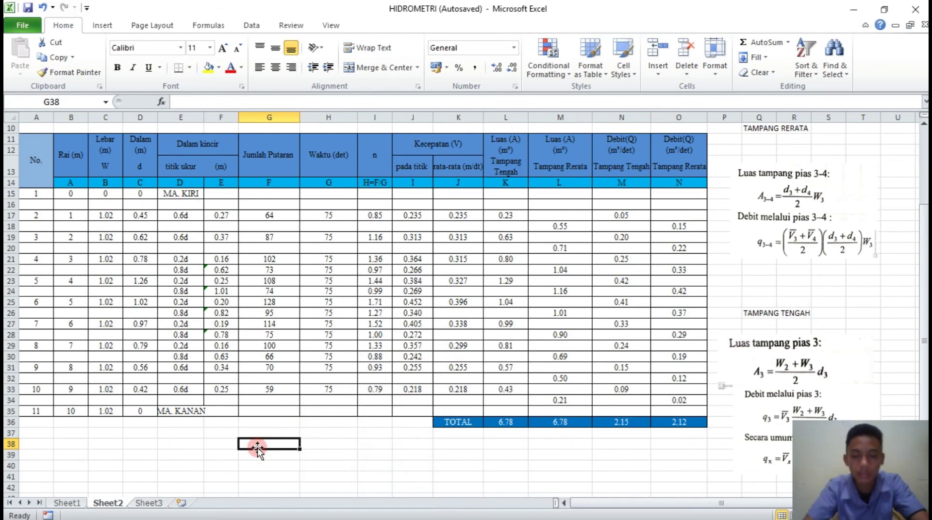
{"action": "scroll", "coordinate": [258, 311], "scroll_direction": "up", "scroll_amount": 3}
{"action": "scroll", "coordinate": [200, 281], "scroll_direction": "down", "scroll_amount": 3}
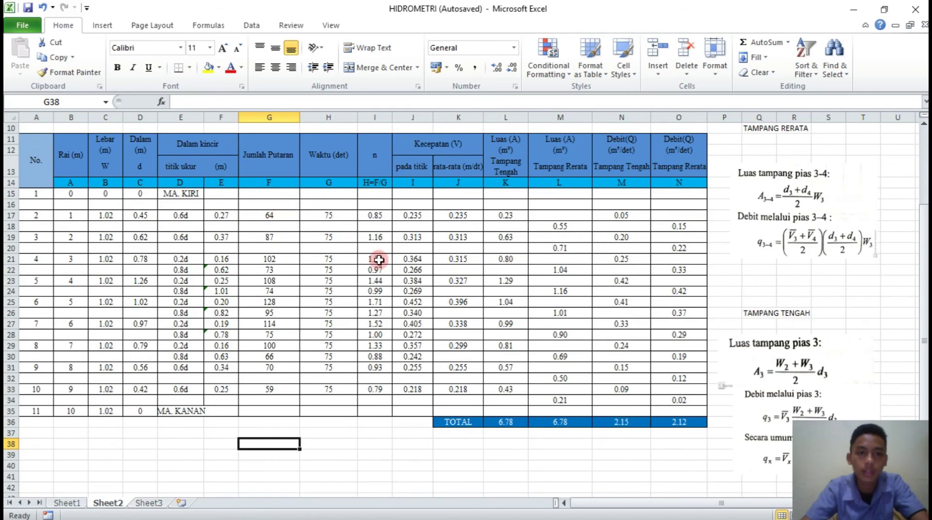
{"action": "scroll", "coordinate": [379, 260], "scroll_direction": "down", "scroll_amount": 1}
View the whole river cross-section in AutoCAD, and return to the discharge table in Excel to review it
{"action": "left_click", "coordinate": [319, 516]}
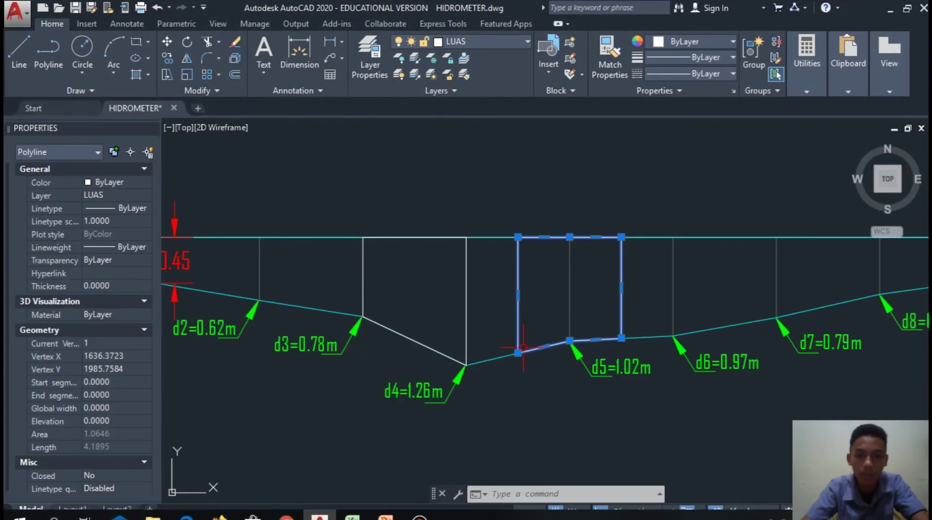
{"action": "scroll", "coordinate": [435, 356], "scroll_direction": "down", "scroll_amount": 3}
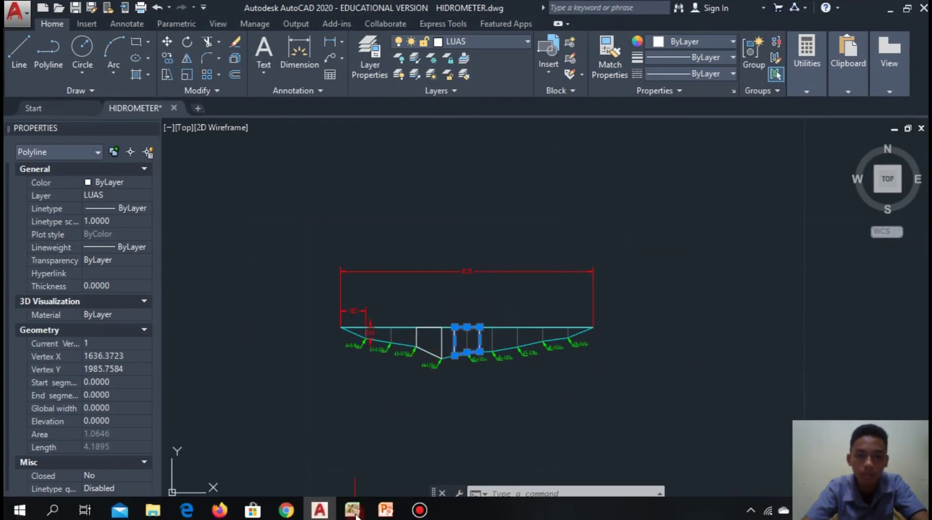
{"action": "left_click", "coordinate": [364, 514]}
{"action": "scroll", "coordinate": [493, 260], "scroll_direction": "down", "scroll_amount": 2}
{"action": "scroll", "coordinate": [628, 274], "scroll_direction": "up", "scroll_amount": 4}
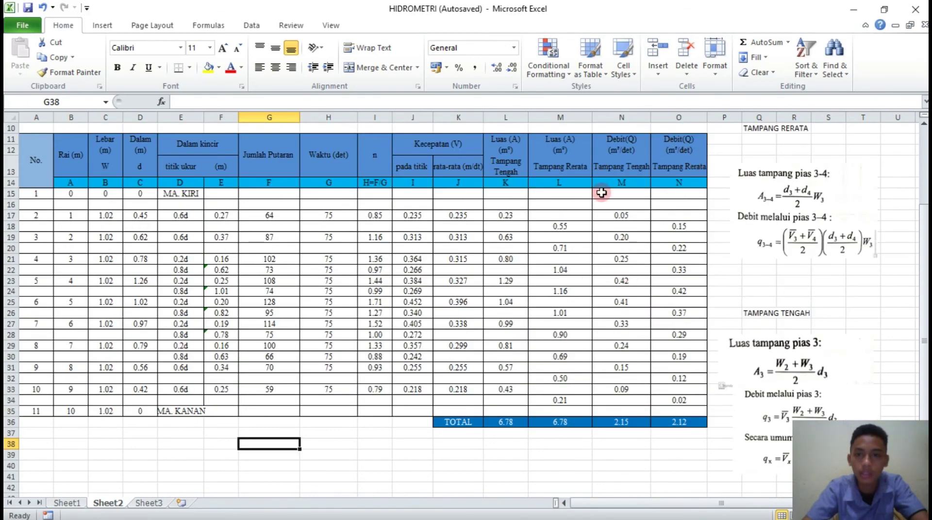